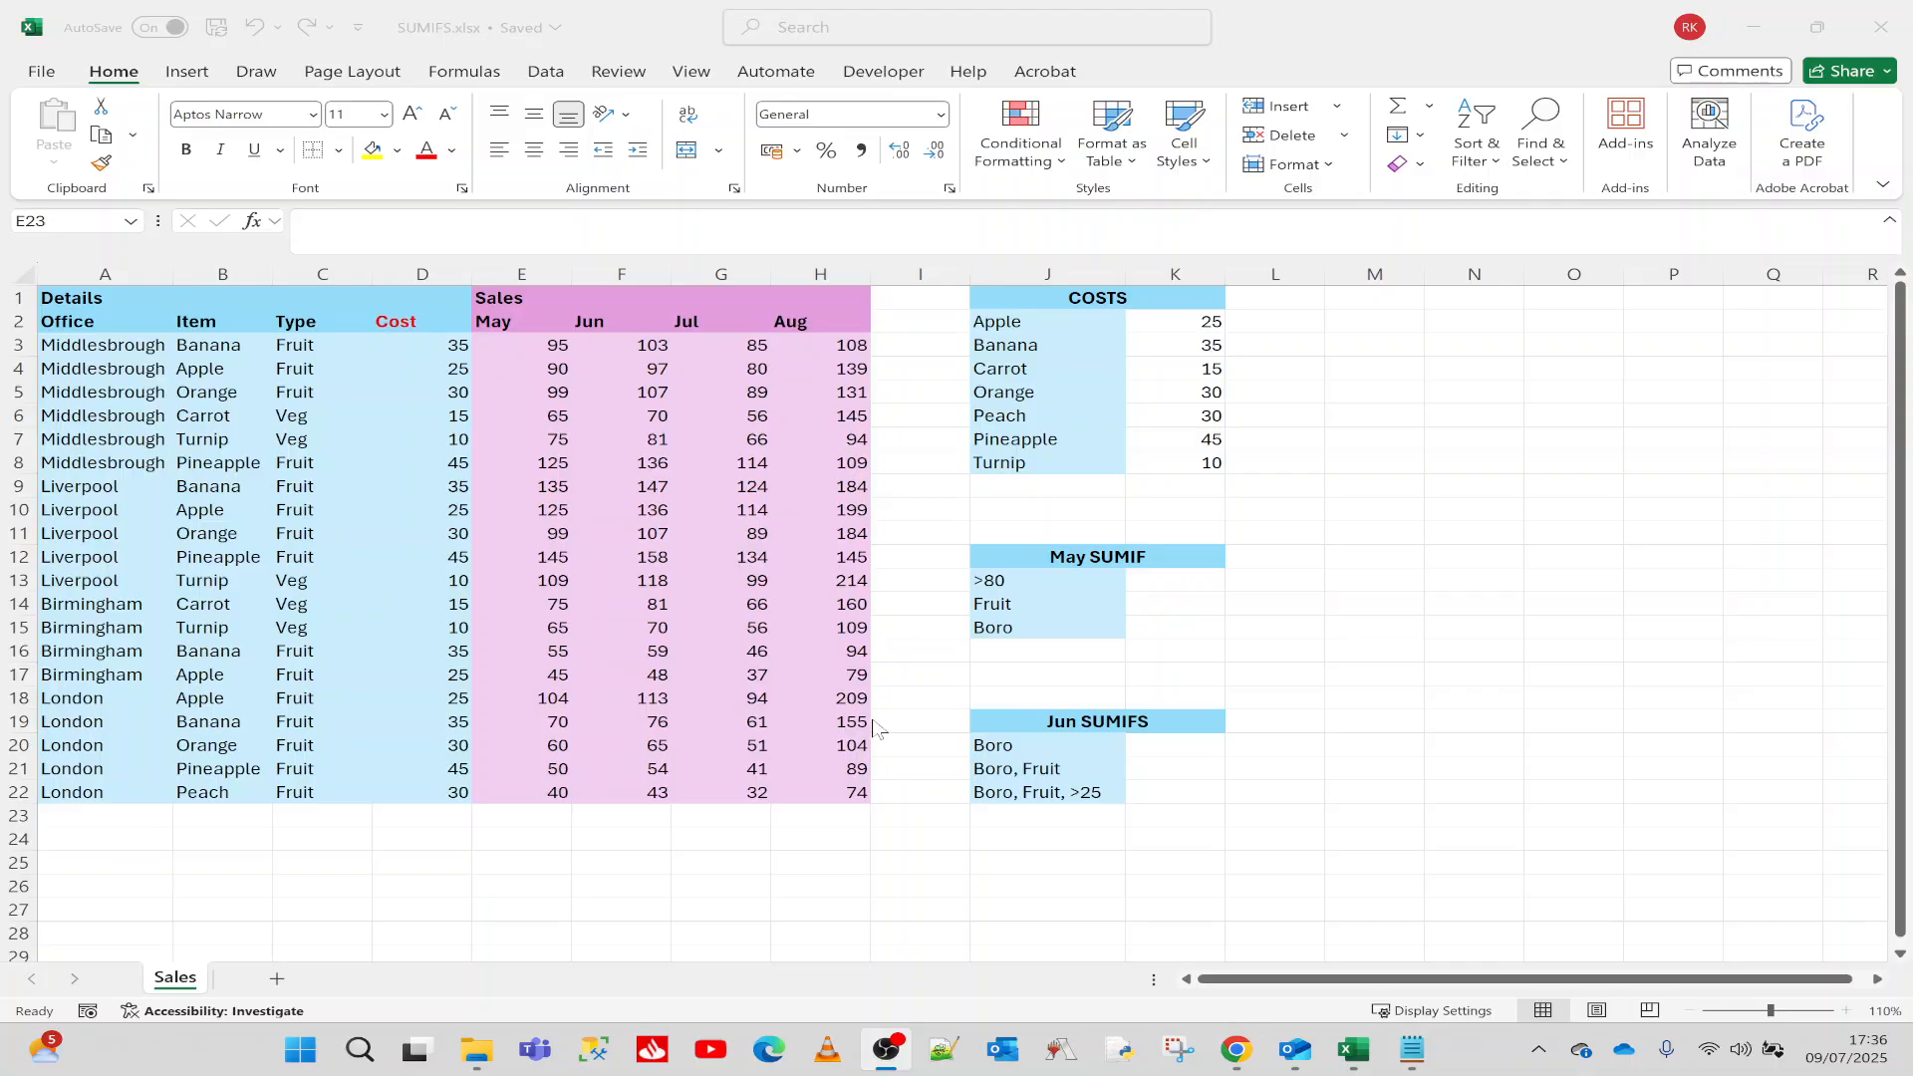
# Step: Total the May sales in cell E23 with a SUM of E3:E22
pyautogui.click(538, 820)
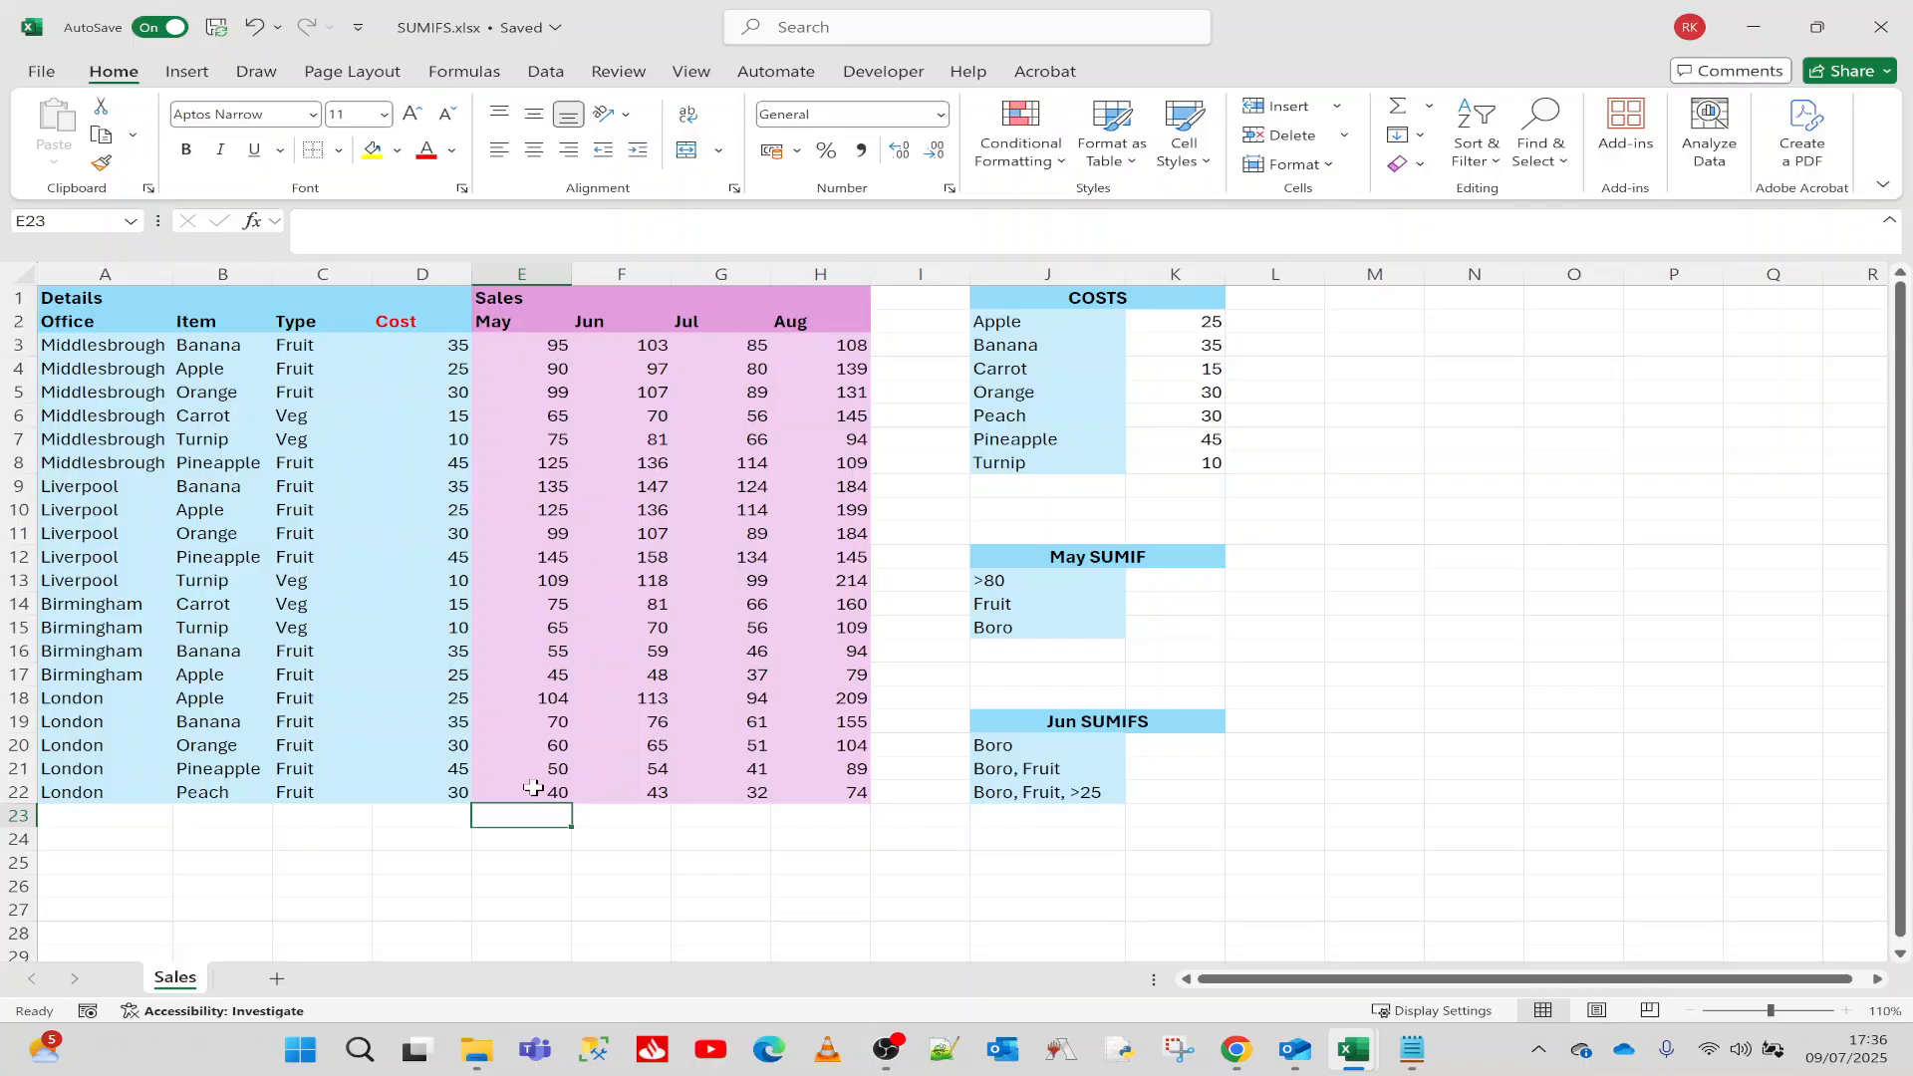
pyautogui.write('=sum(')
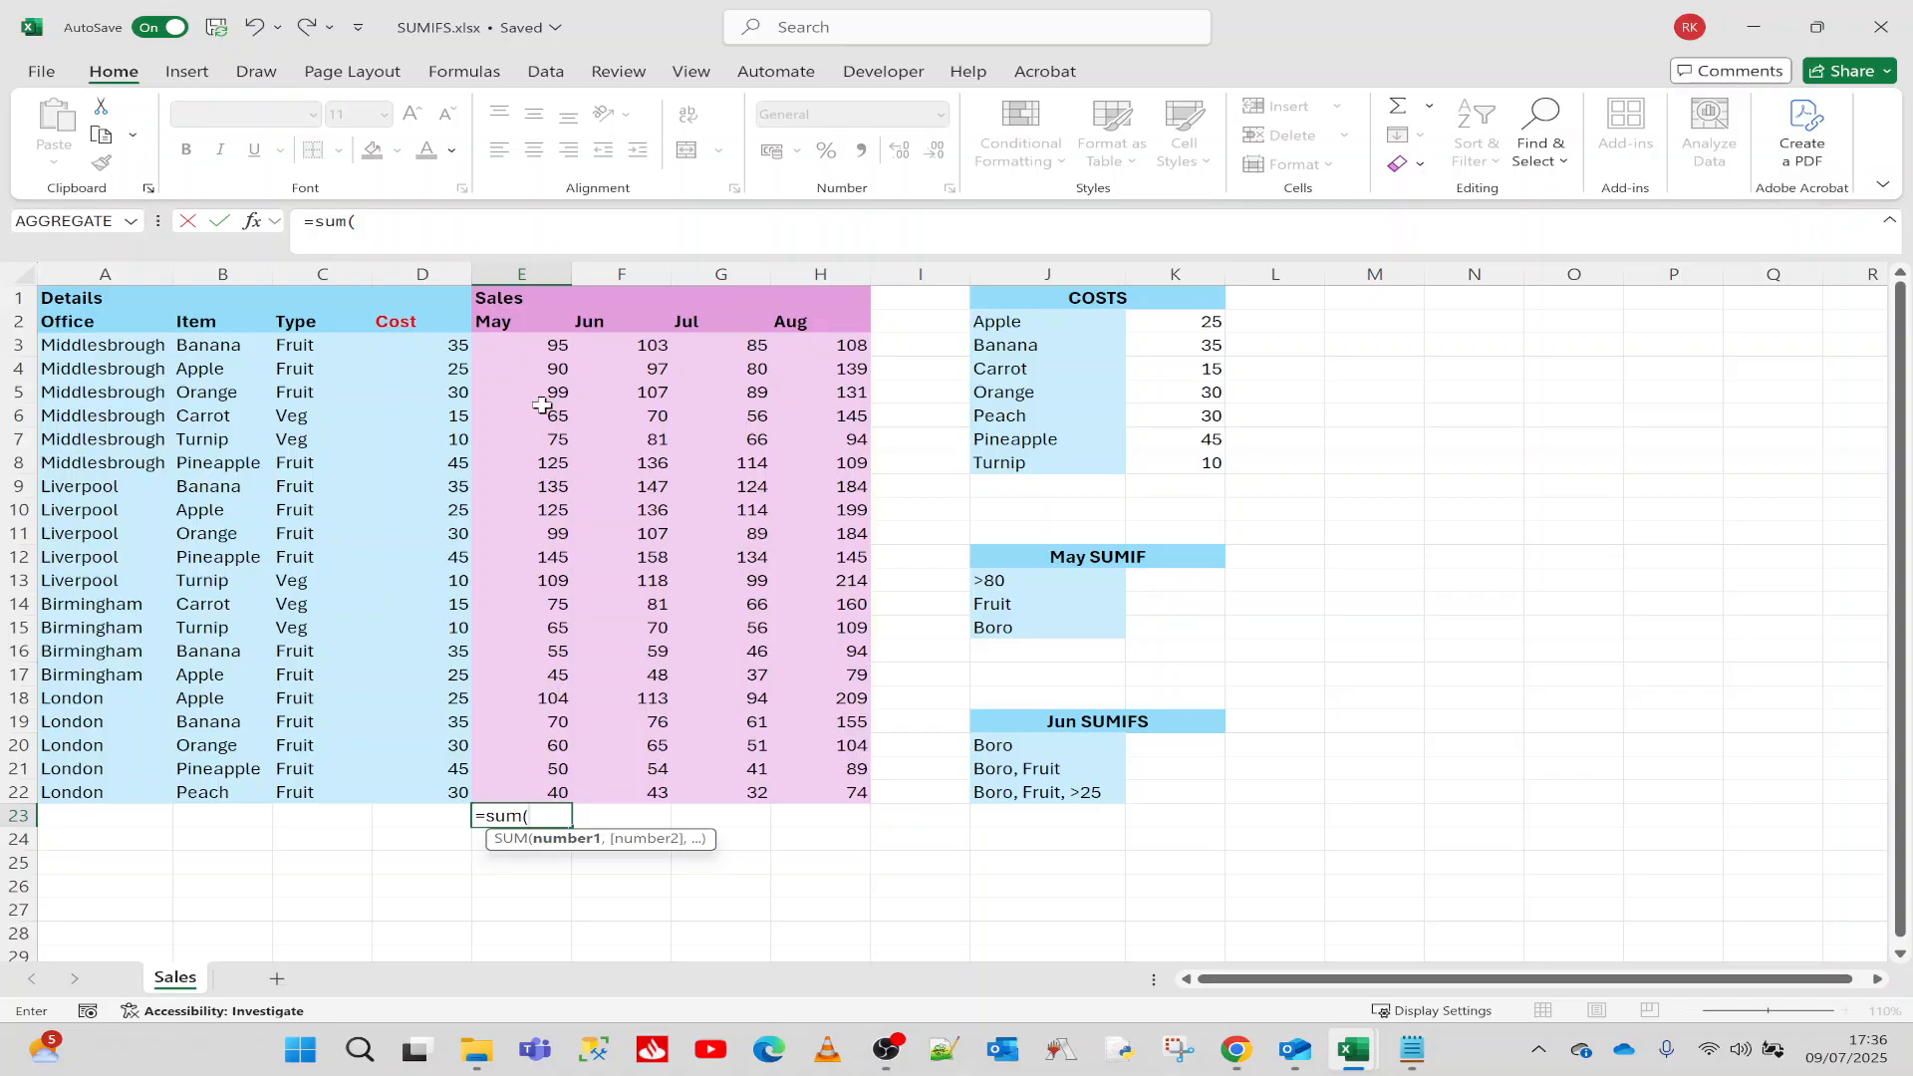
pyautogui.moveTo(527, 347); pyautogui.dragTo(546, 792)
pyautogui.press('Return')
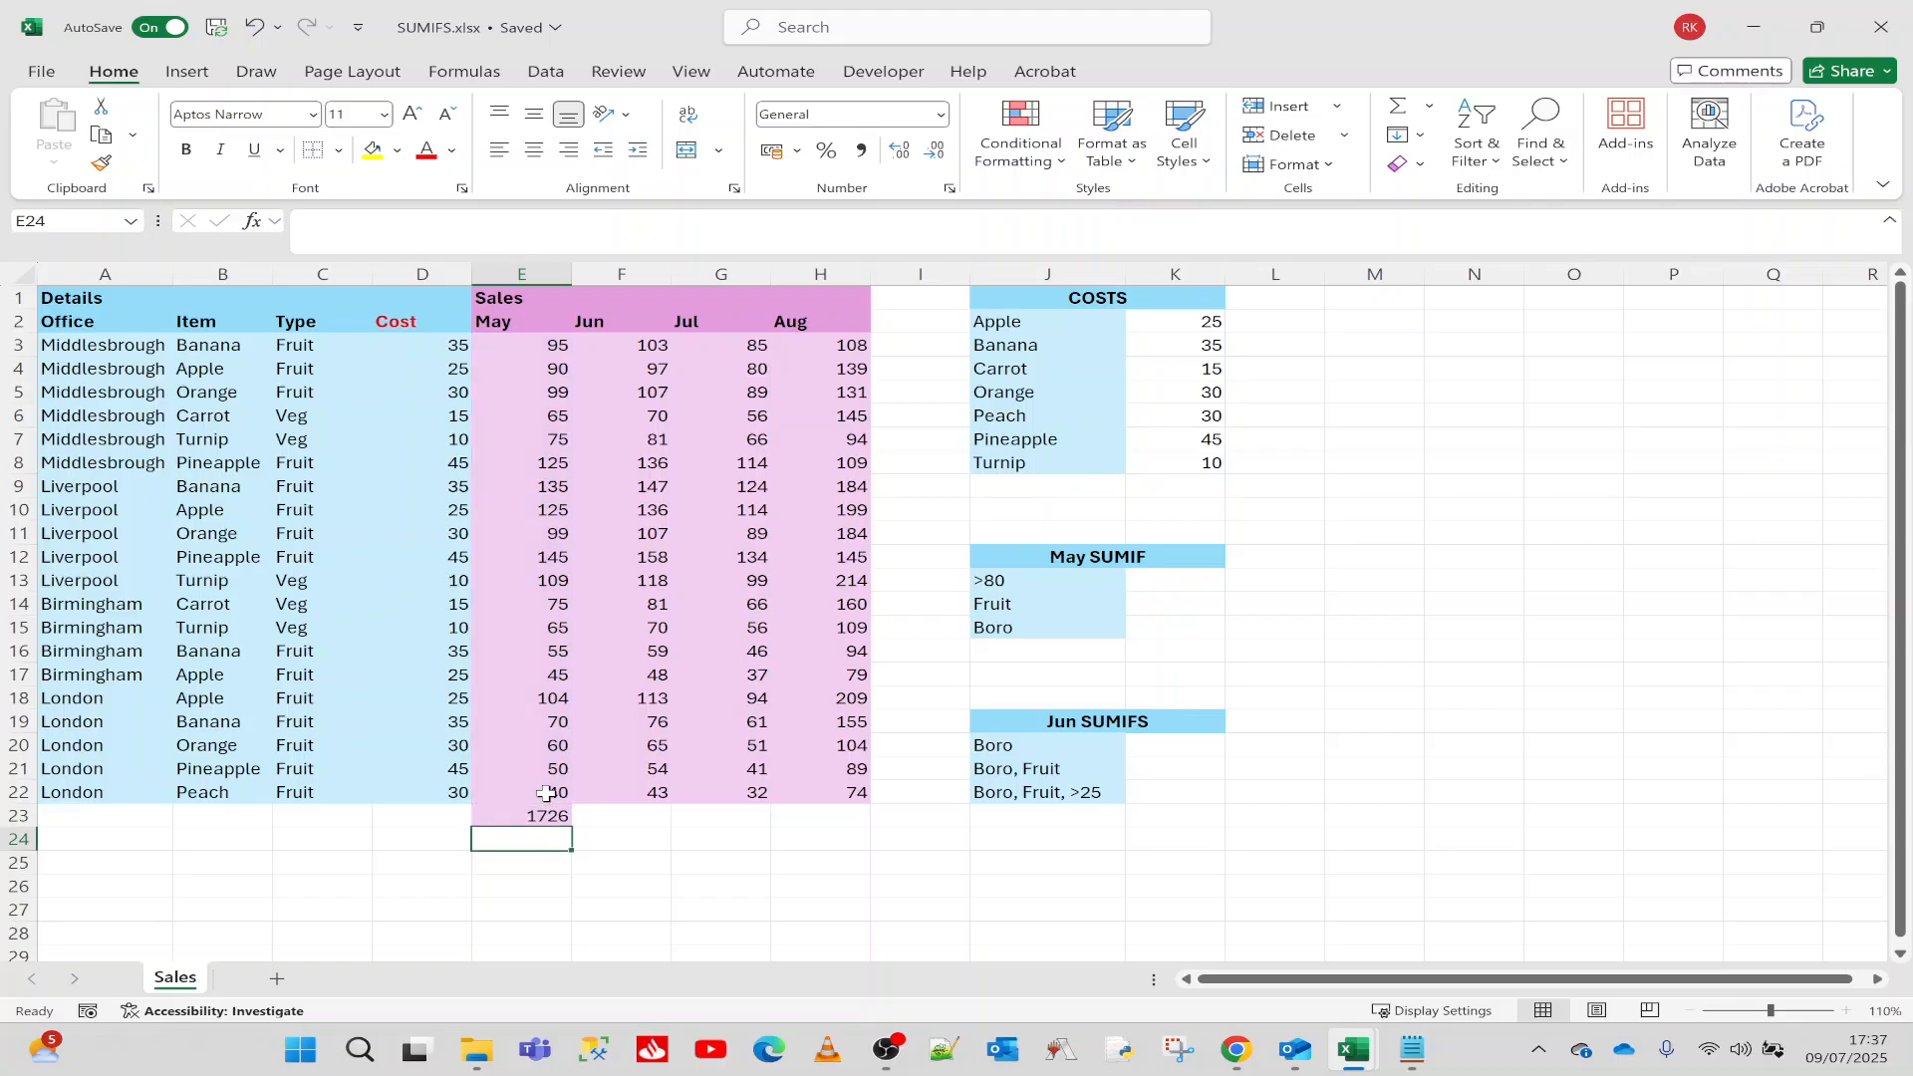
pyautogui.click(533, 813)
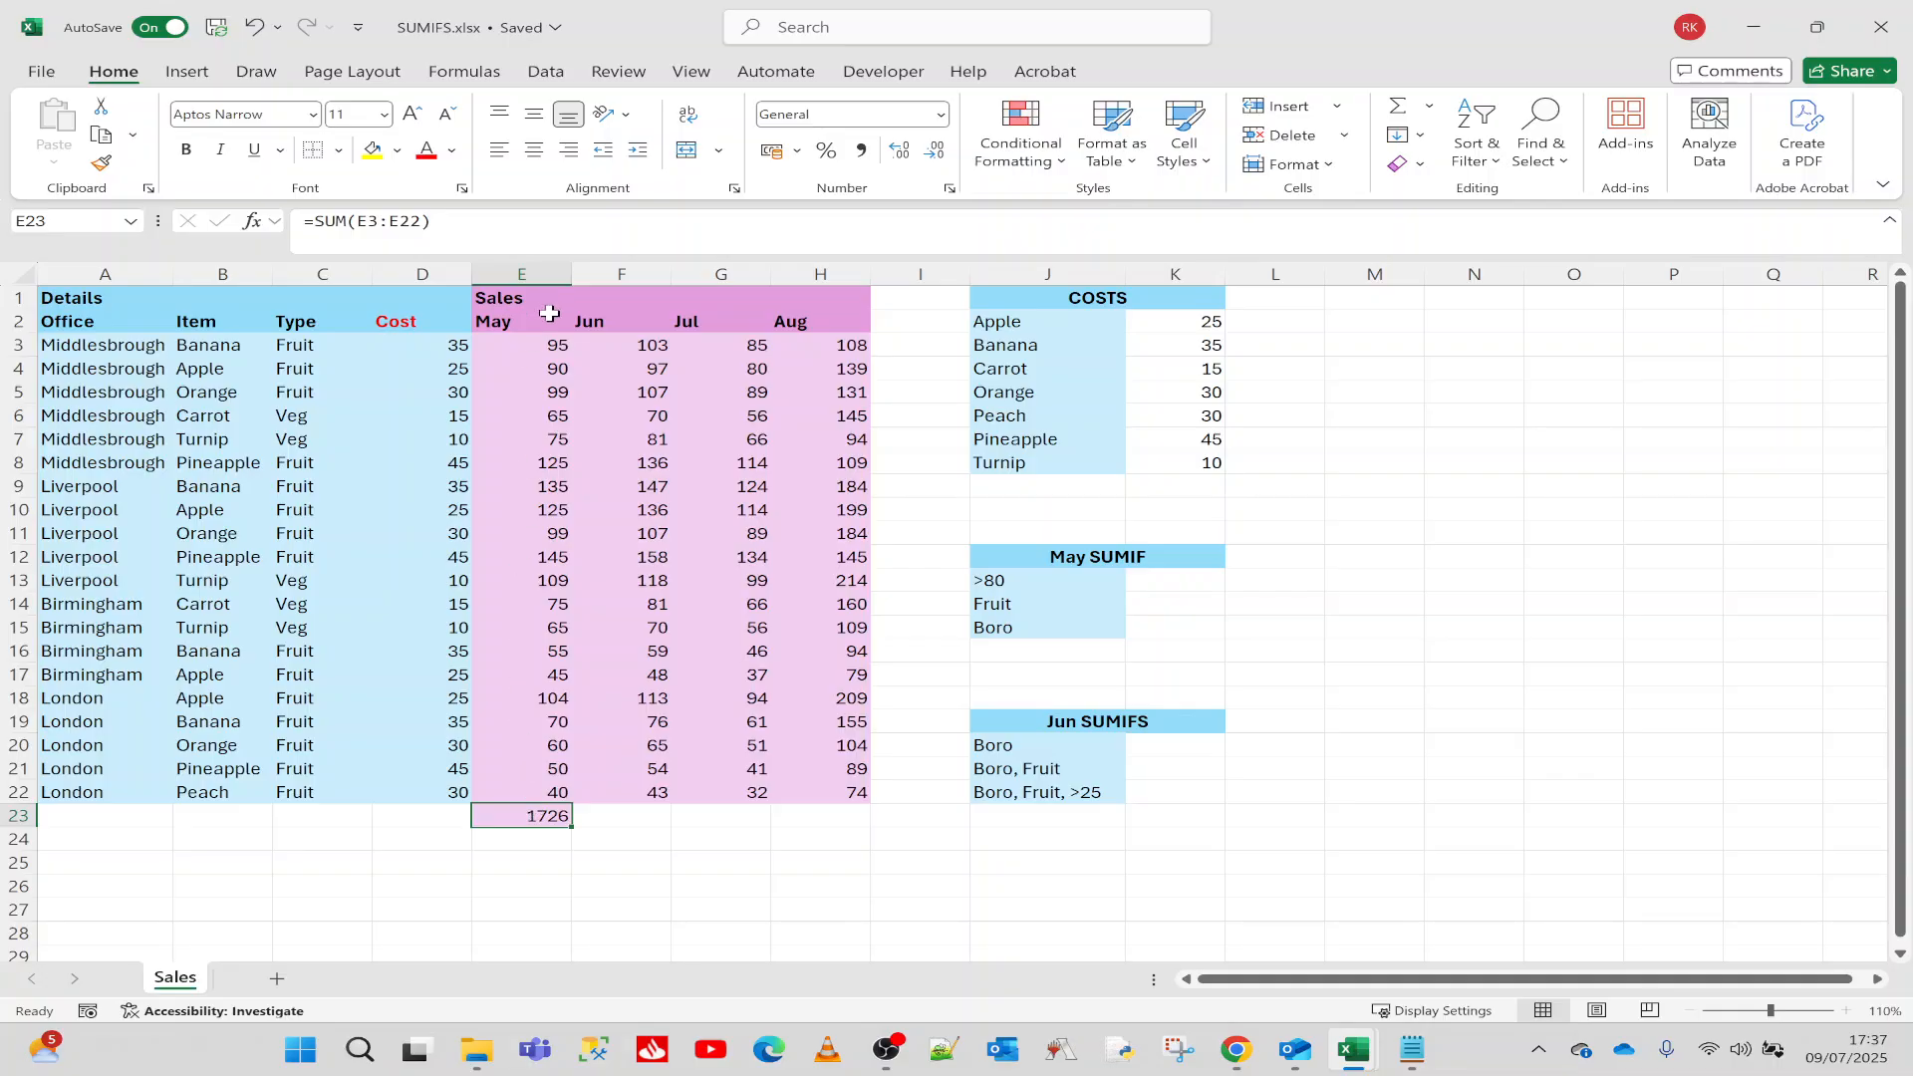
pyautogui.click(547, 349)
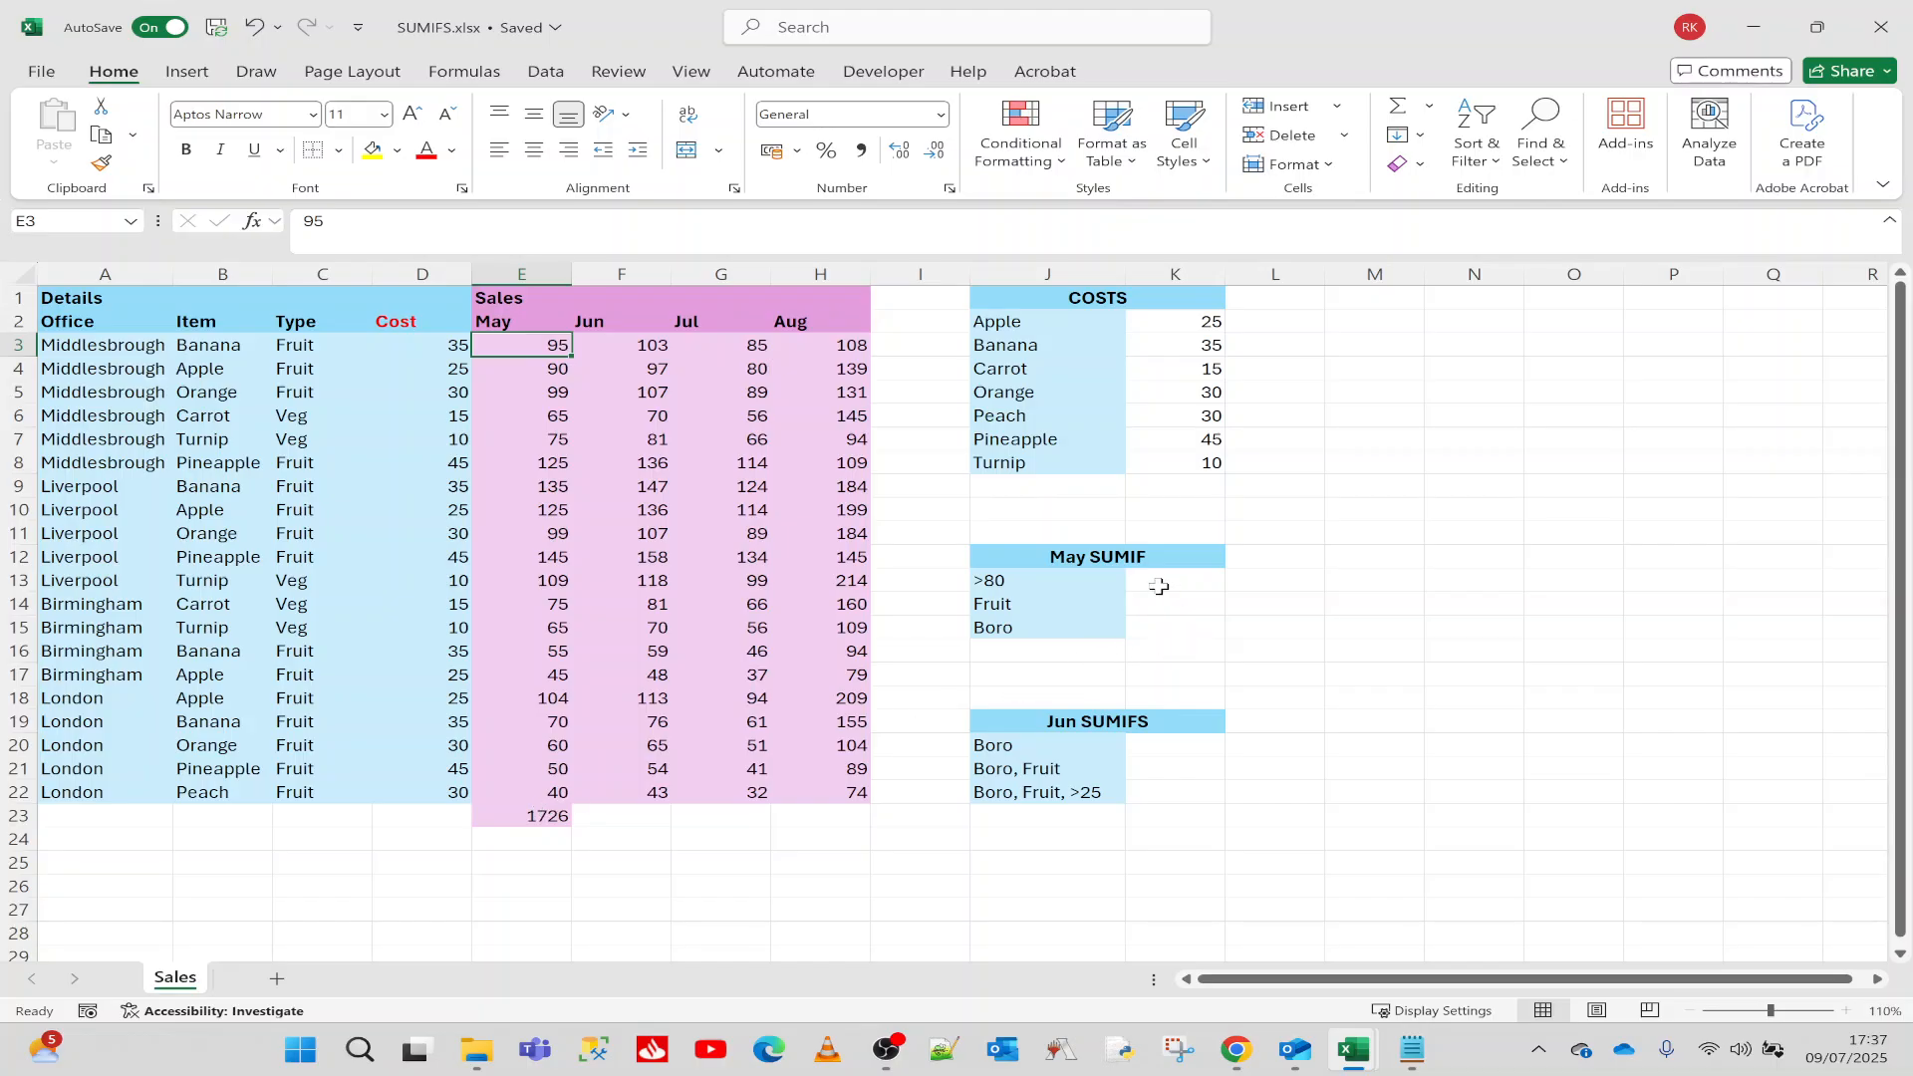
# Step: In K13, add up the May sales above 80 with =SUMIF(E3:E22,">80")
pyautogui.click(1160, 587)
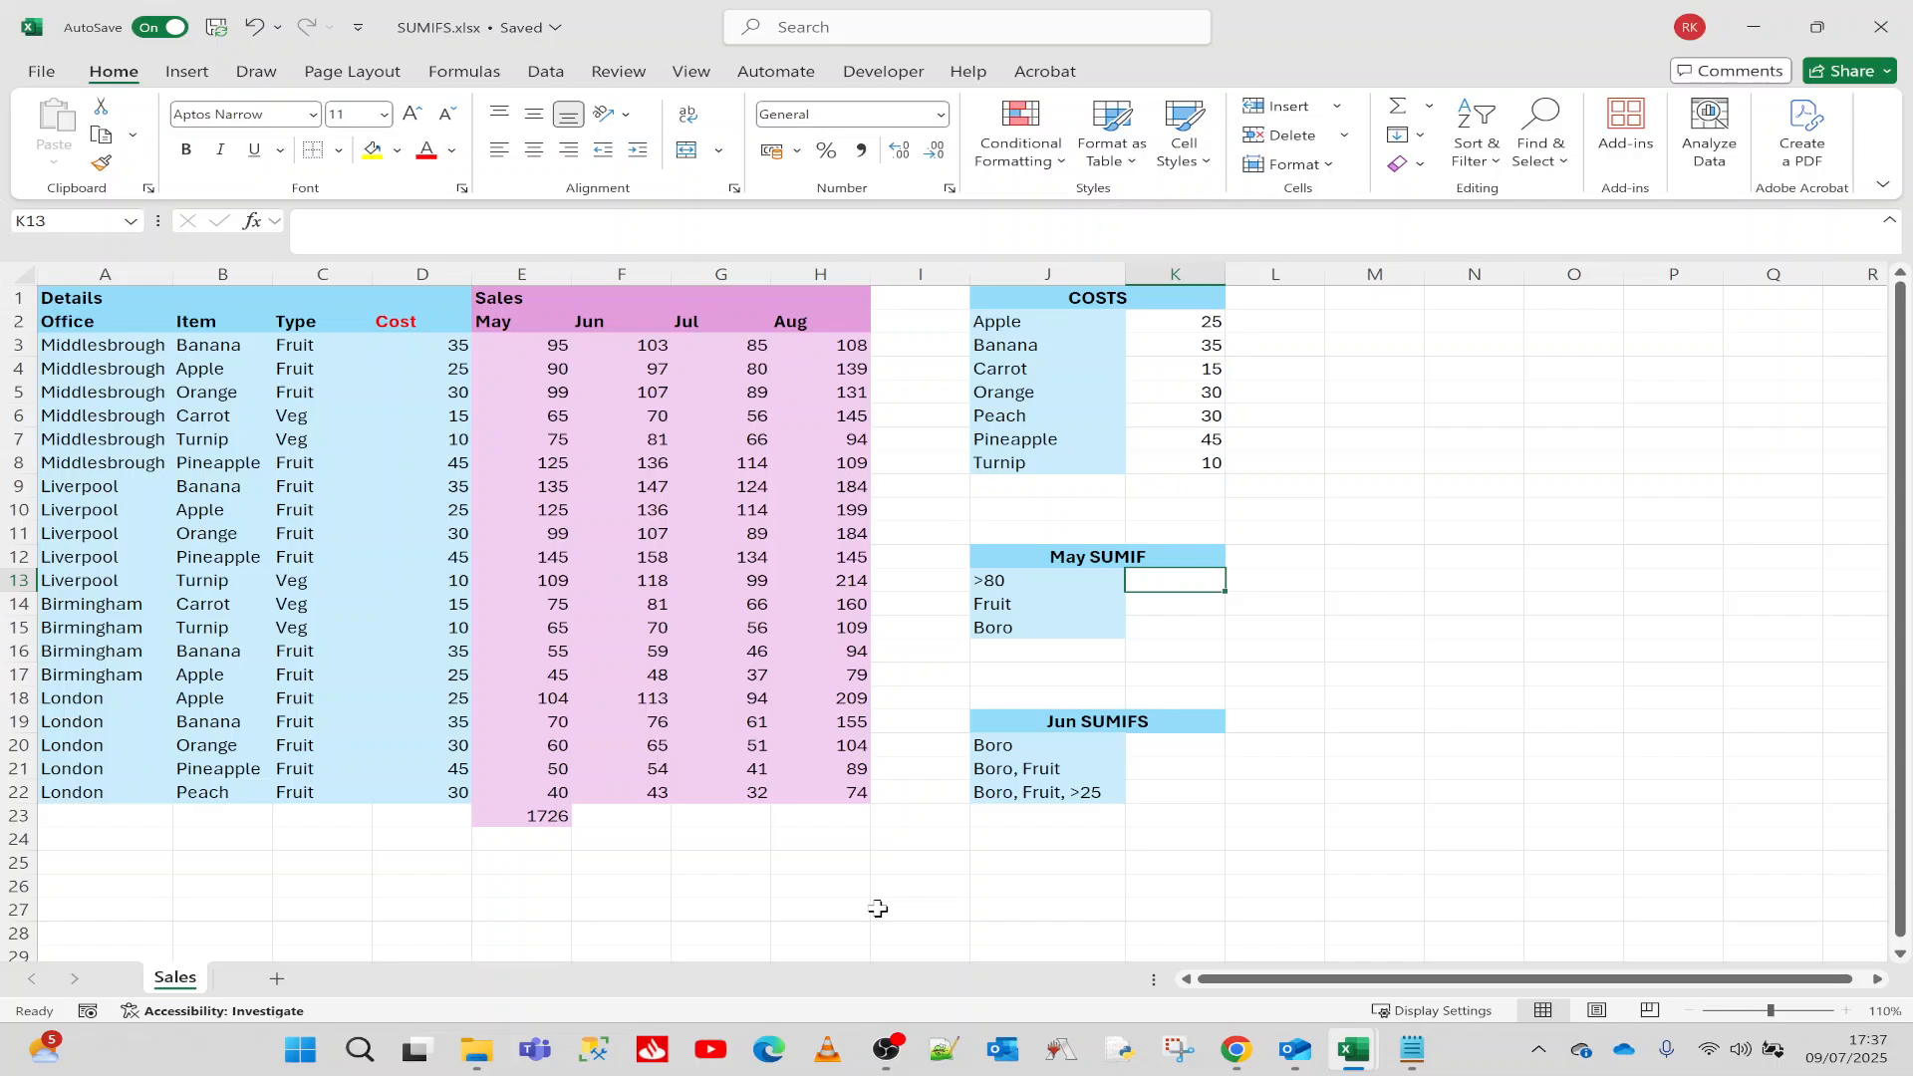
pyautogui.write('=')
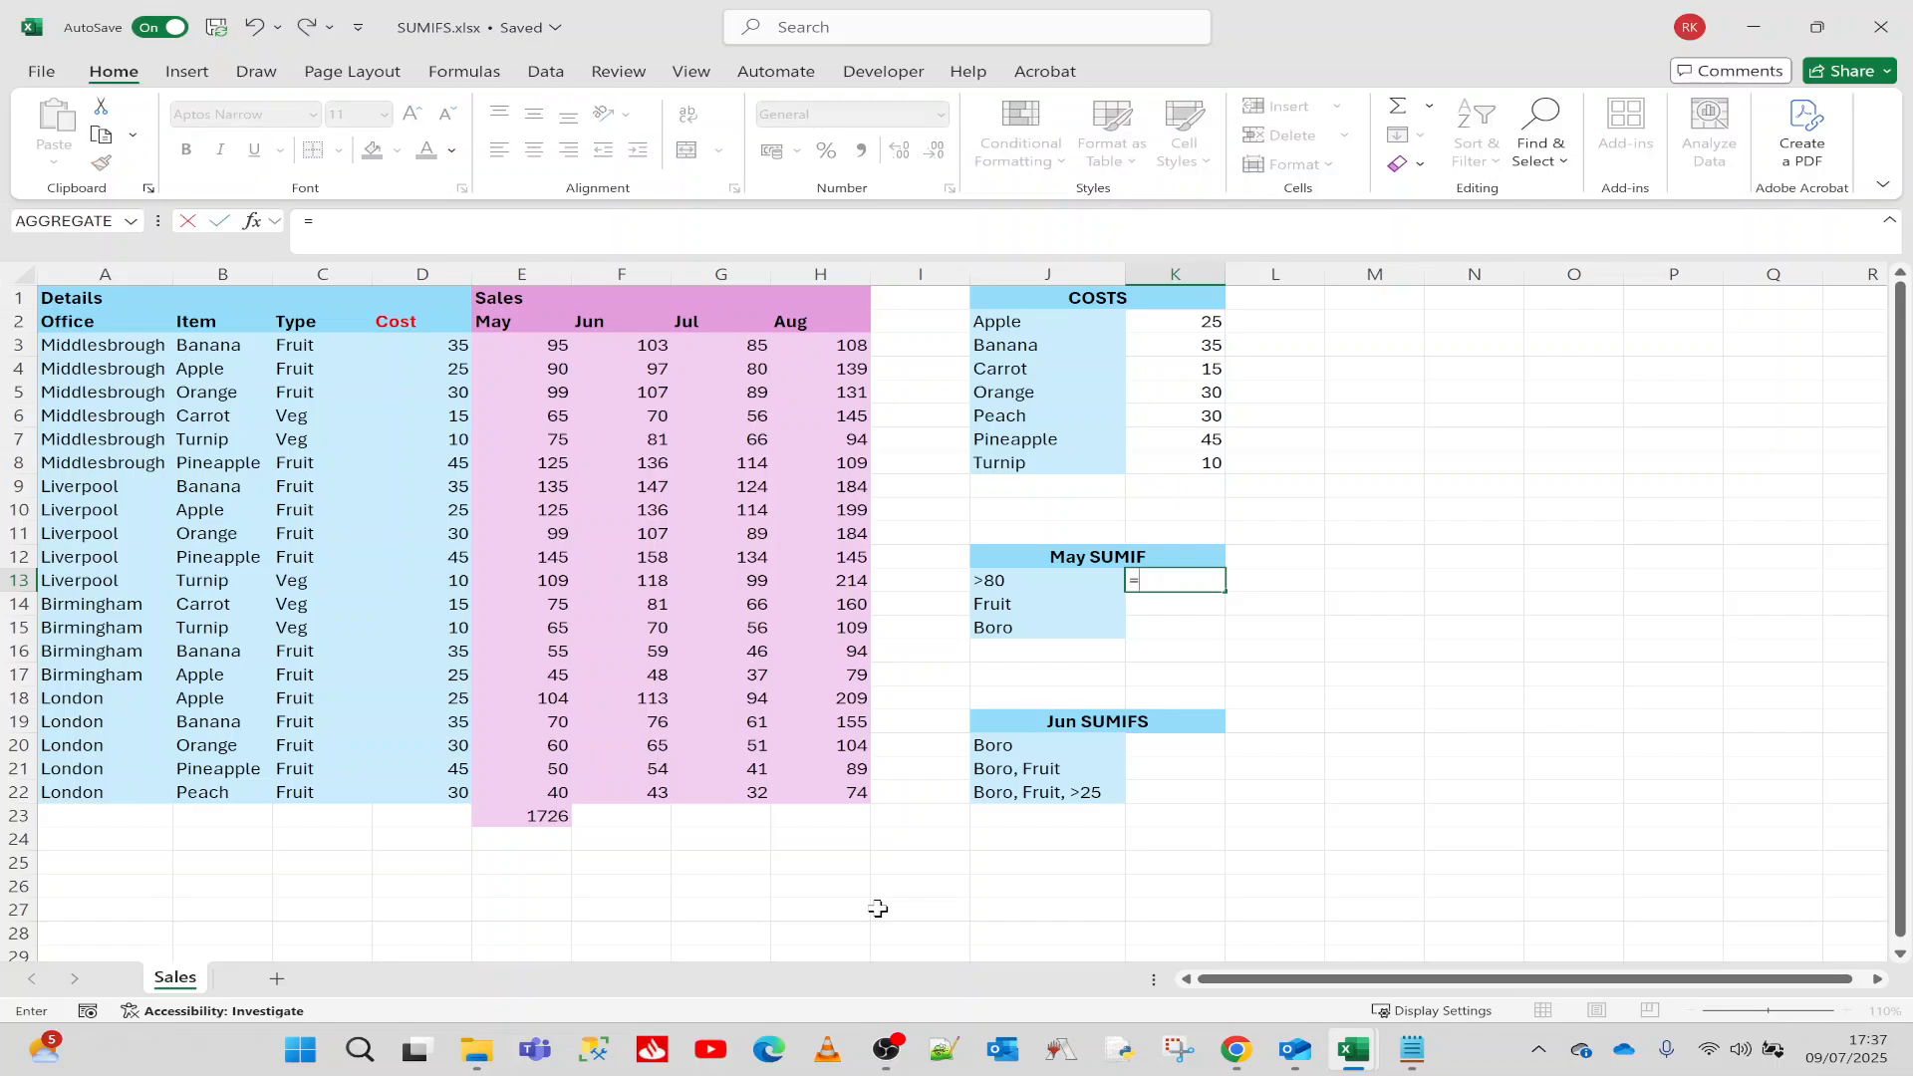
pyautogui.write('sumif(')
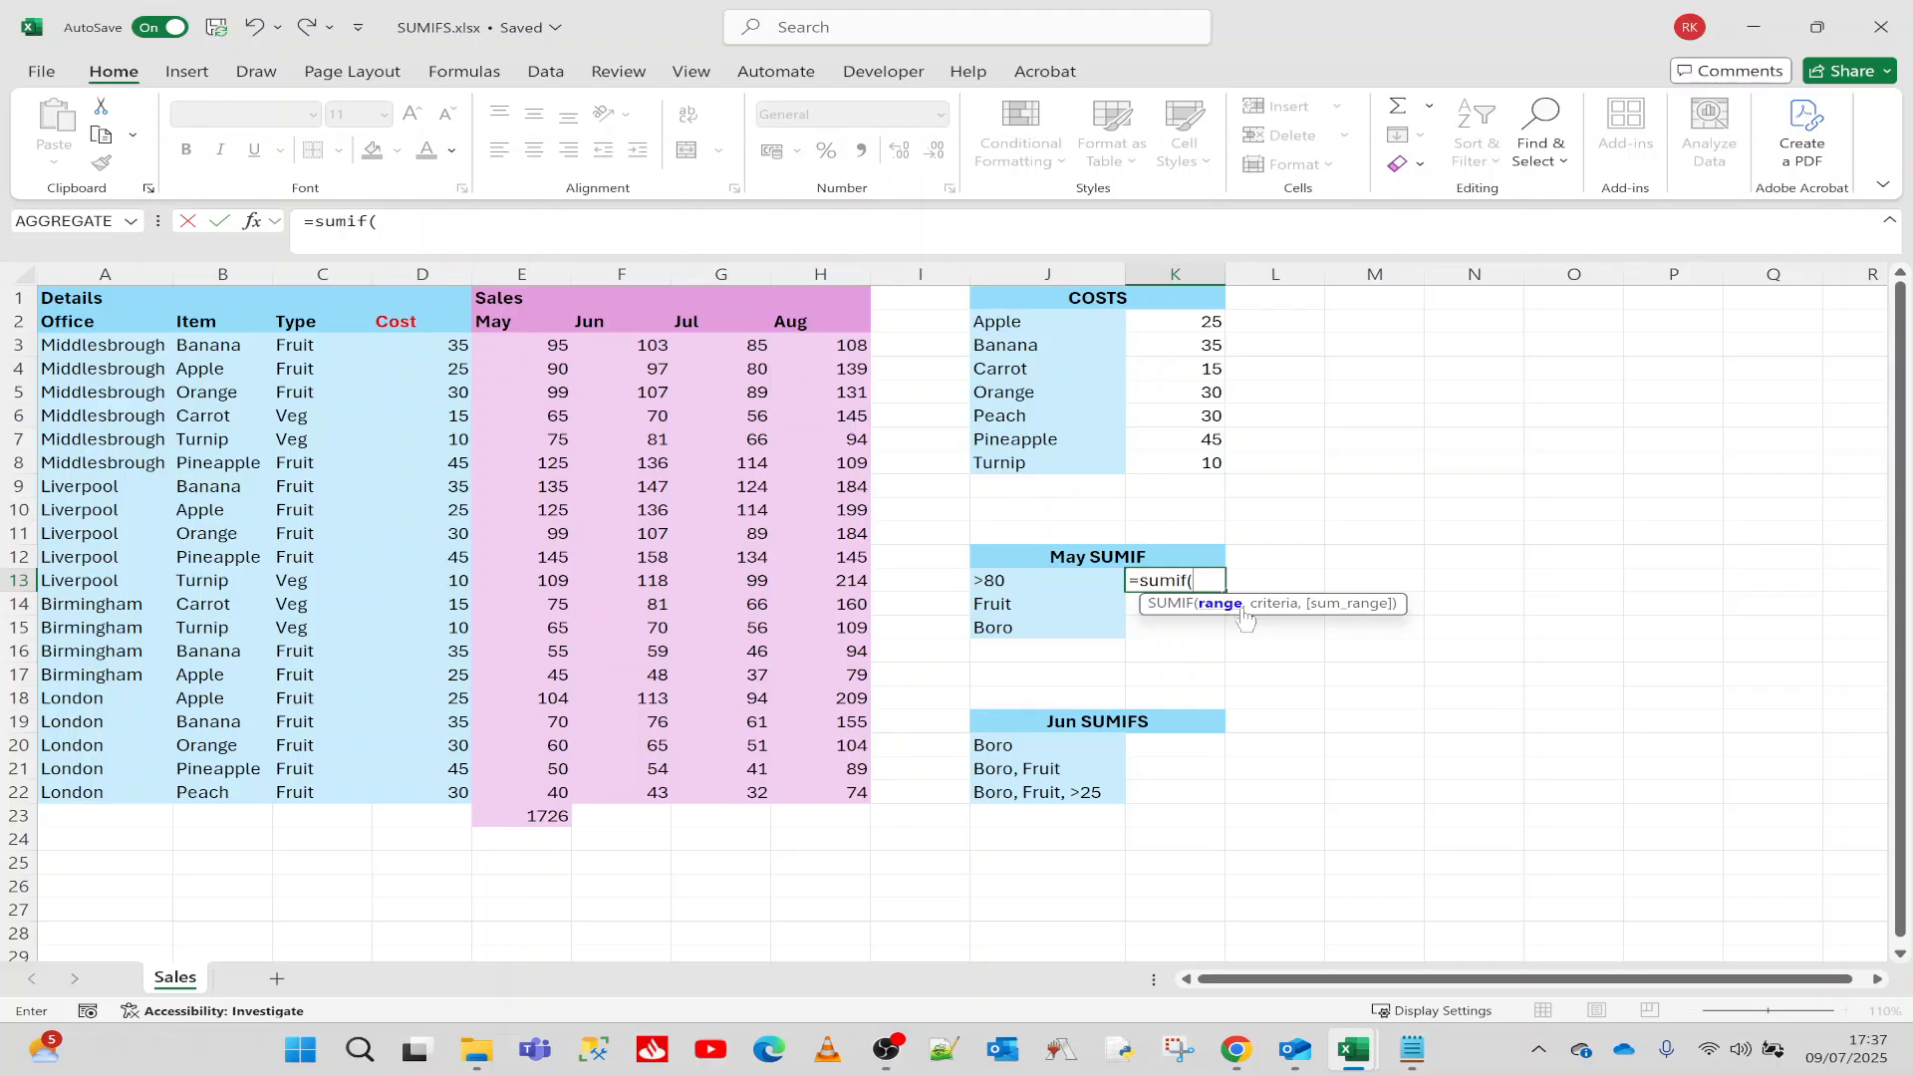
pyautogui.moveTo(528, 352); pyautogui.dragTo(523, 789)
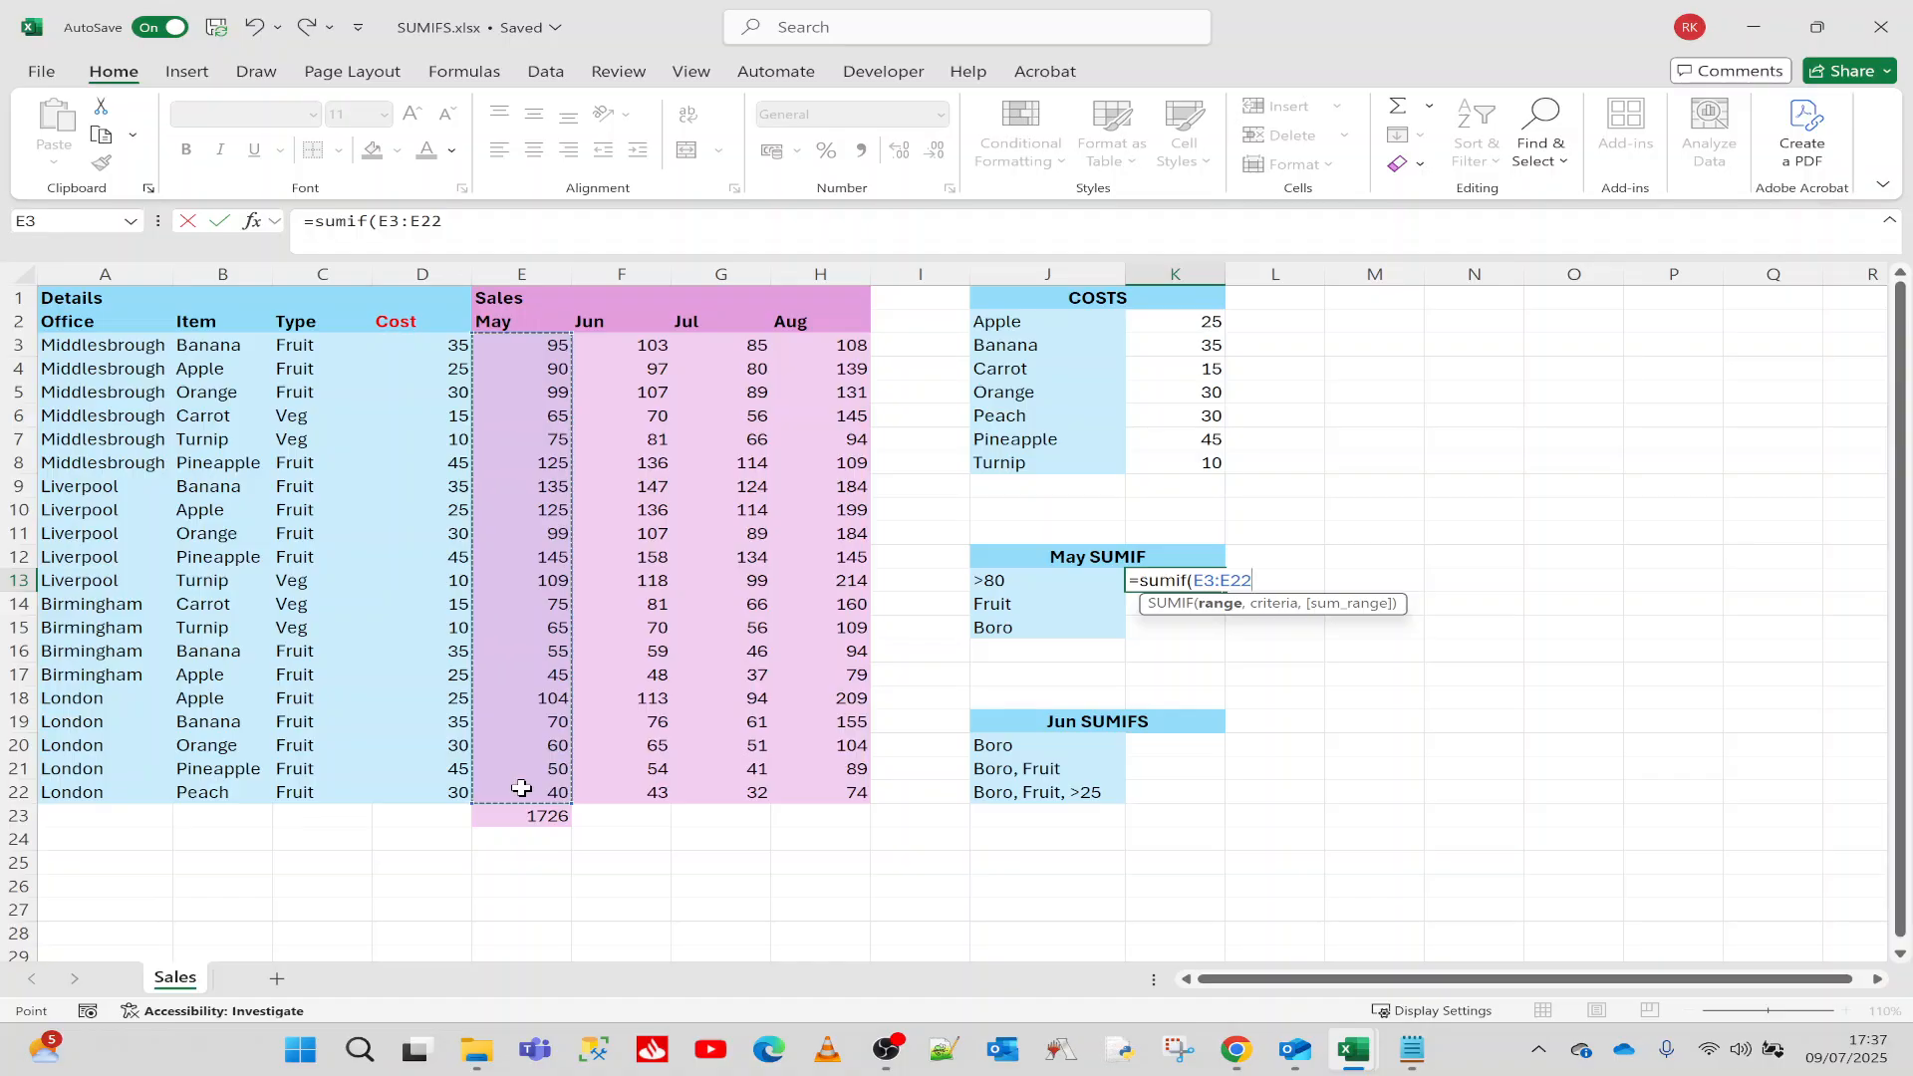
pyautogui.write(',')
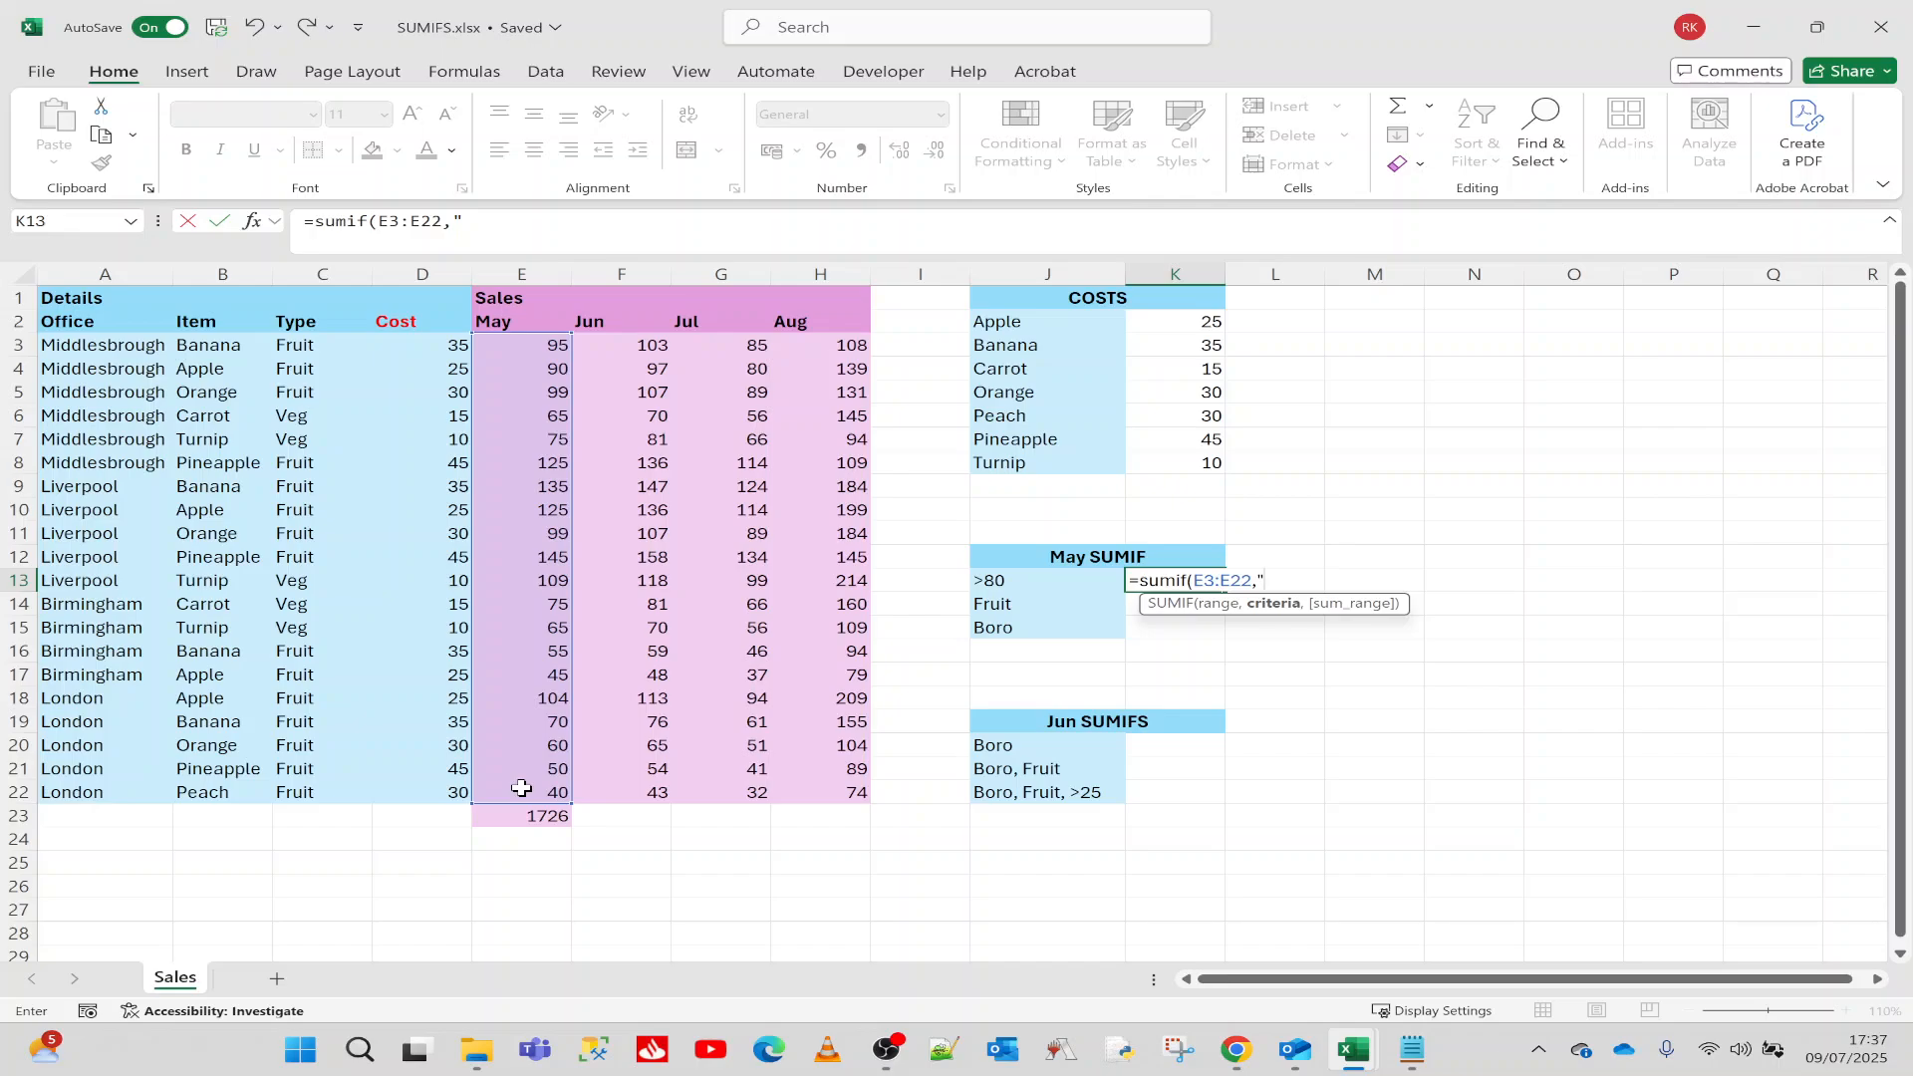
pyautogui.write('">80")')
pyautogui.press('Return')
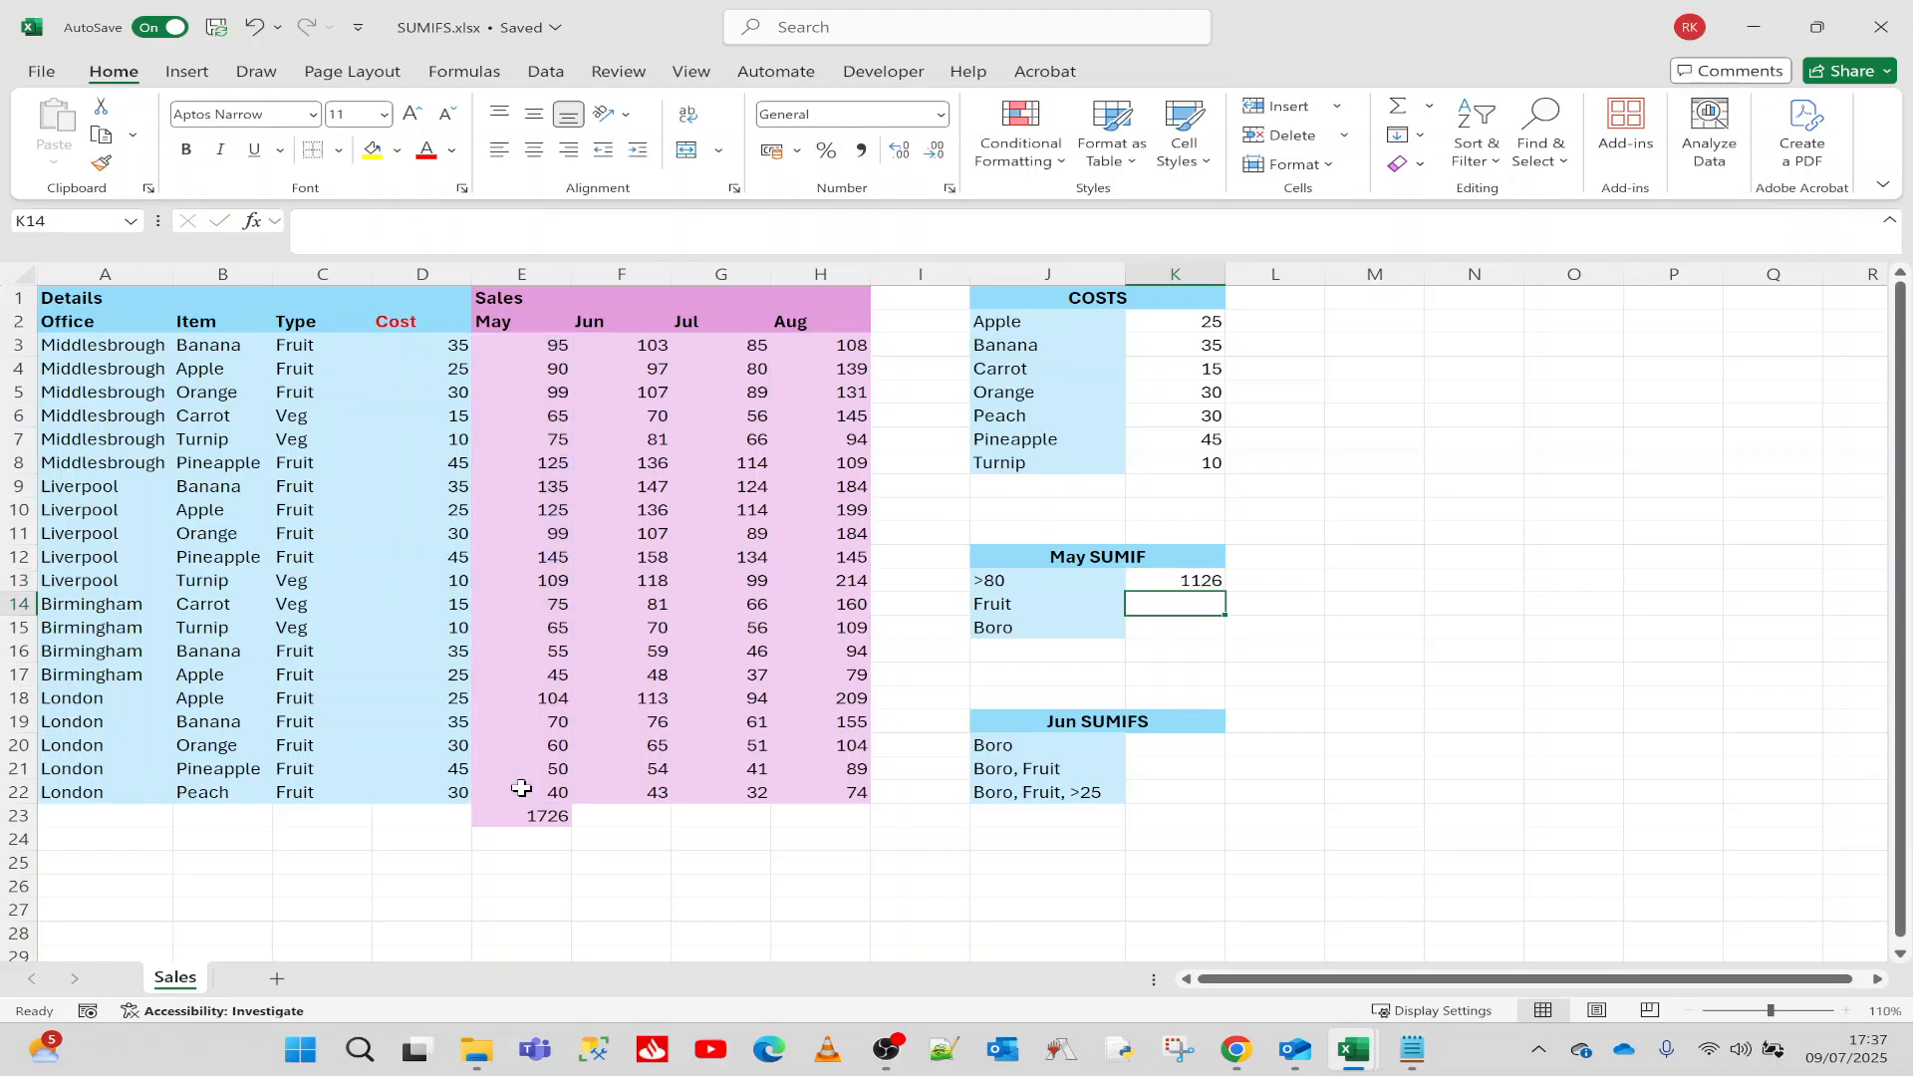
pyautogui.click(1190, 579)
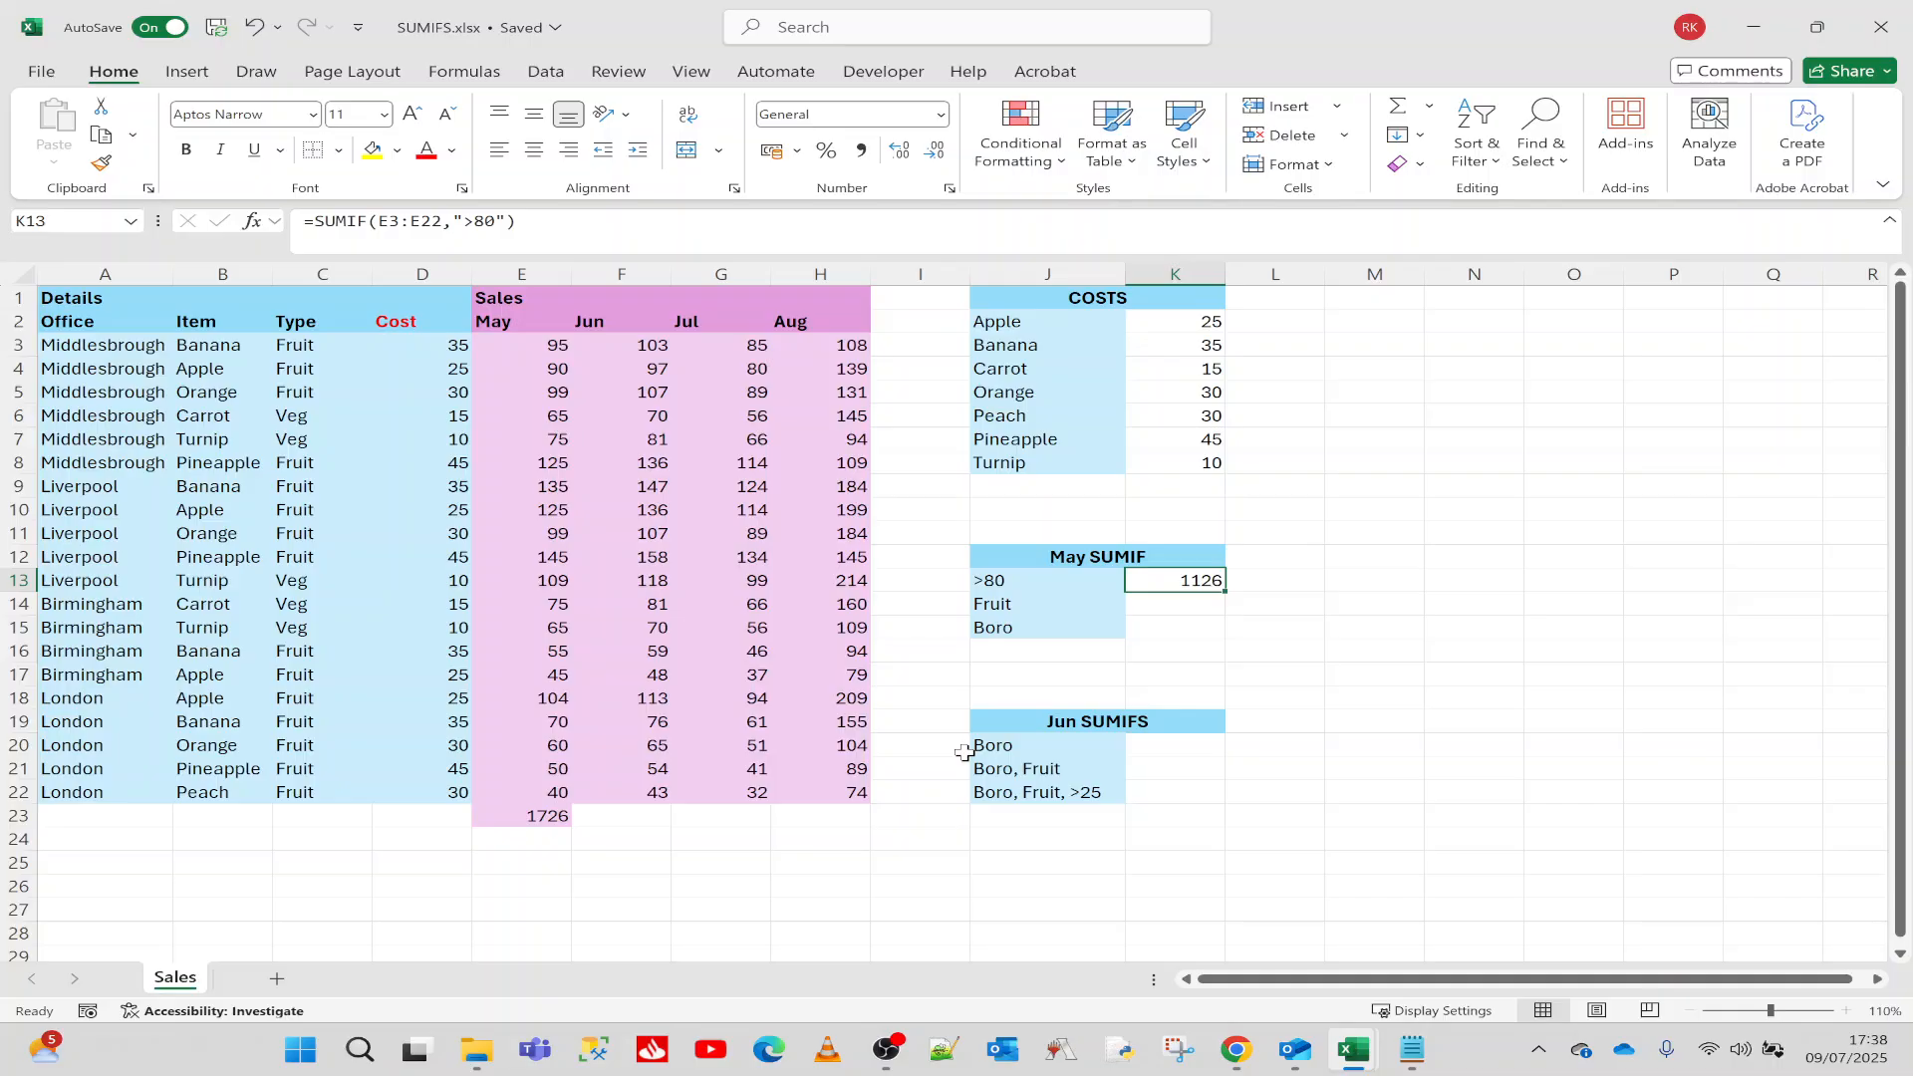
# Step: In K14, add up the May sales of fruit with =SUMIF(C3:C22,"Fruit",E3:E22)
pyautogui.click(1173, 607)
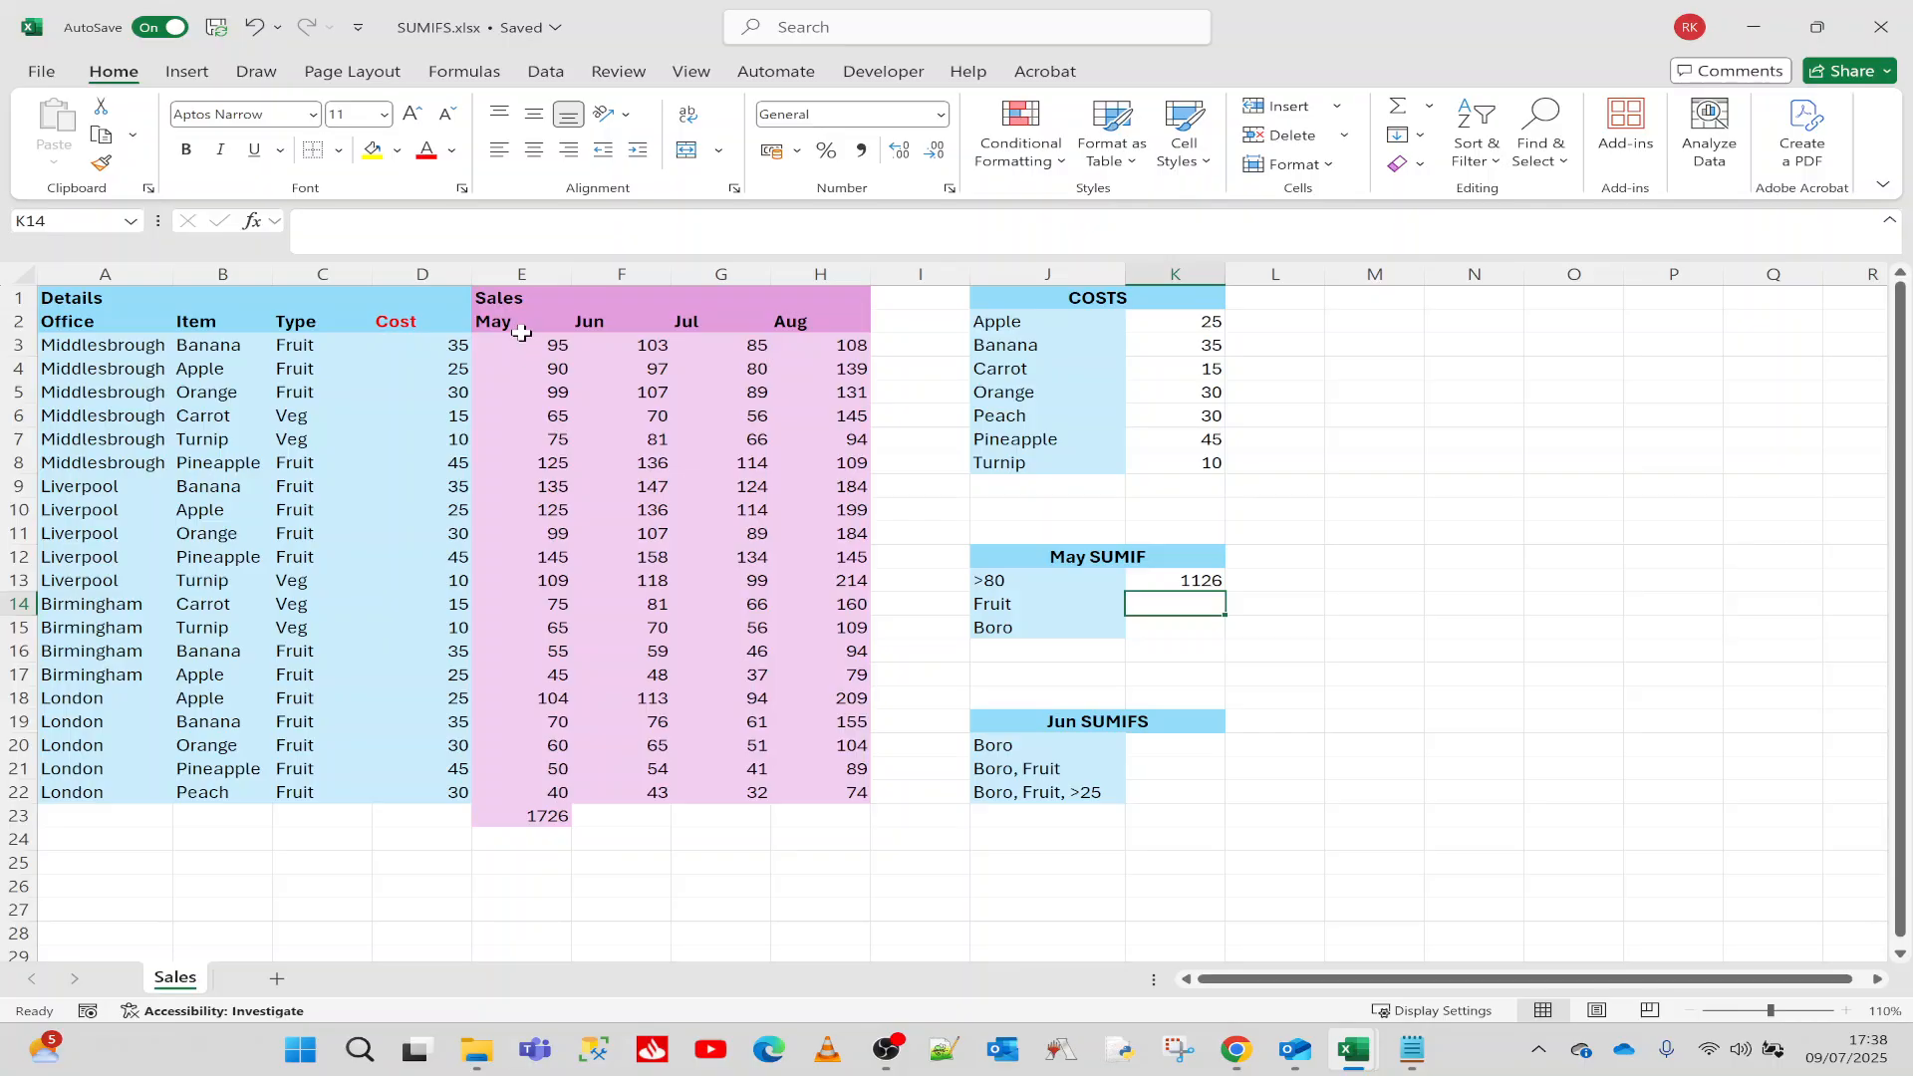
pyautogui.moveTo(518, 343); pyautogui.dragTo(538, 792)
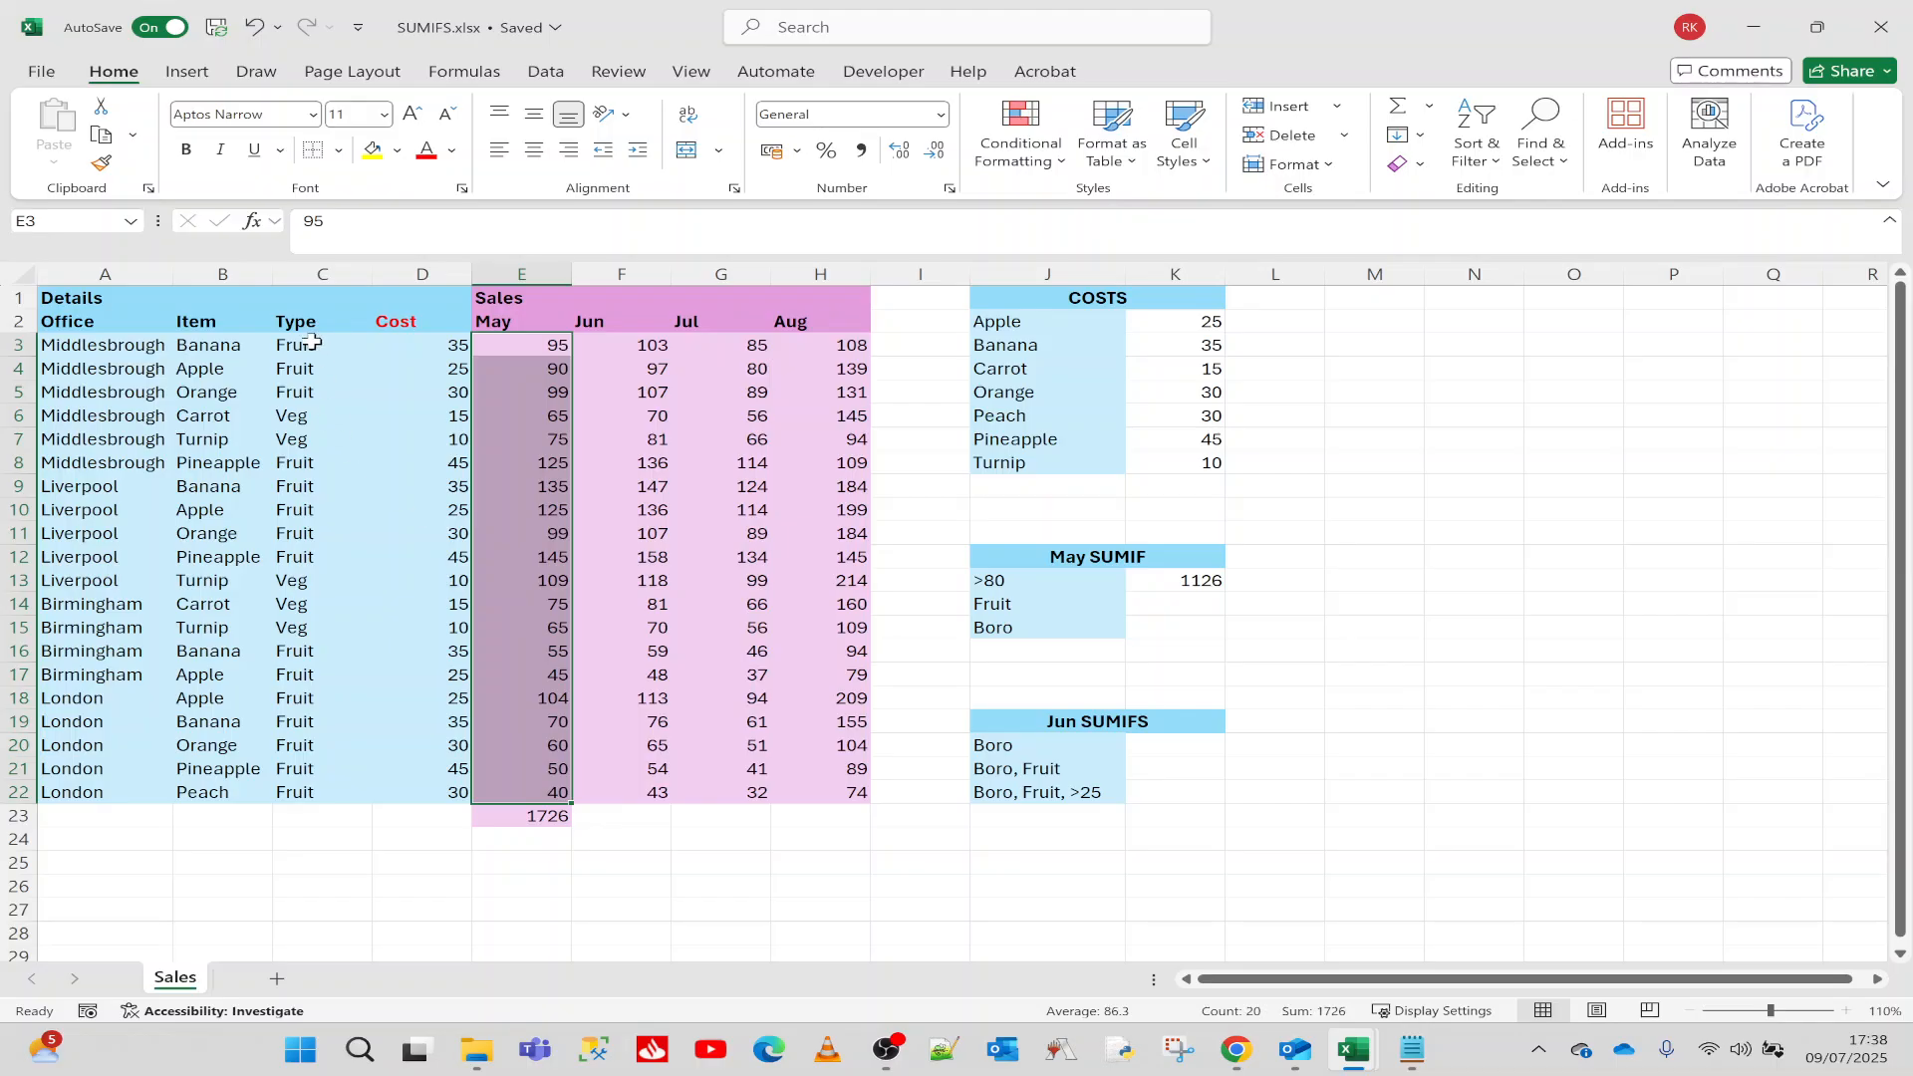
pyautogui.click(312, 342)
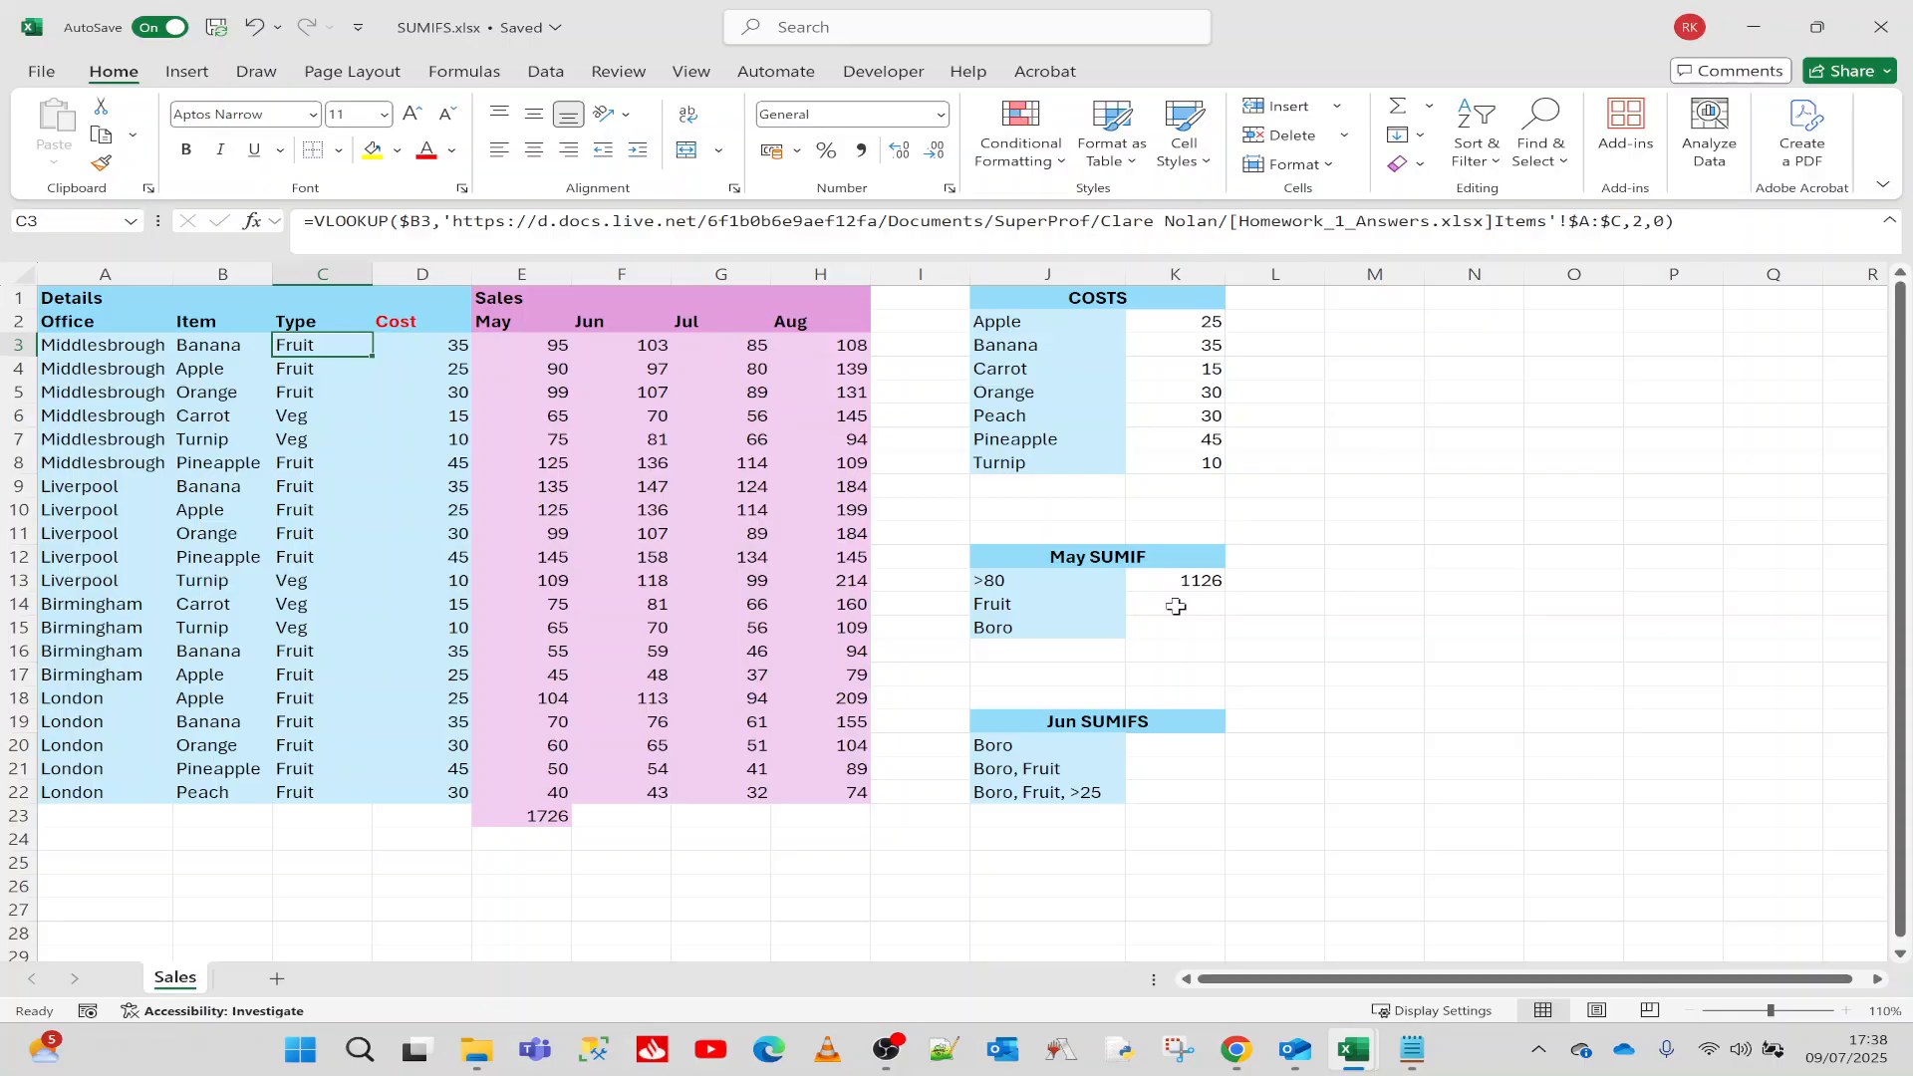
pyautogui.click(1175, 605)
pyautogui.write('=sumi')
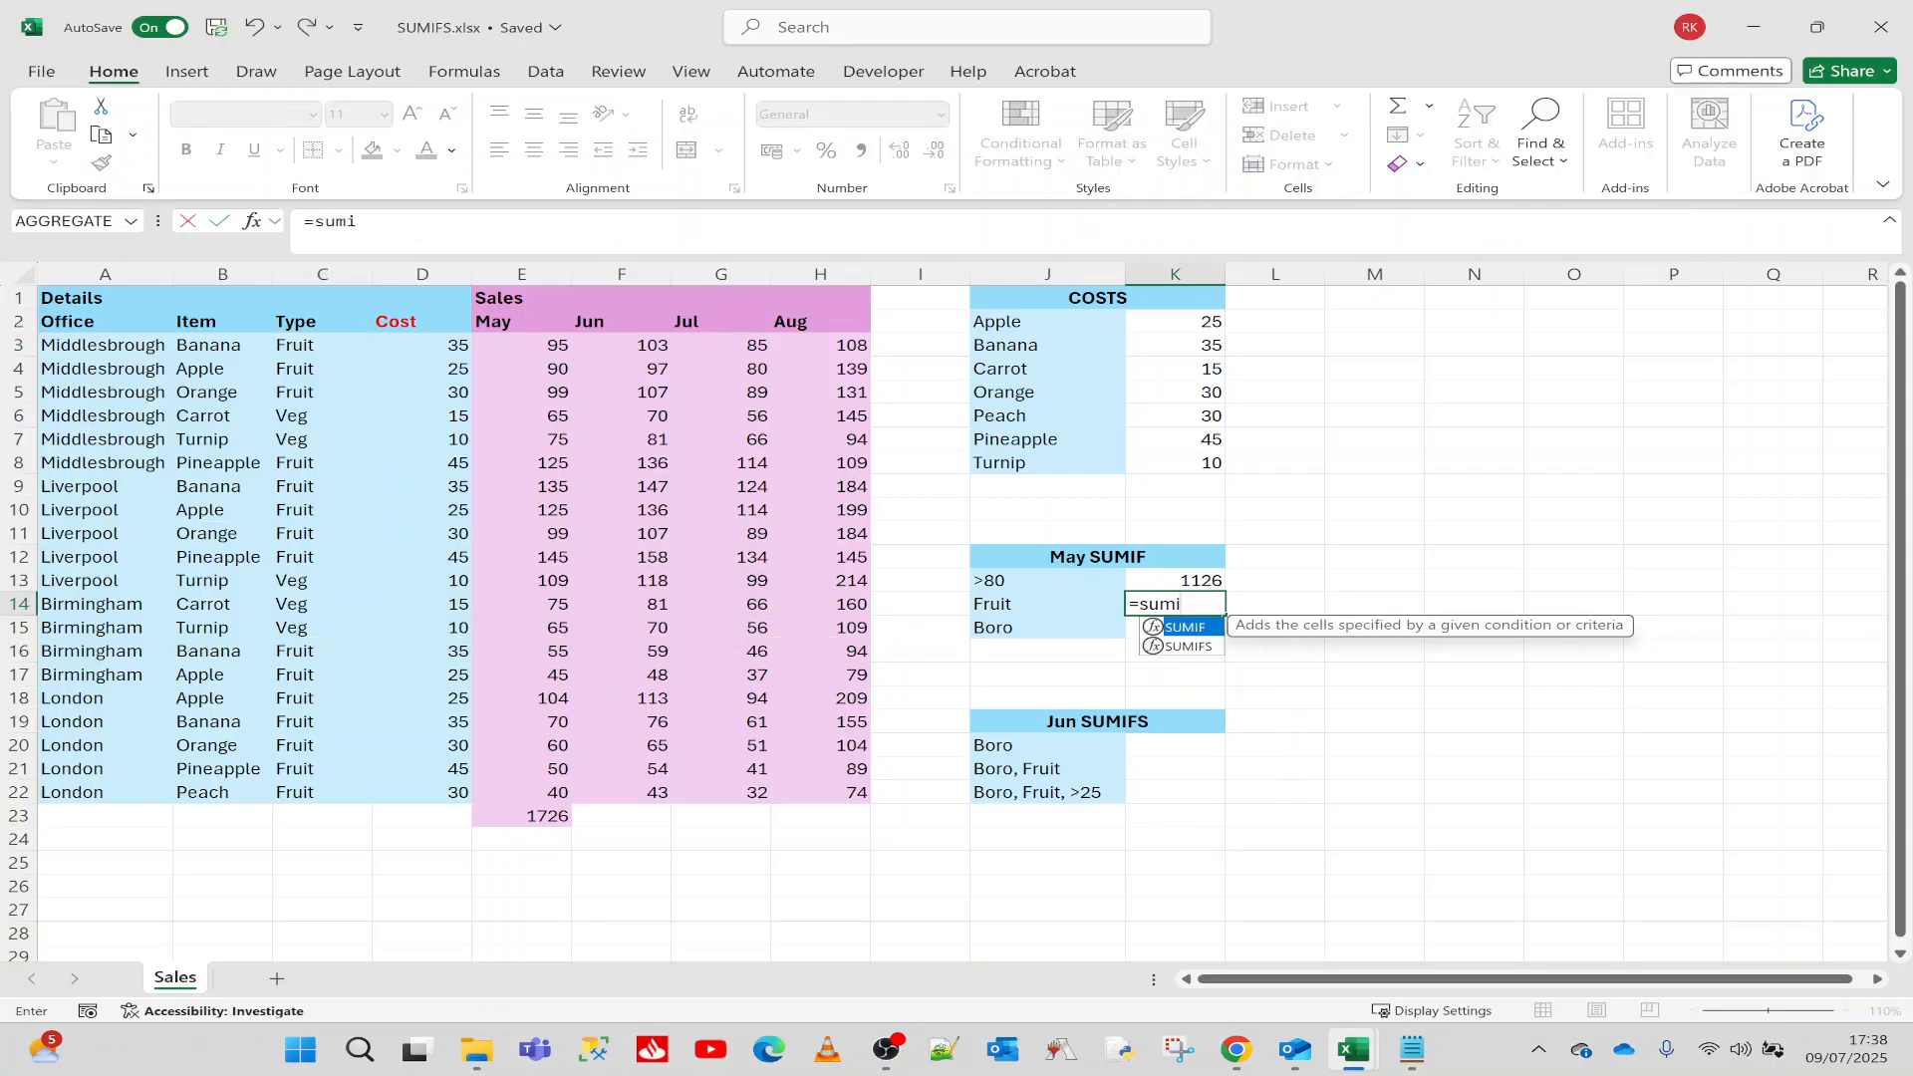
pyautogui.write('f(')
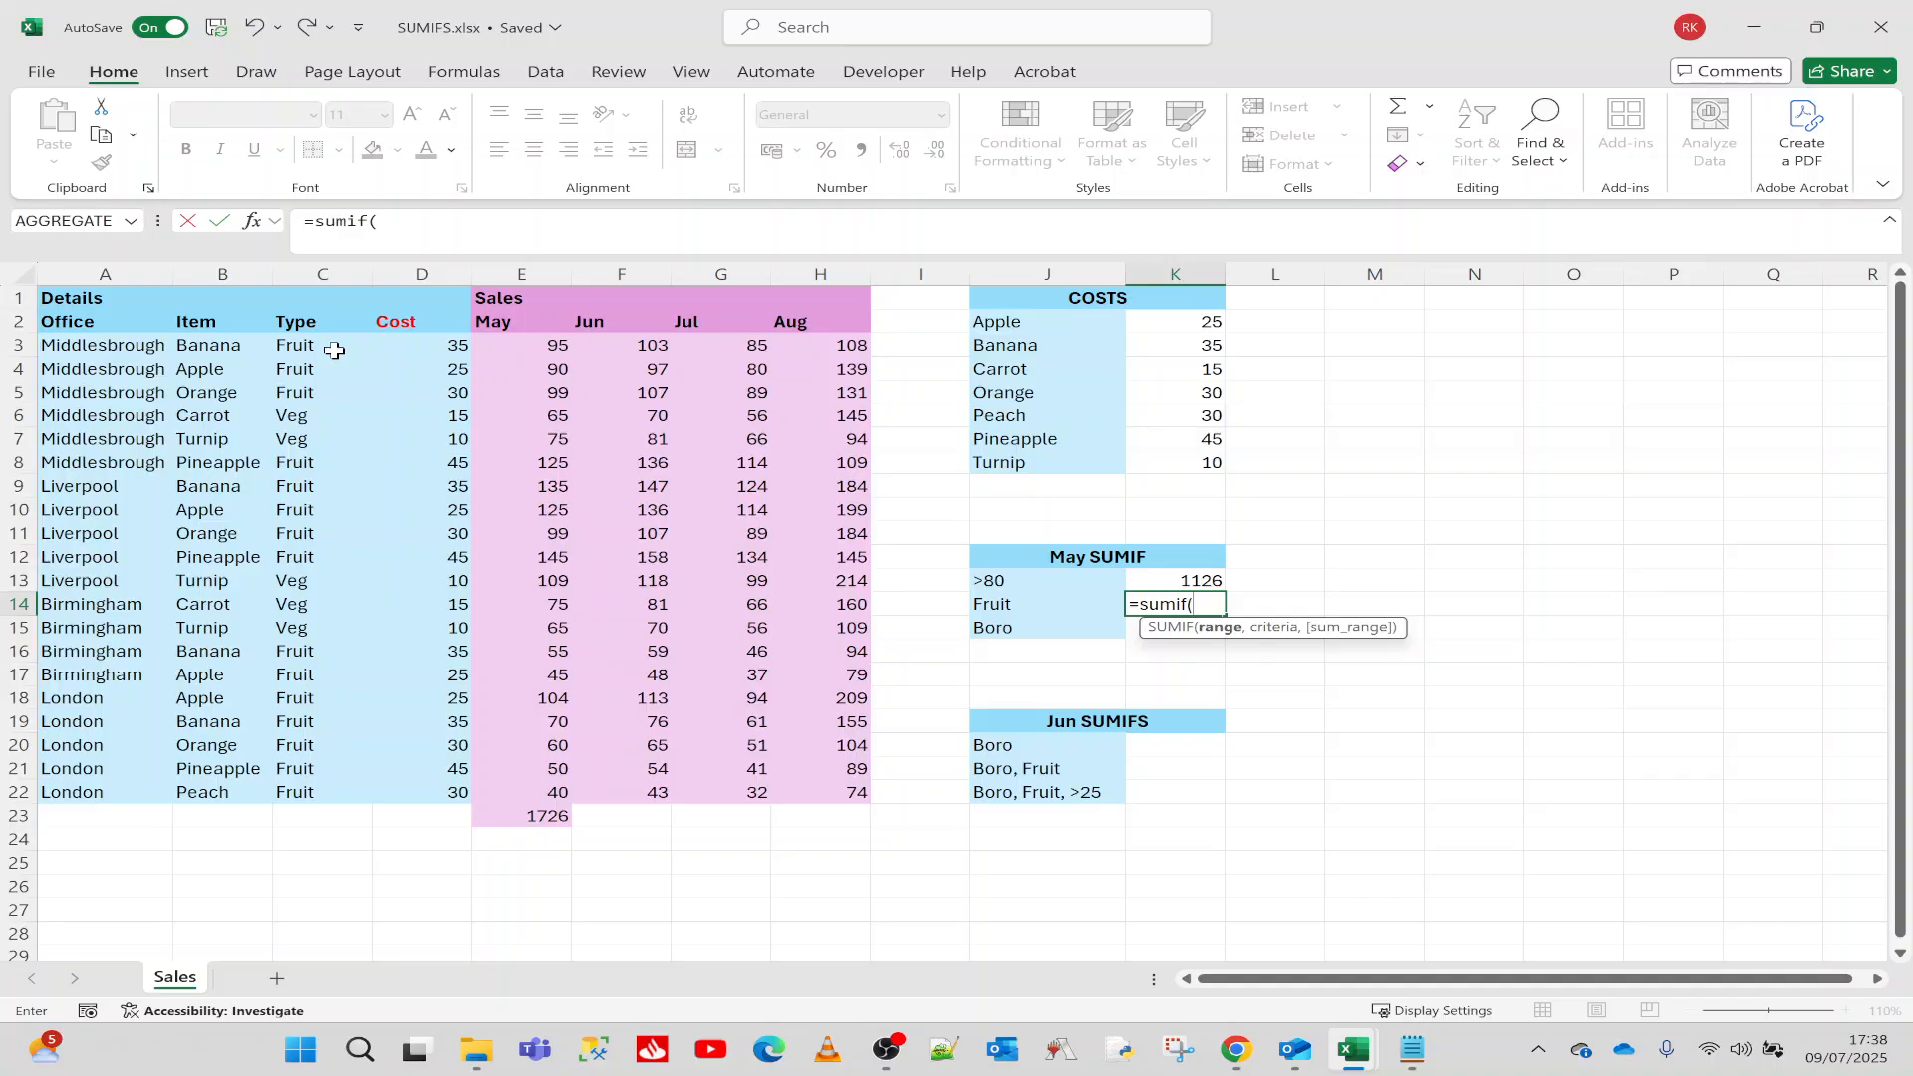
pyautogui.moveTo(334, 349); pyautogui.dragTo(348, 790)
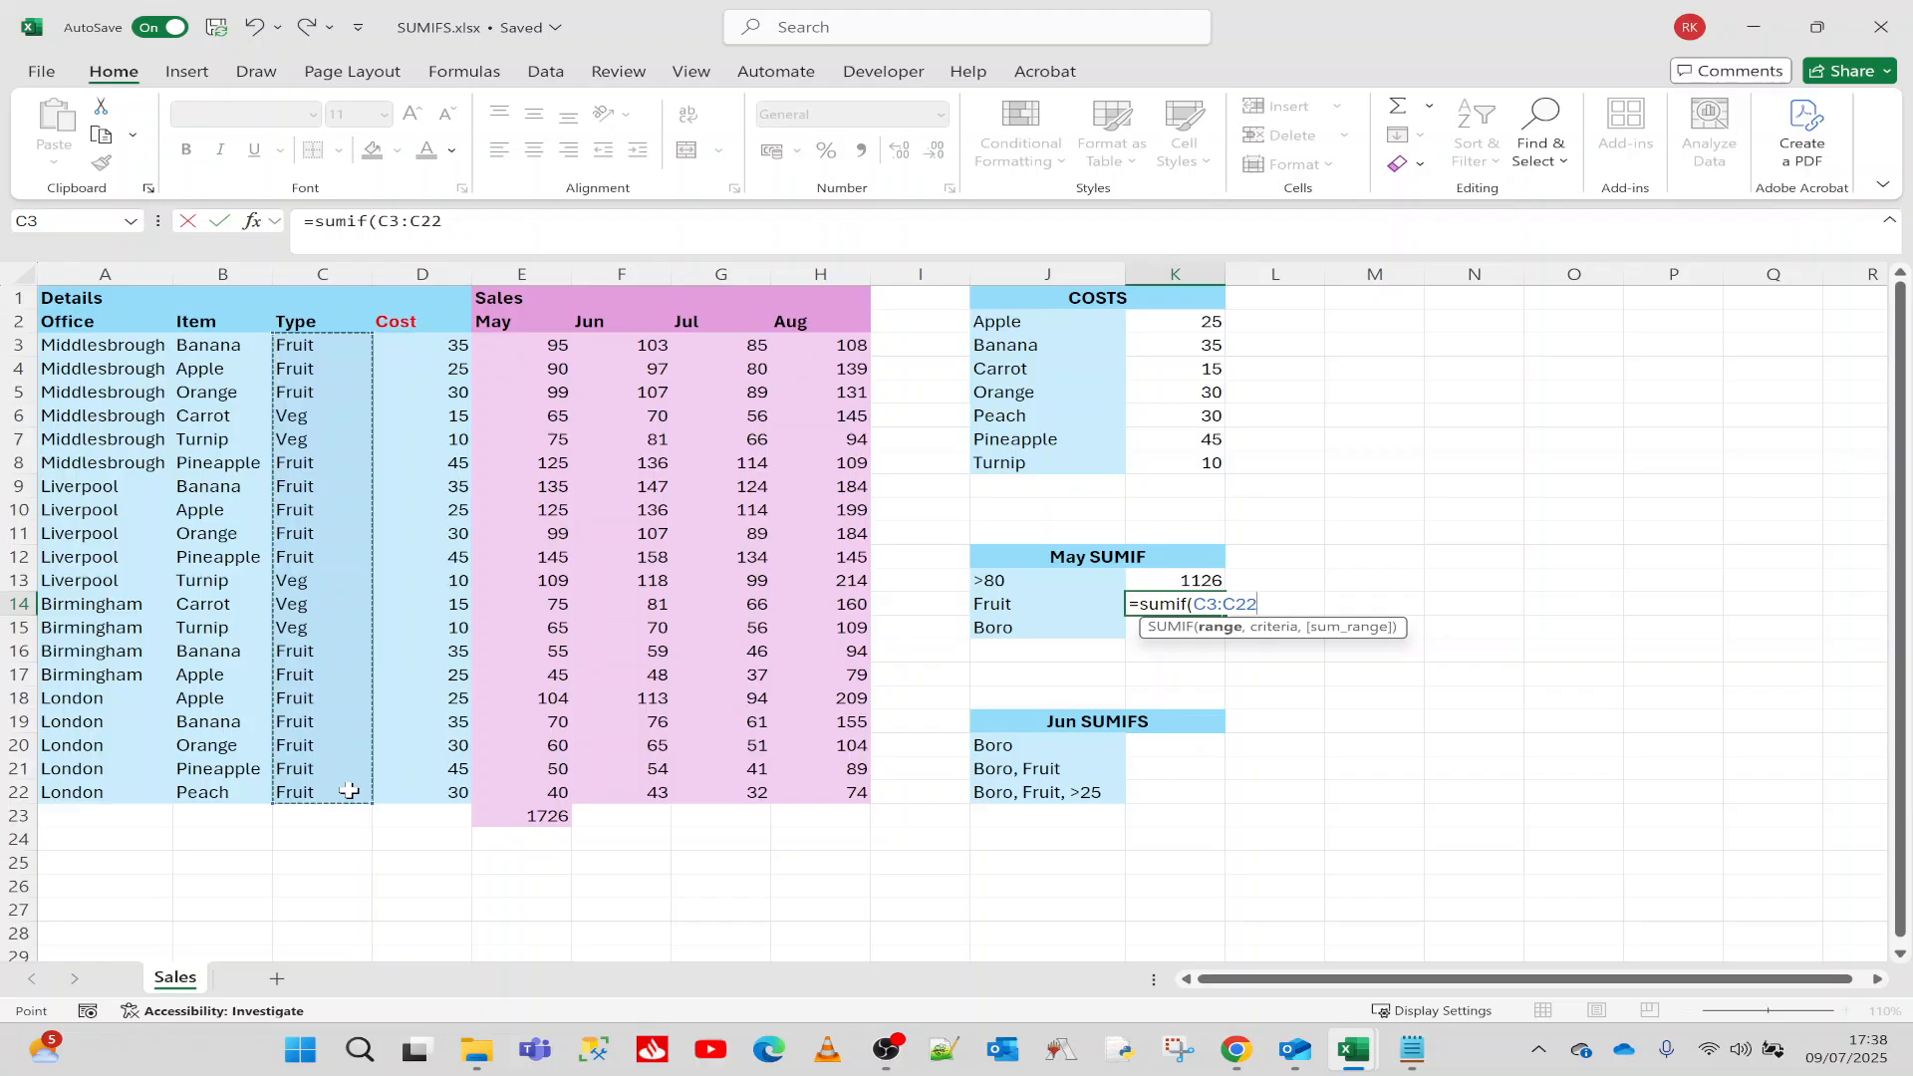
pyautogui.write(',"Fruit"')
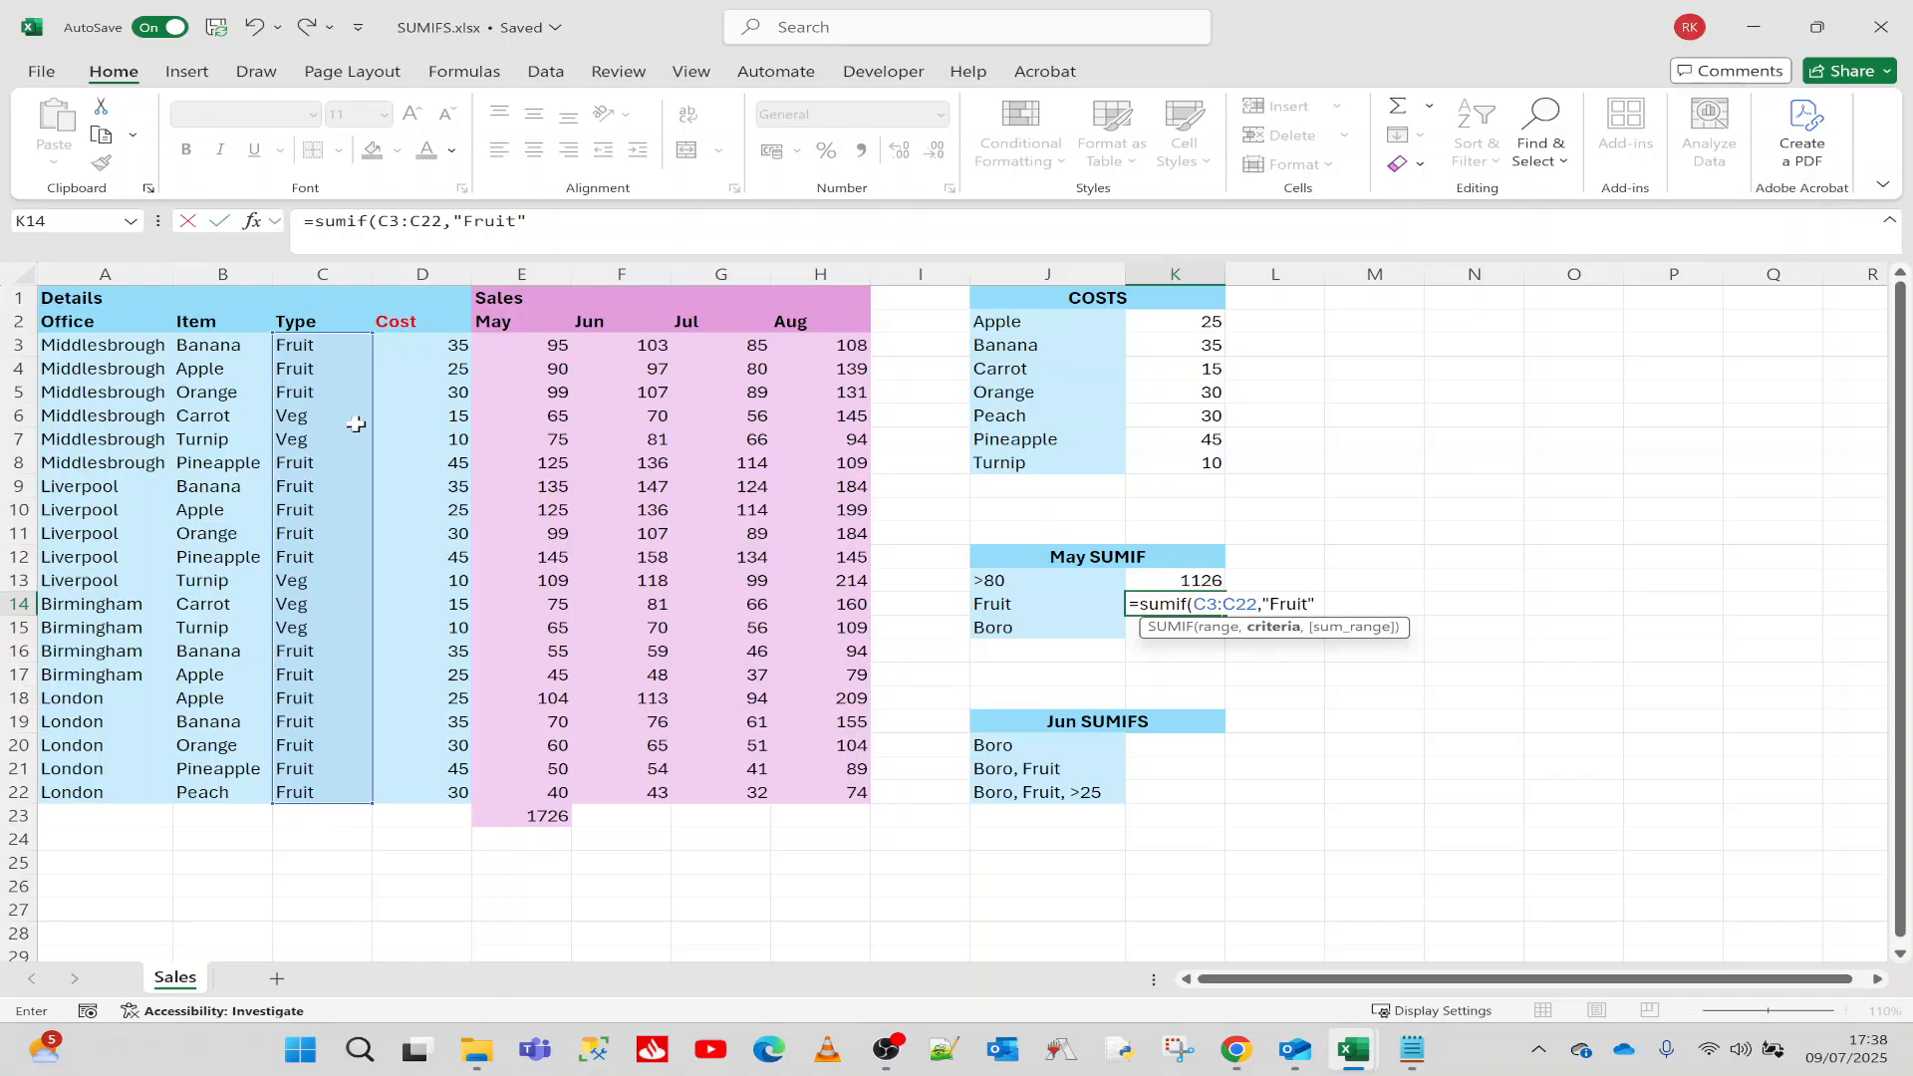
pyautogui.write(',')
pyautogui.moveTo(540, 348); pyautogui.dragTo(575, 789)
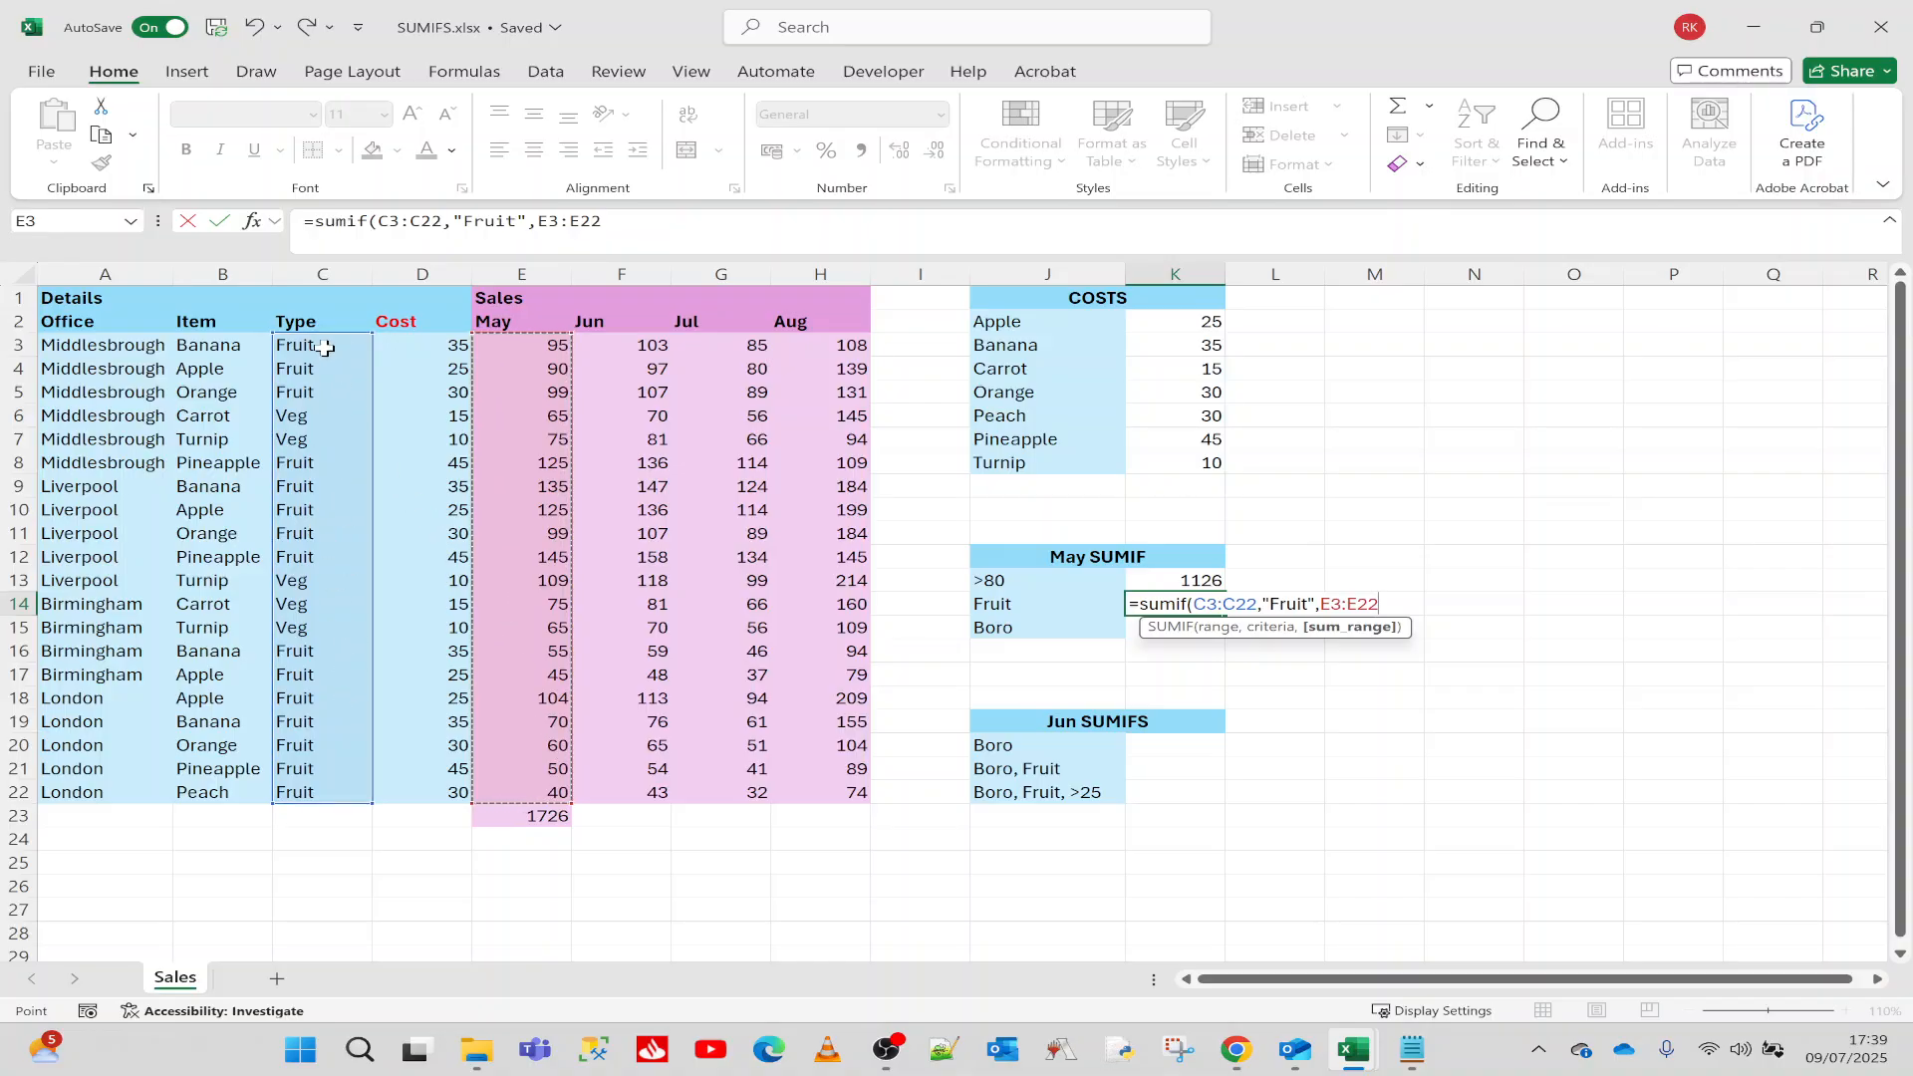
pyautogui.press('Return')
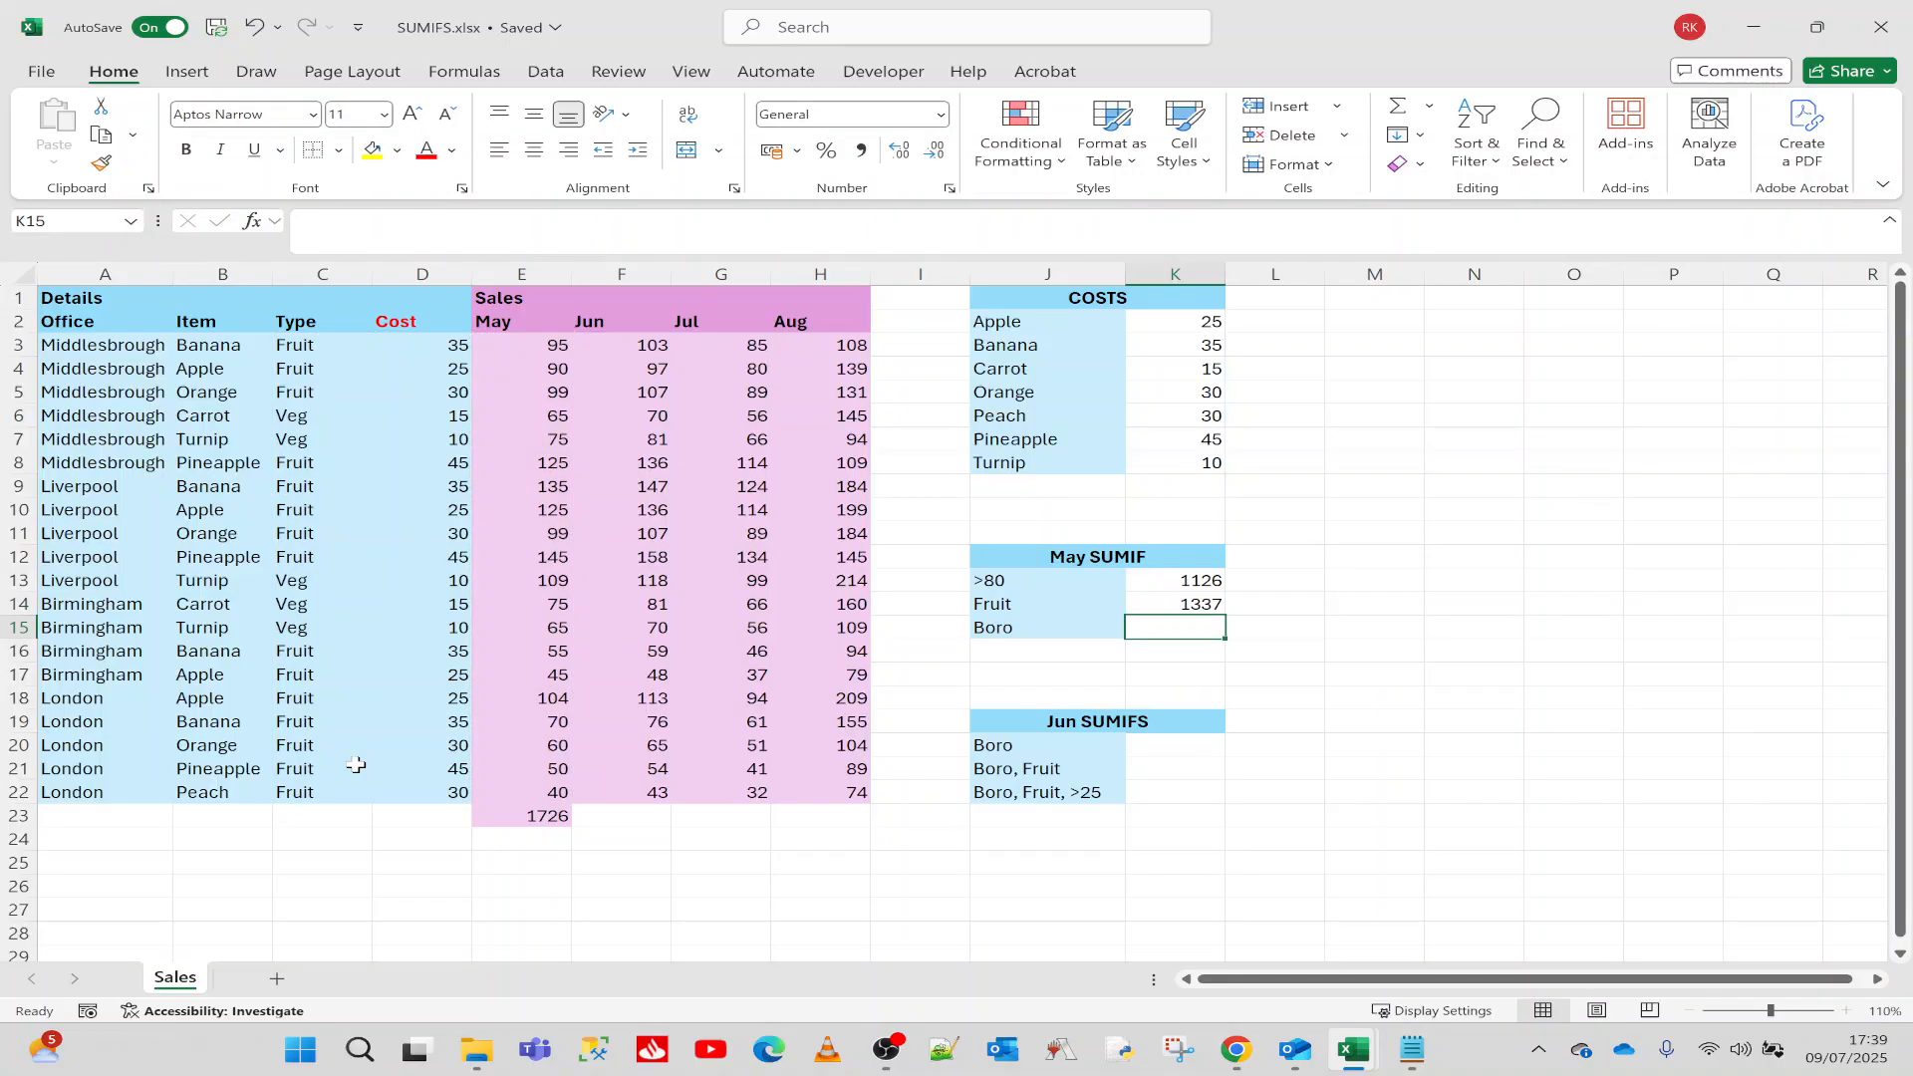
pyautogui.click(1192, 604)
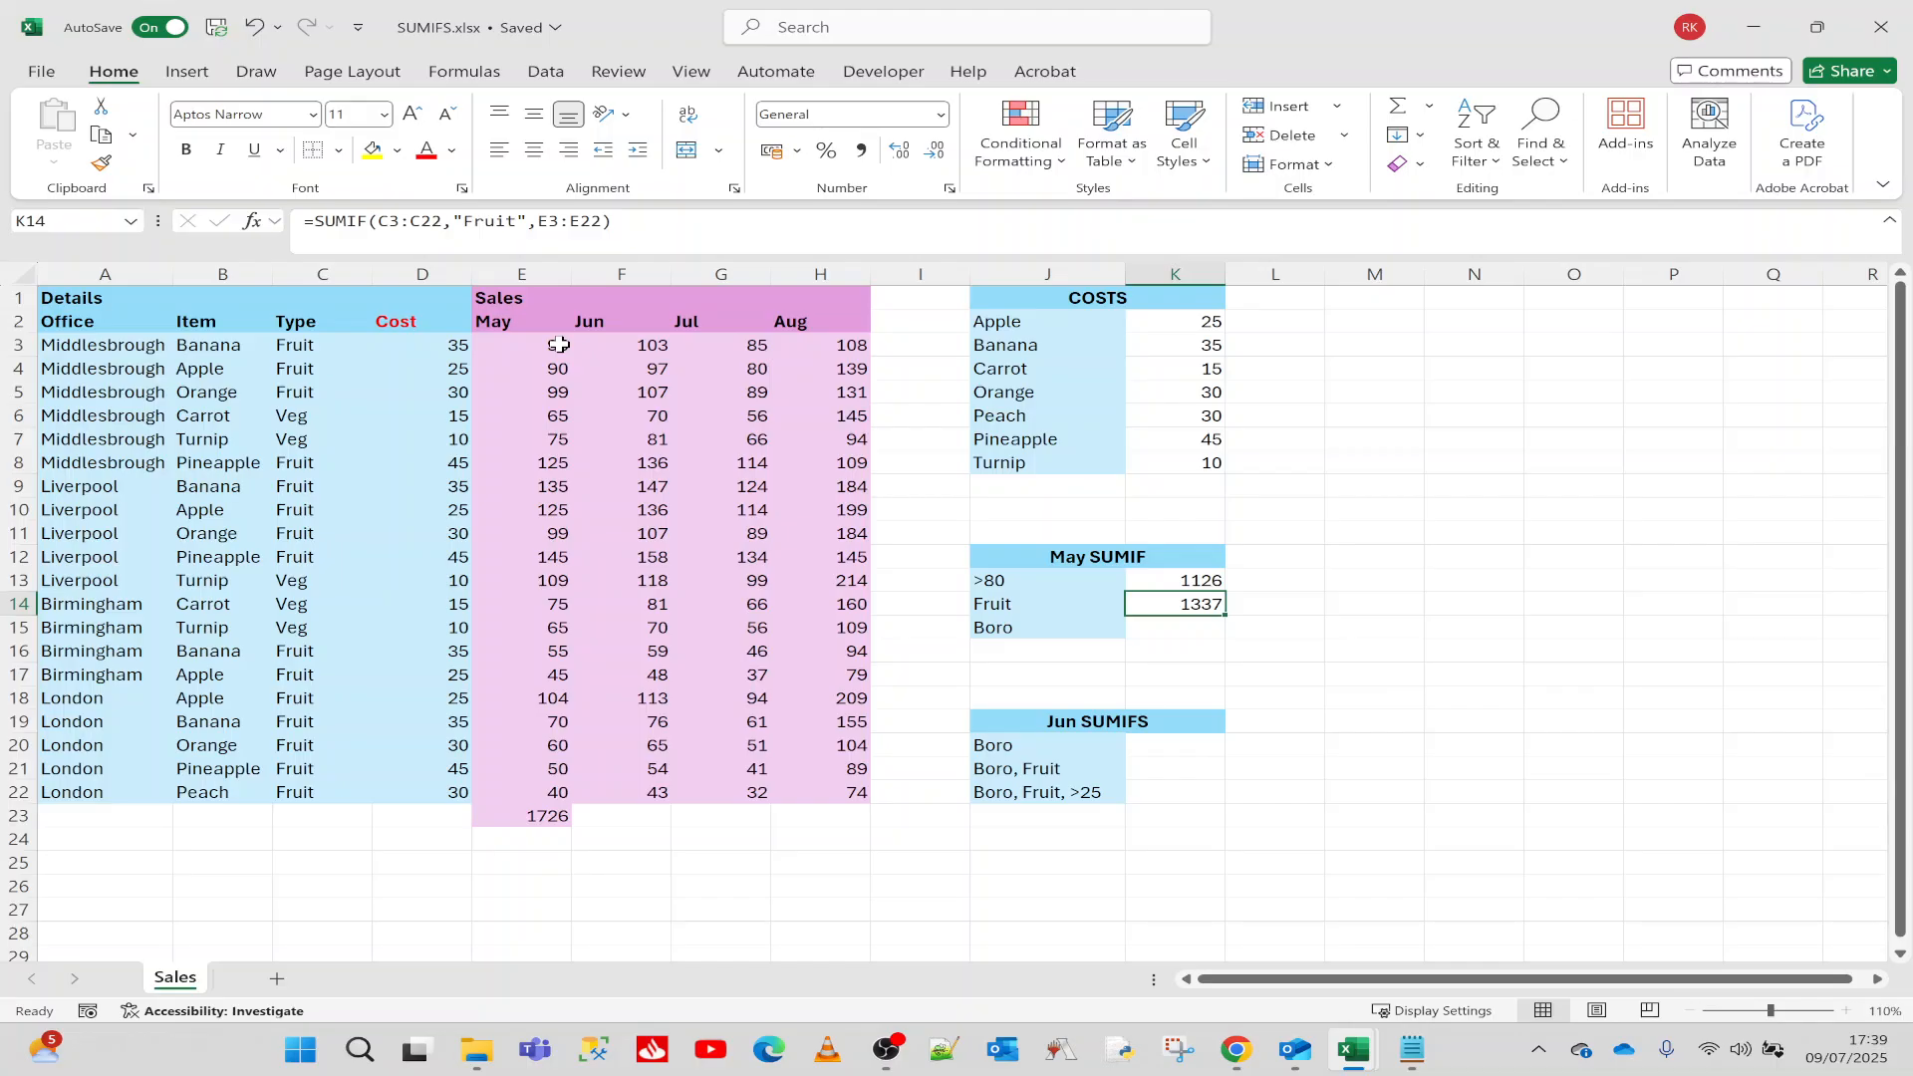
# Step: In K15, add up the May sales of the Boro office with =SUMIF(A3:A22,"Middlesbrough",E3:E22)
pyautogui.click(1187, 634)
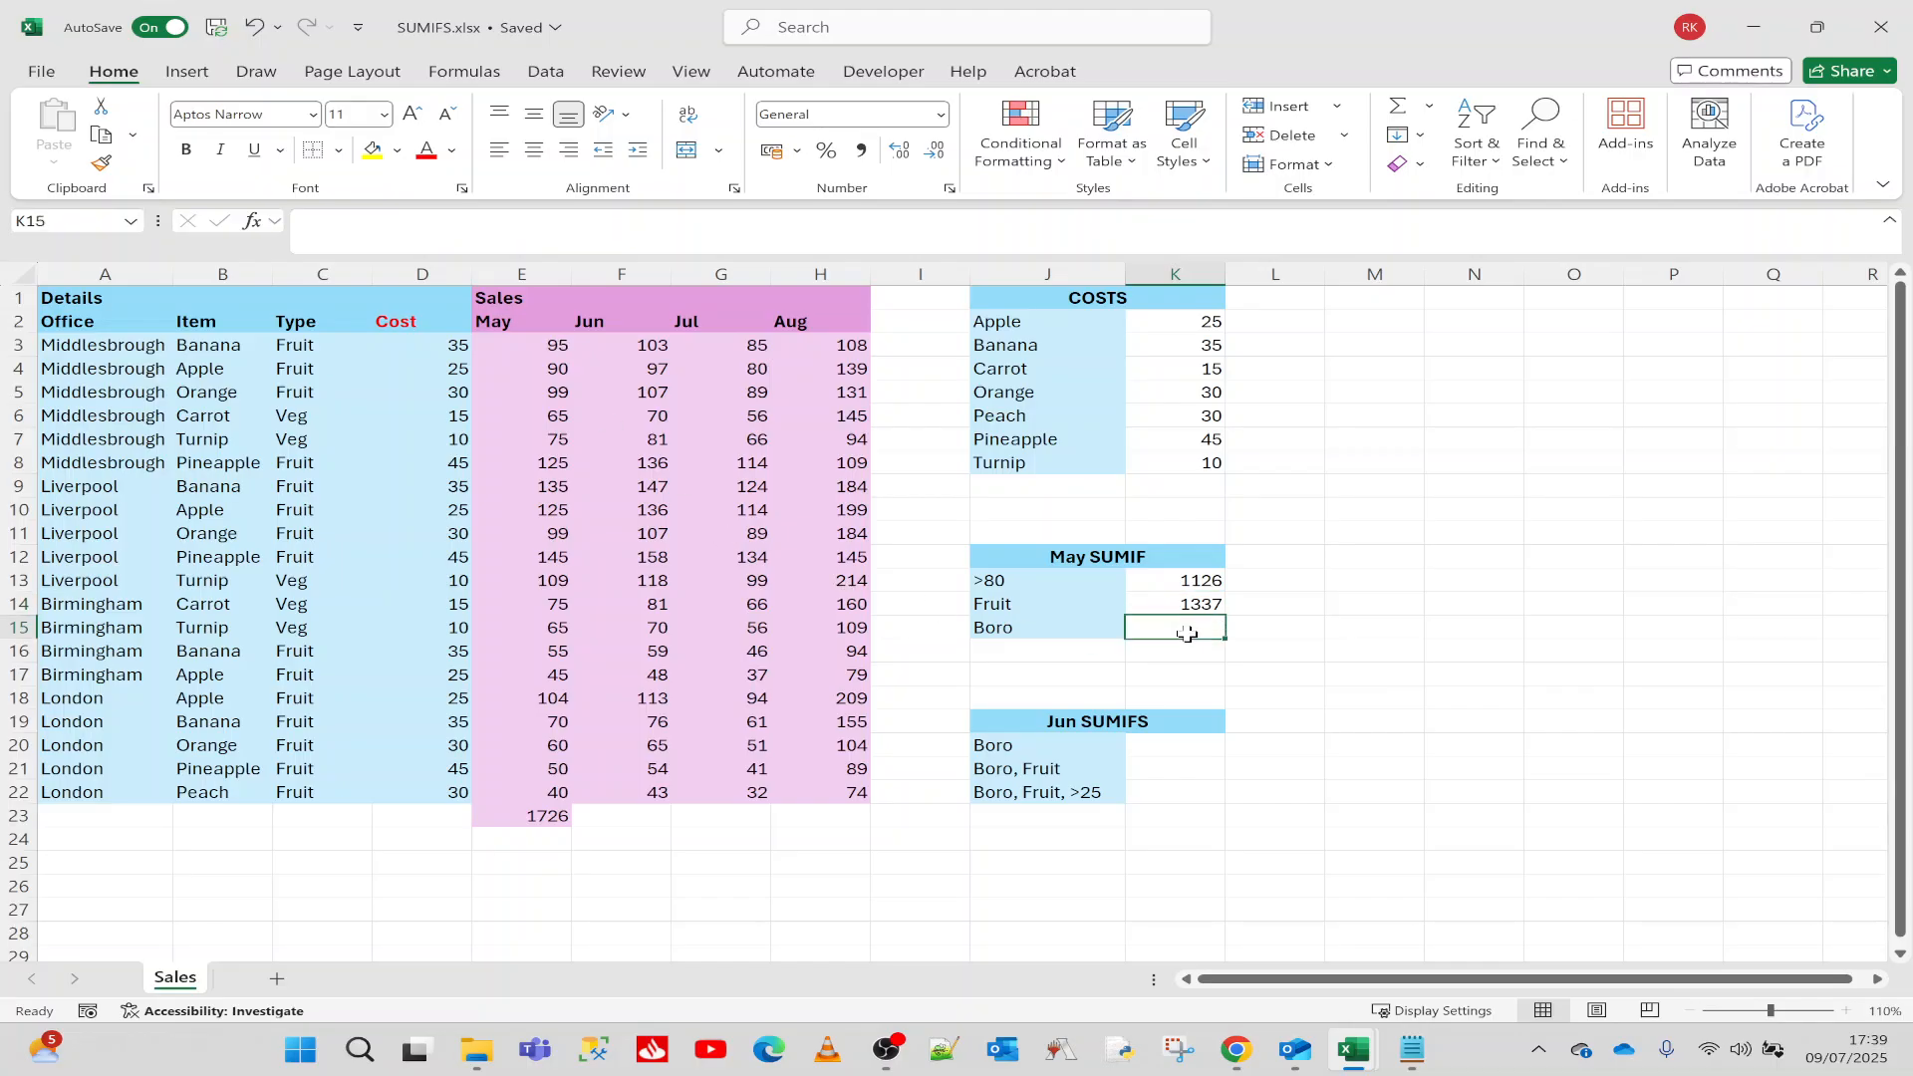
pyautogui.write('=sumif(')
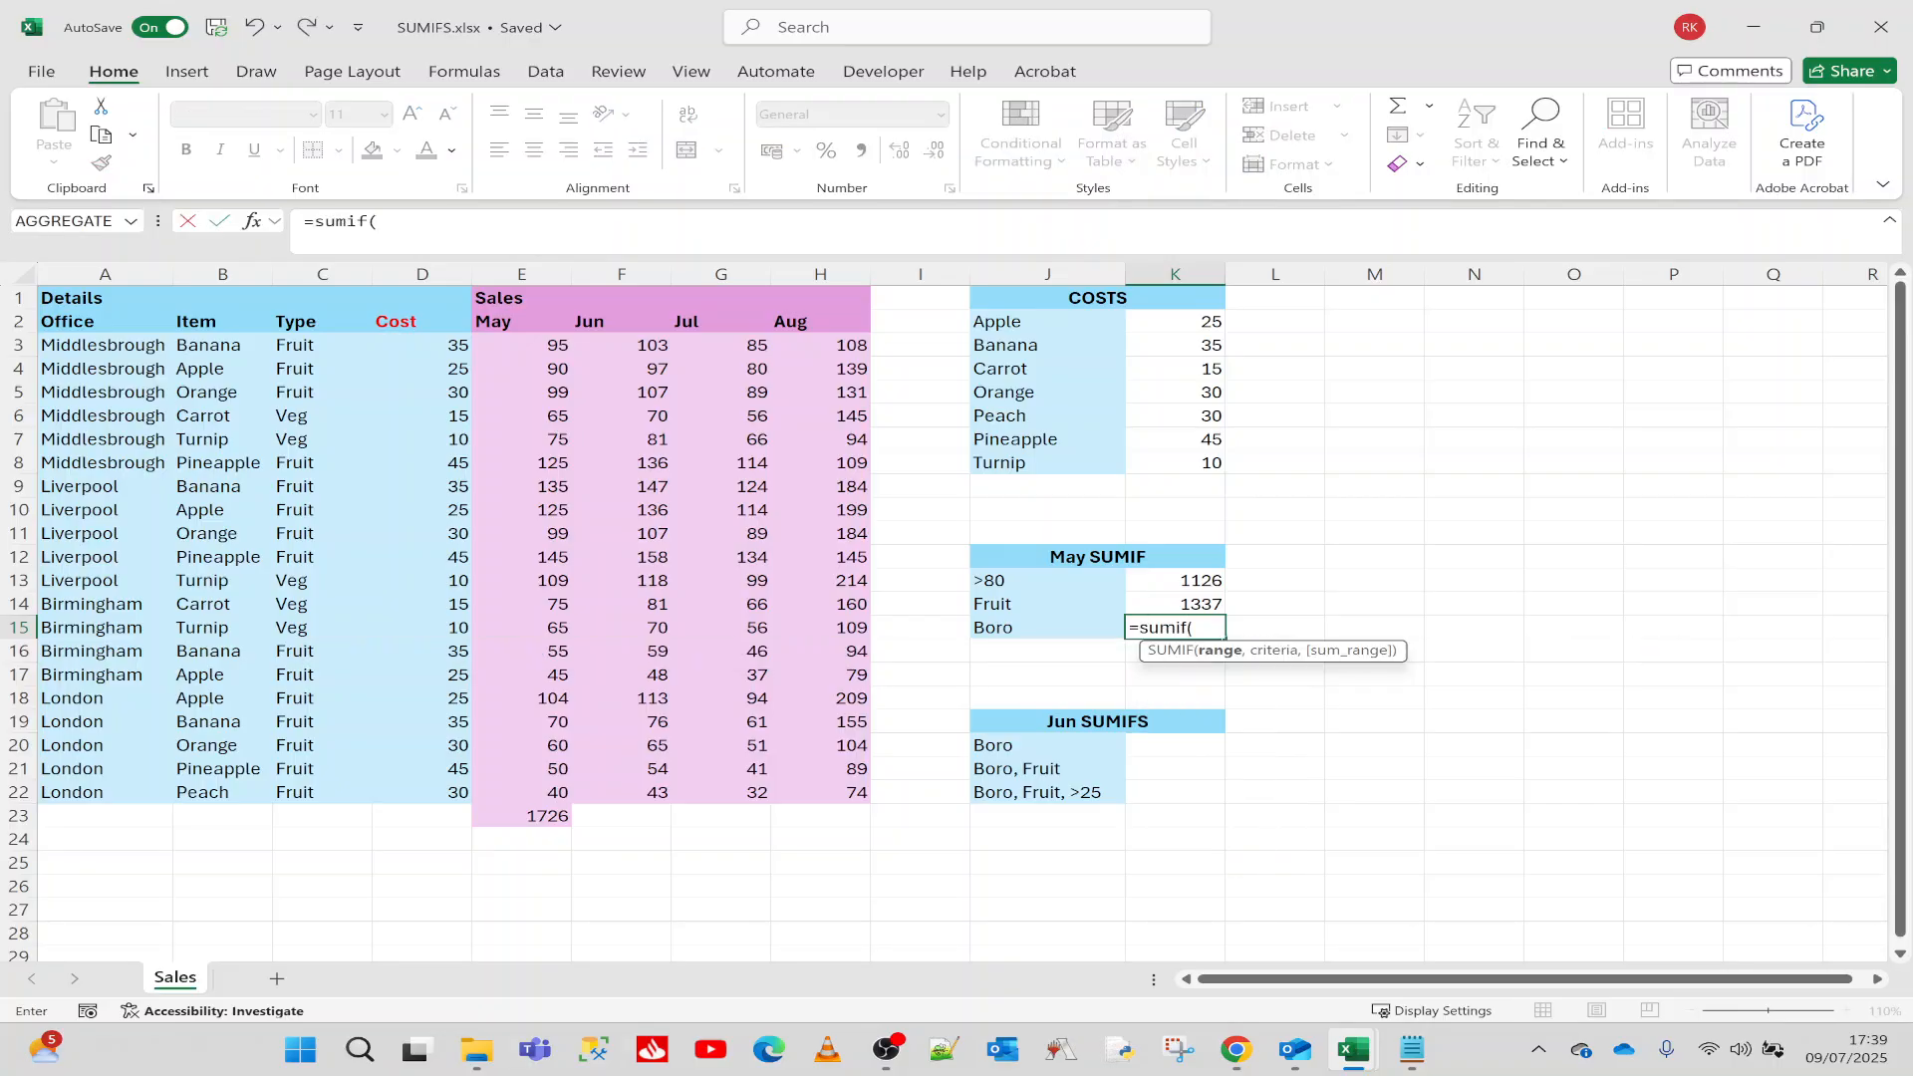
pyautogui.moveTo(139, 344); pyautogui.dragTo(130, 796)
pyautogui.write(',"Mi')
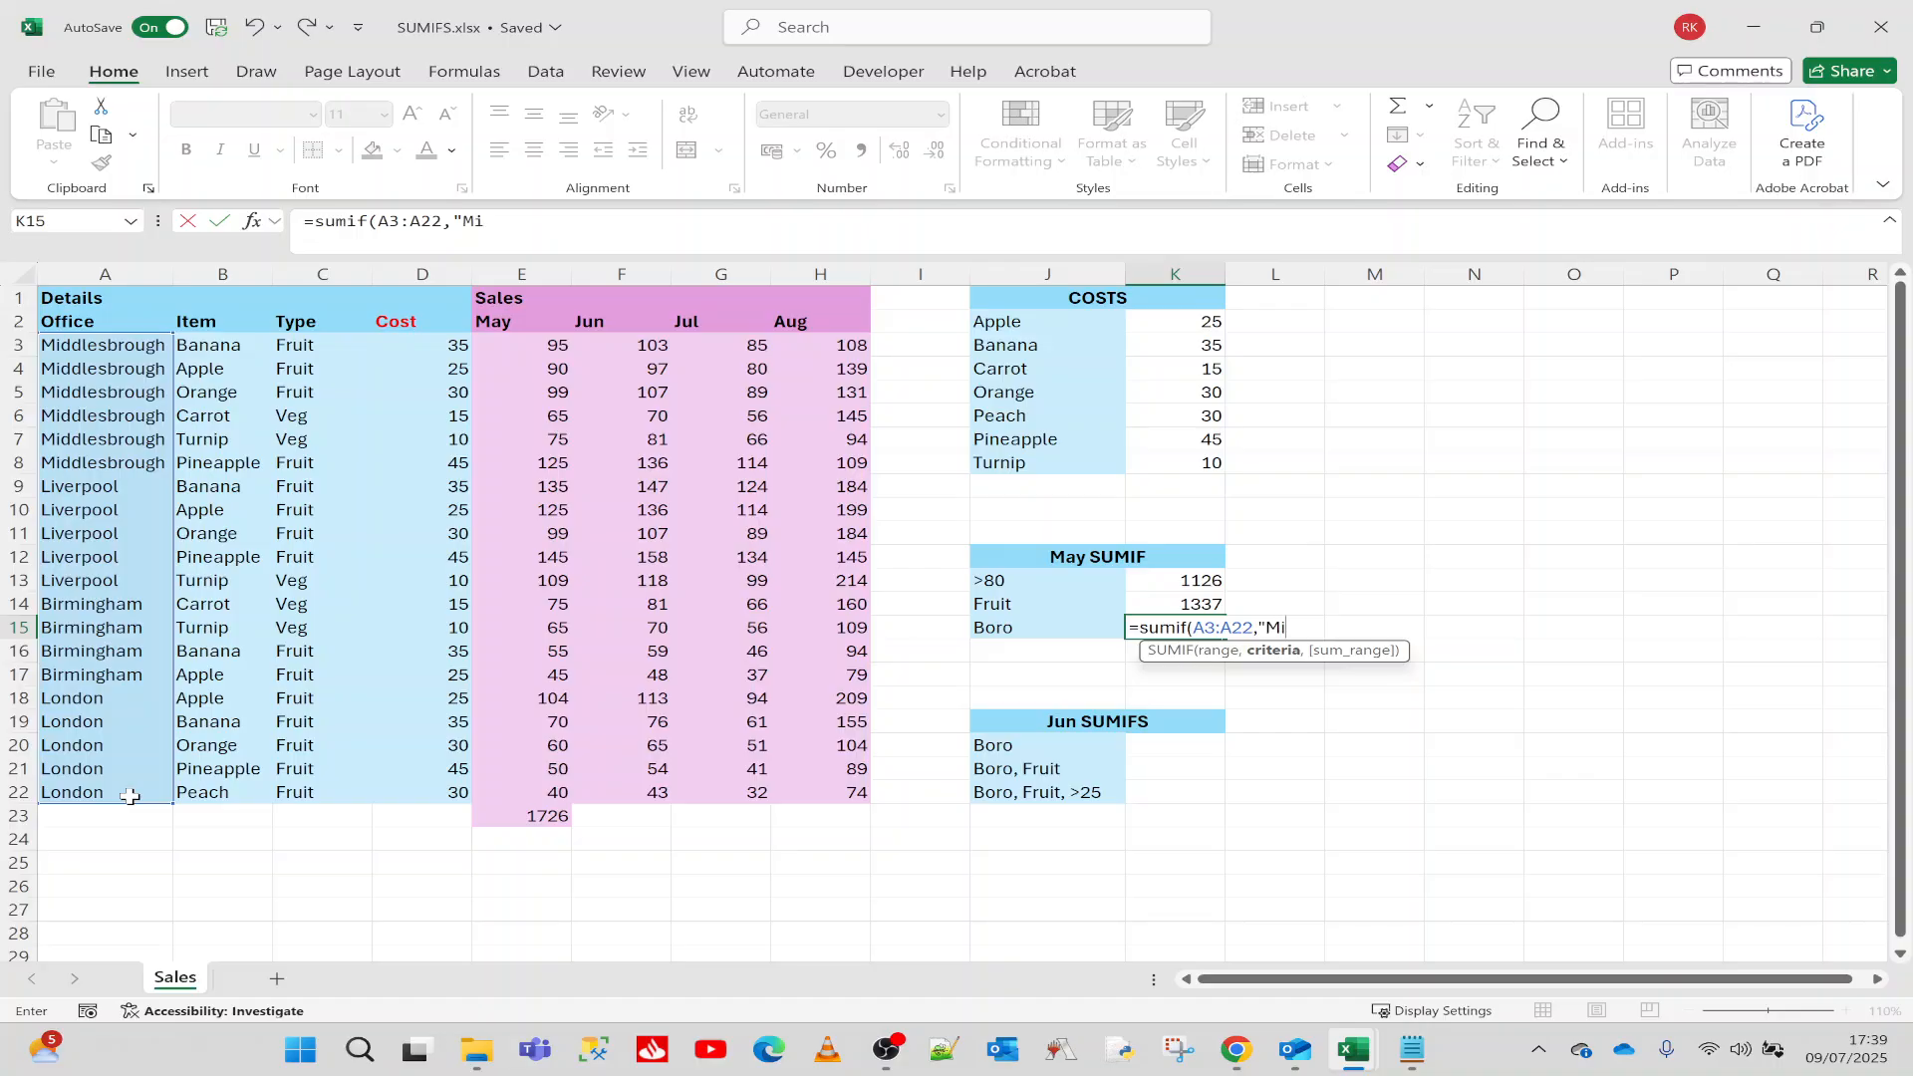
pyautogui.write('ddlesbrough",')
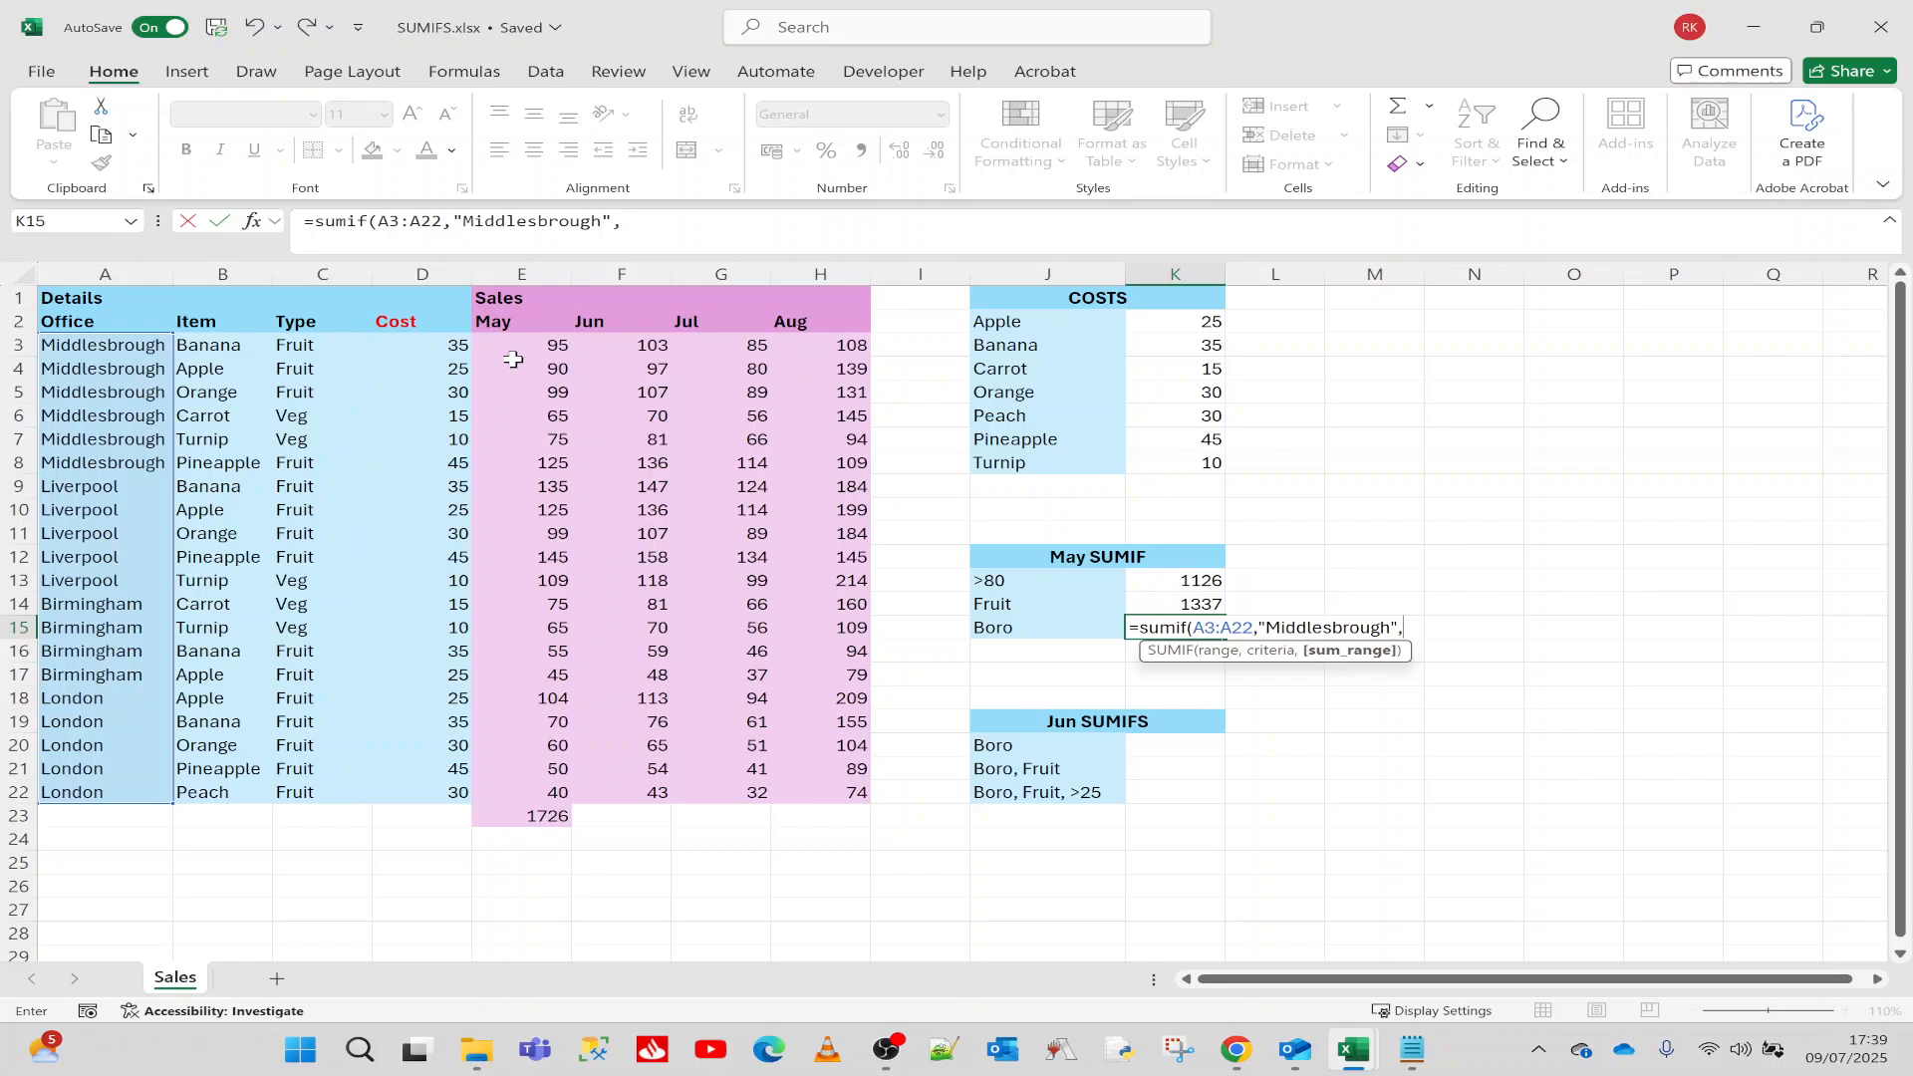
pyautogui.moveTo(503, 343); pyautogui.dragTo(502, 794)
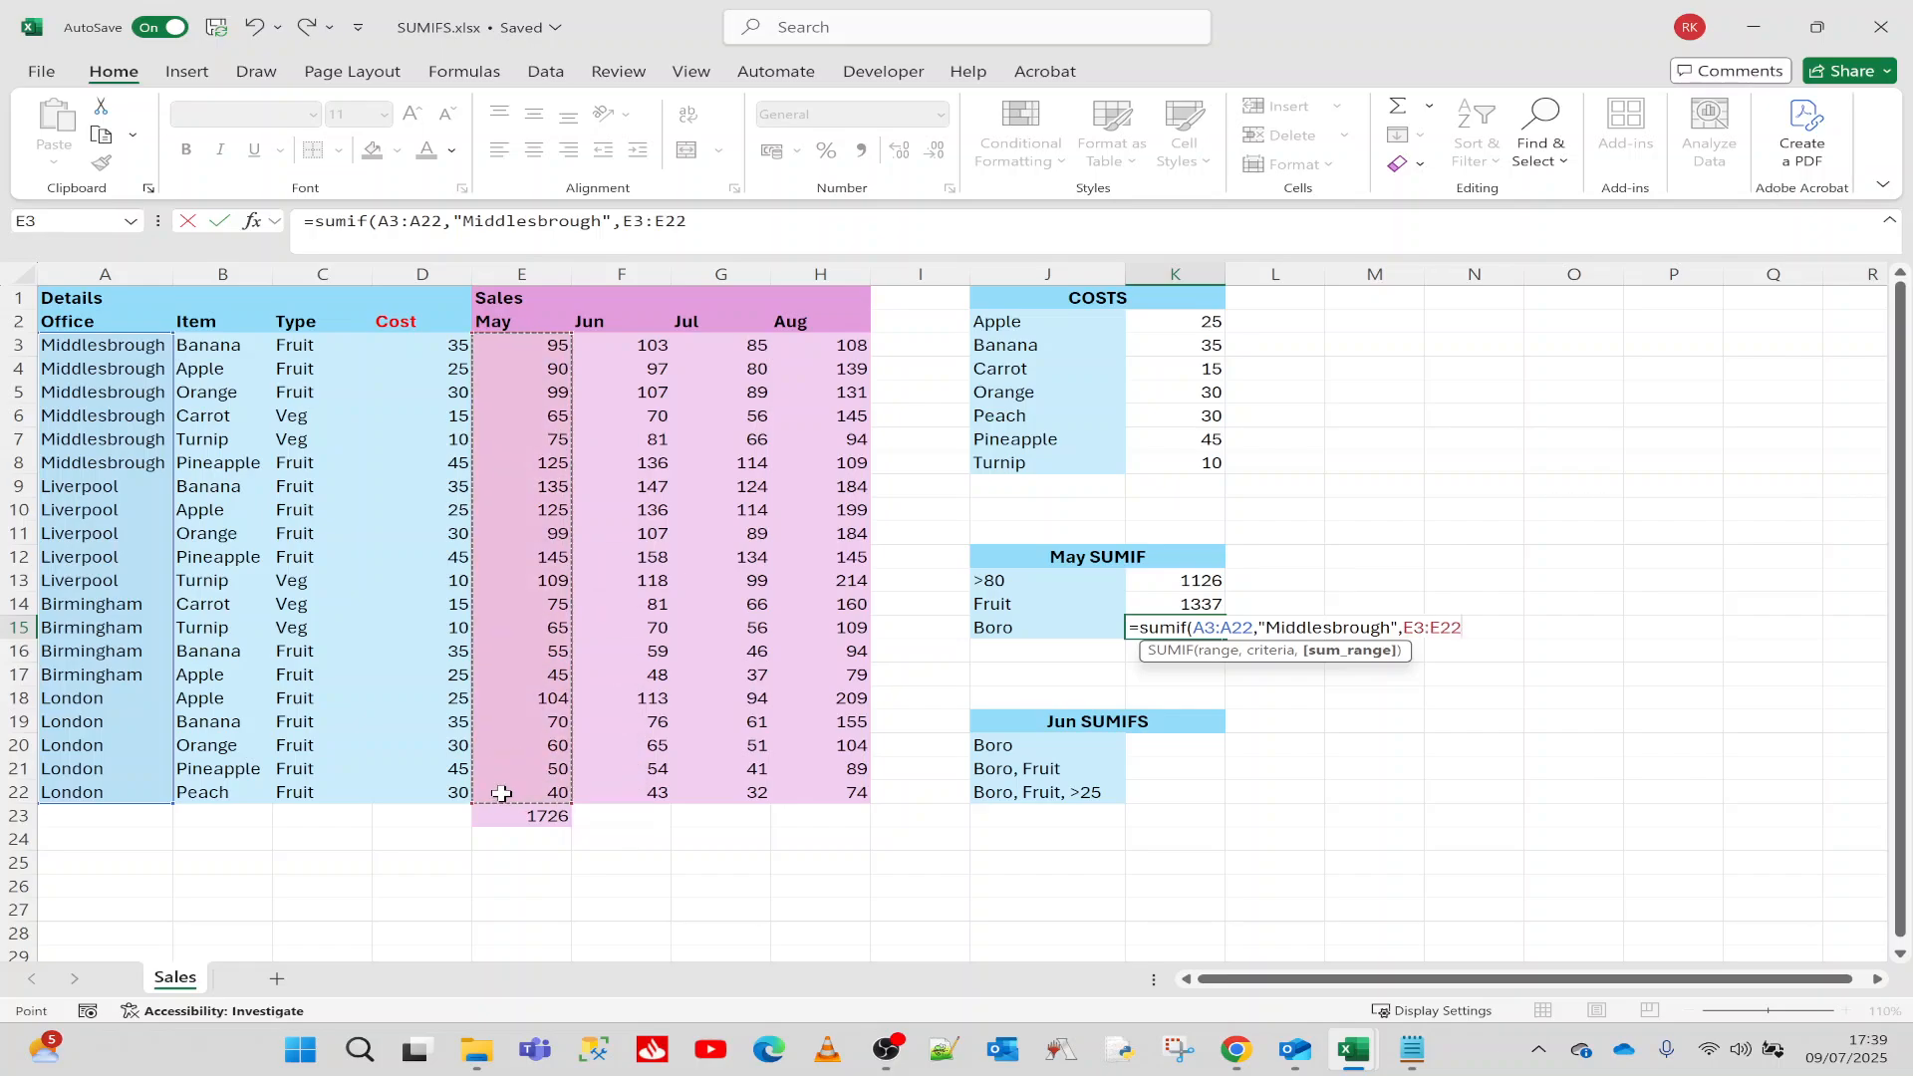
pyautogui.press('Return')
pyautogui.click(1199, 632)
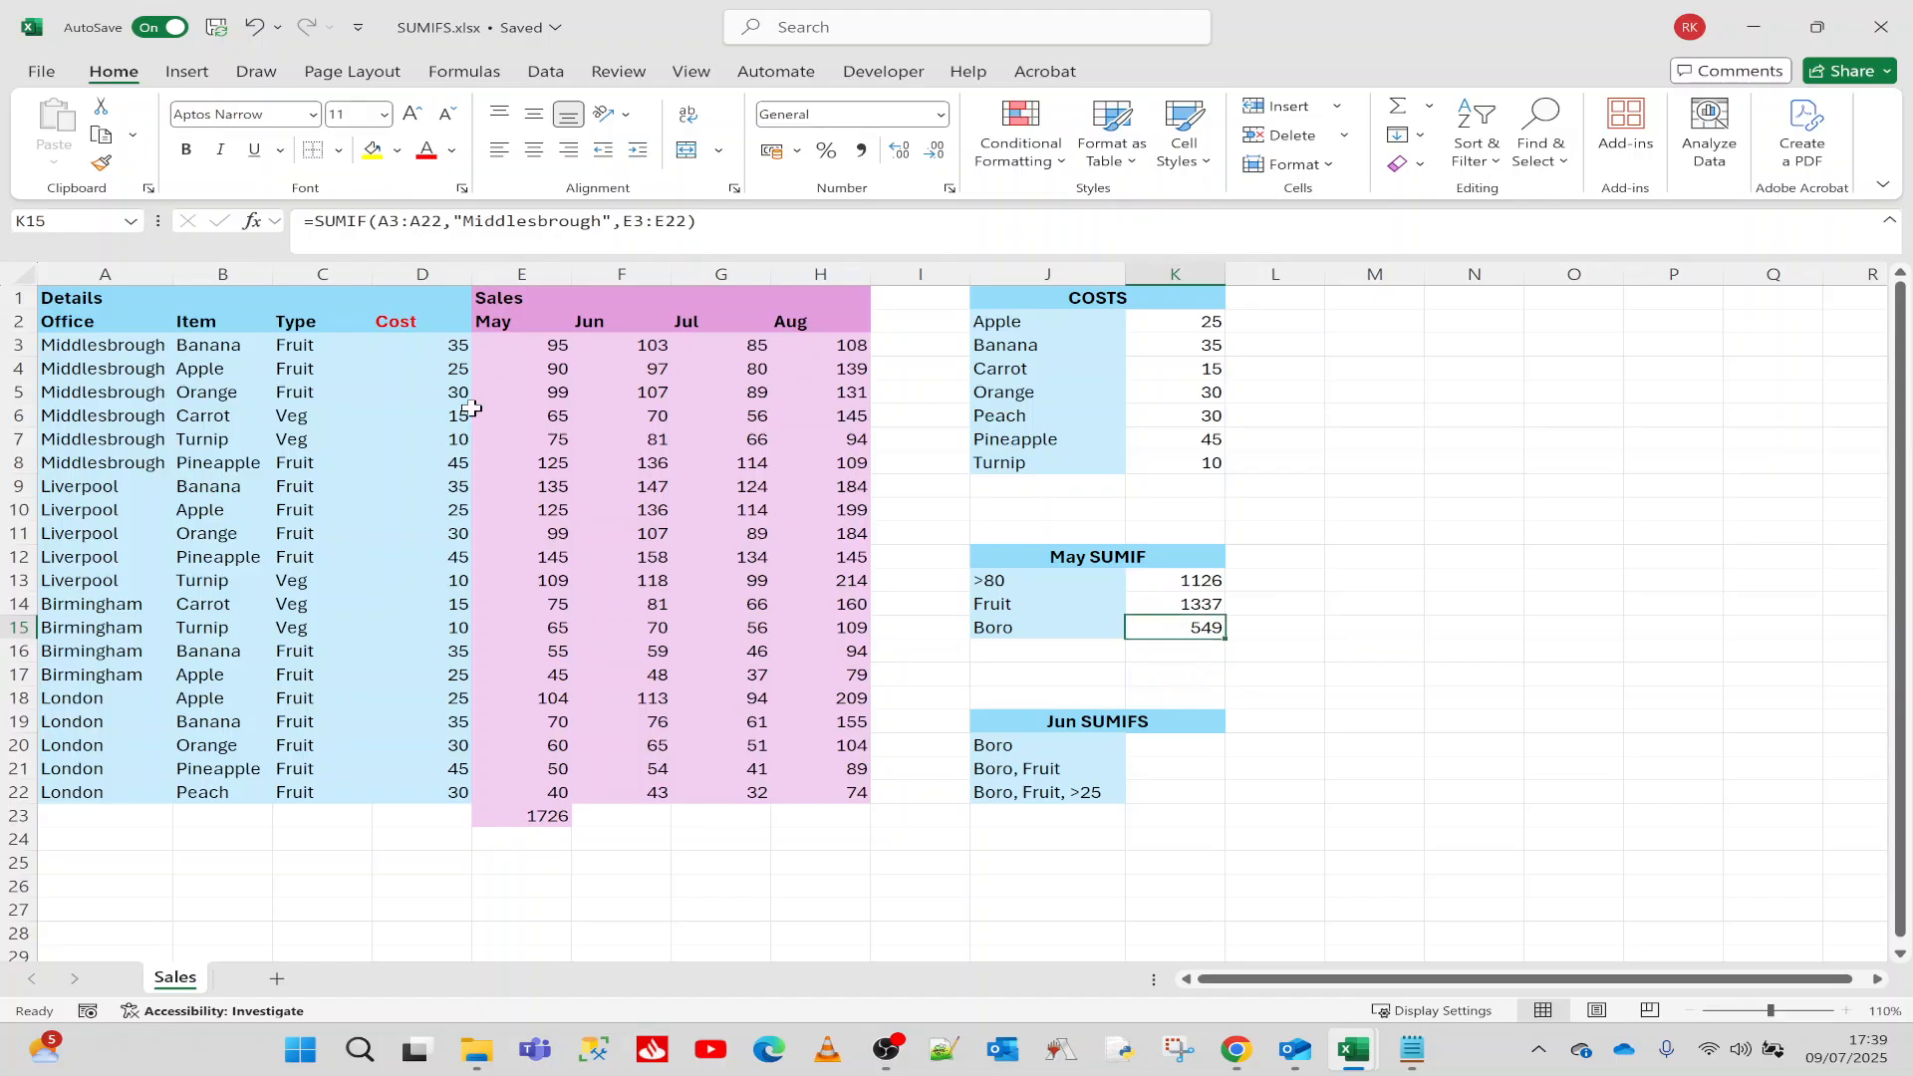
# Step: Check the Boro total against the sum of E3:E8 and compare the three May SUMIF formulas with the ranges they use
pyautogui.click(555, 354)
pyautogui.moveTo(555, 354); pyautogui.dragTo(549, 466)
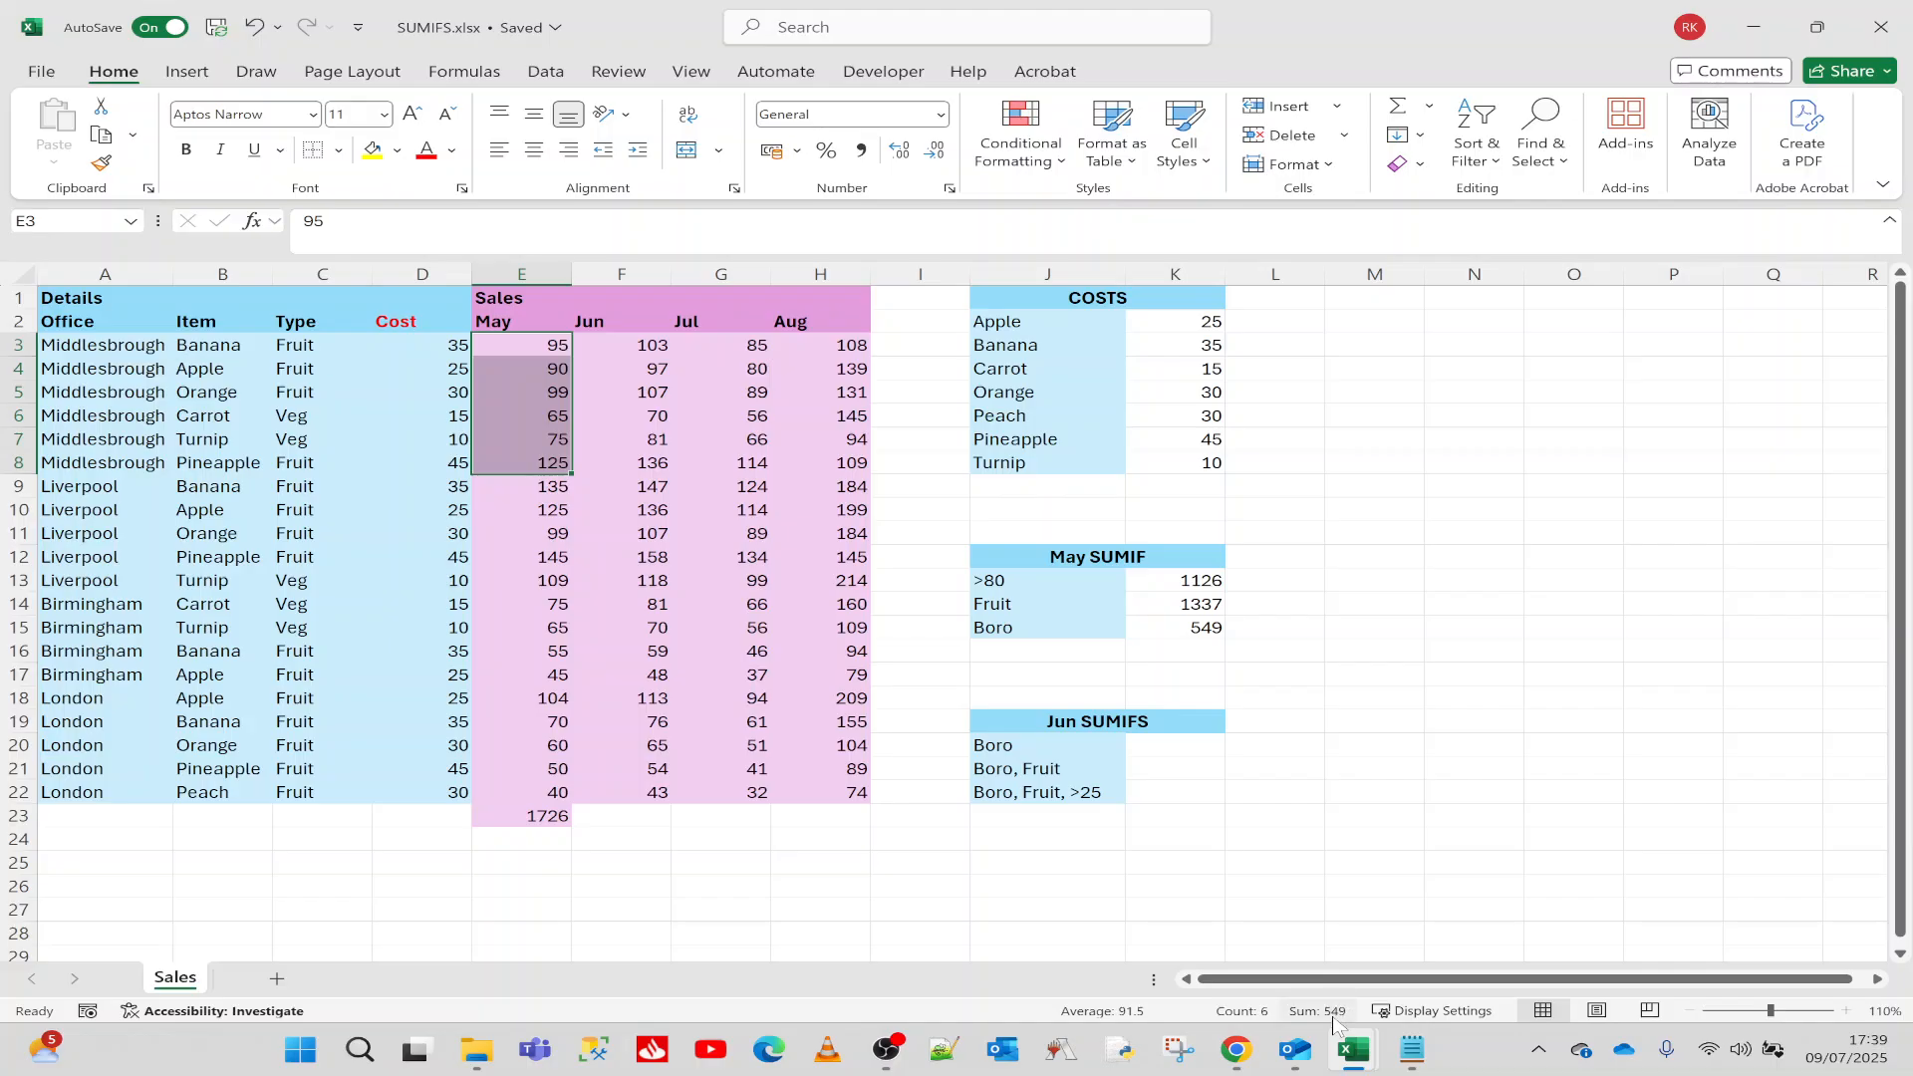
pyautogui.click(1137, 610)
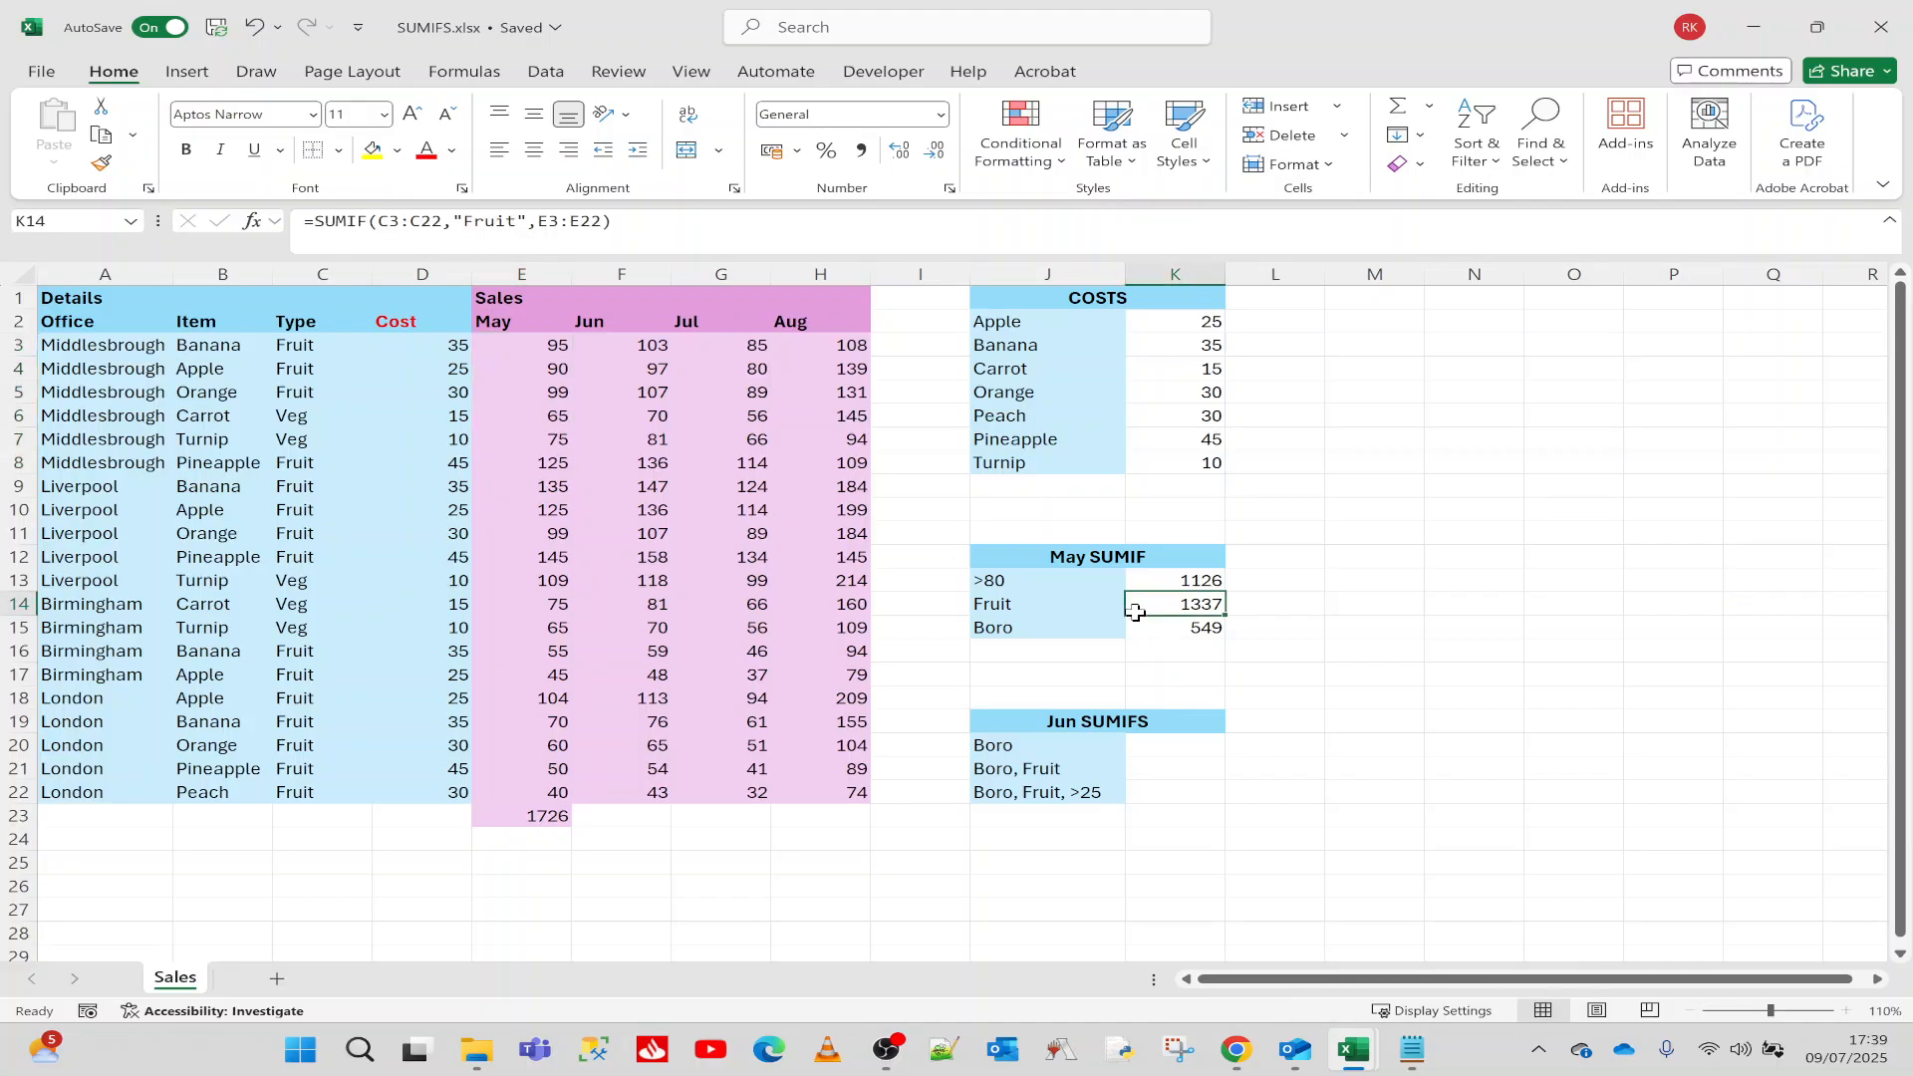
pyautogui.click(1150, 576)
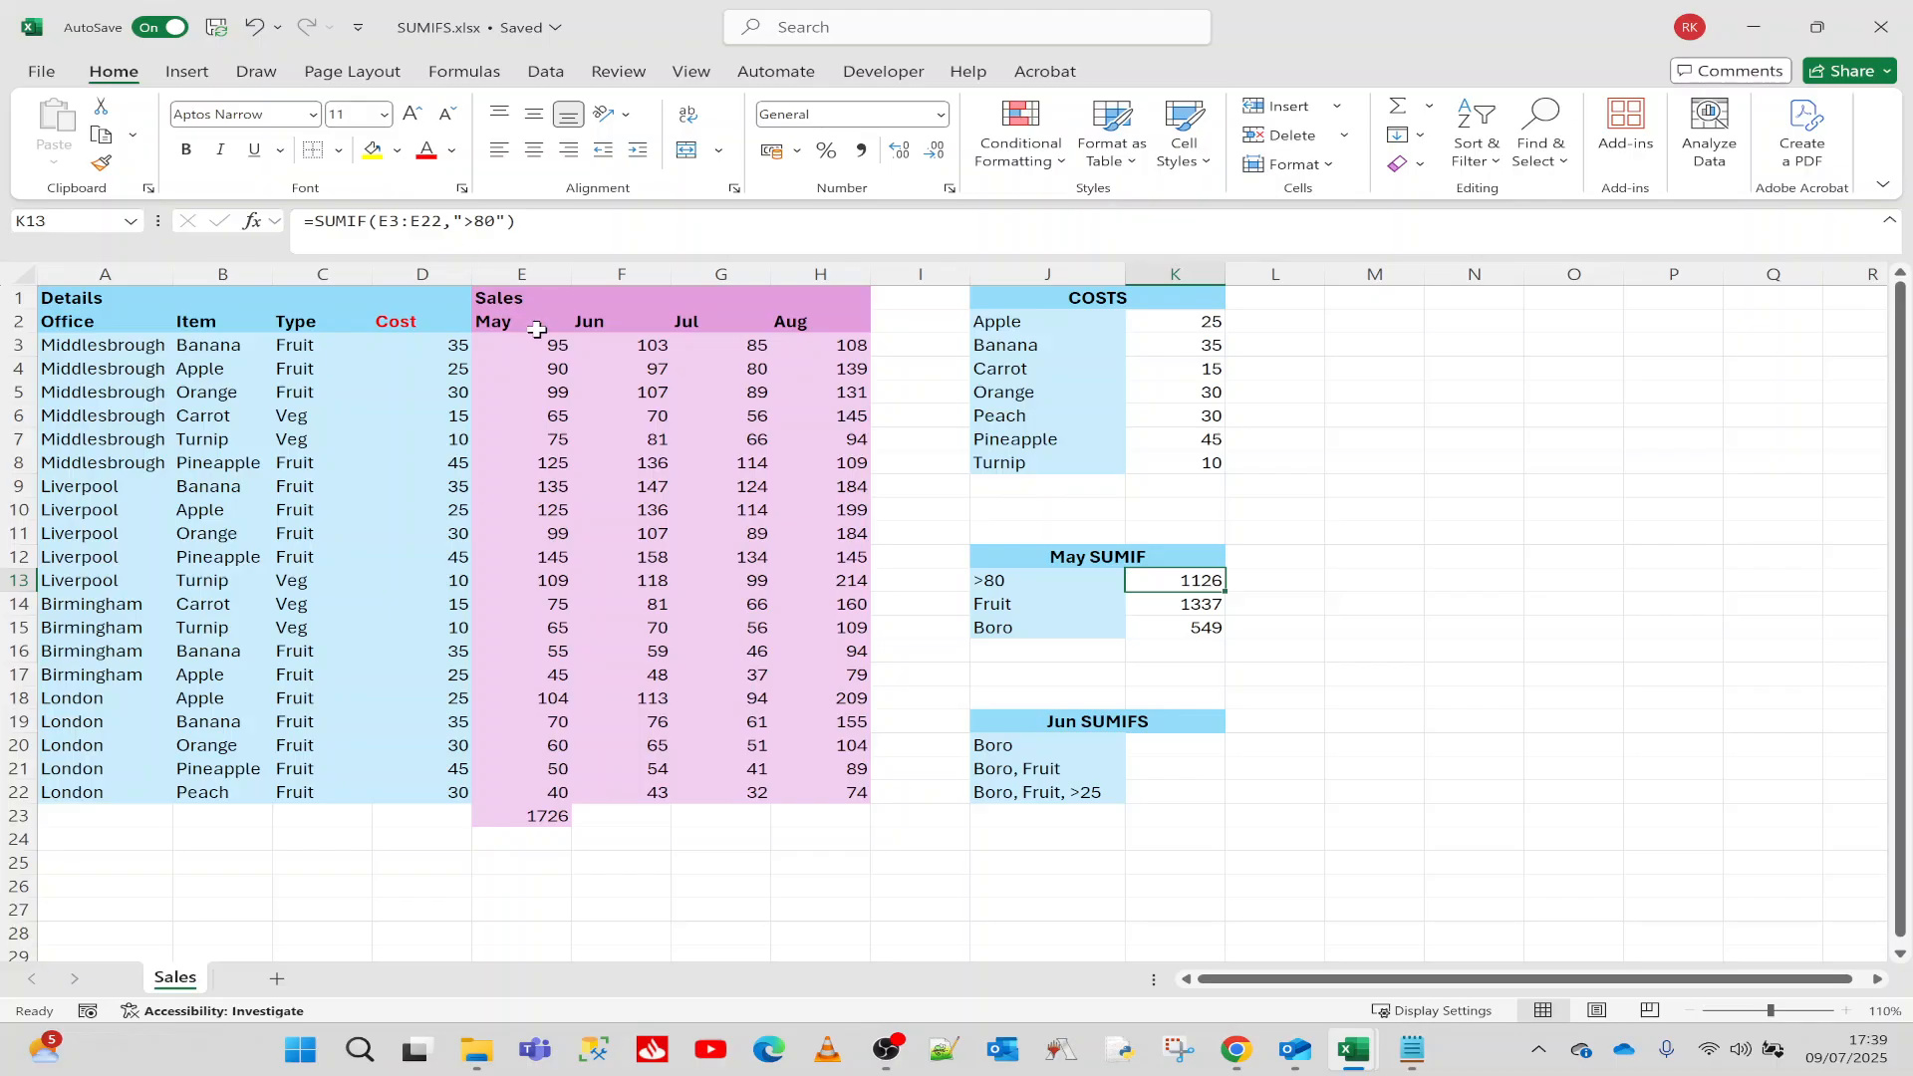
pyautogui.moveTo(553, 345); pyautogui.dragTo(549, 797)
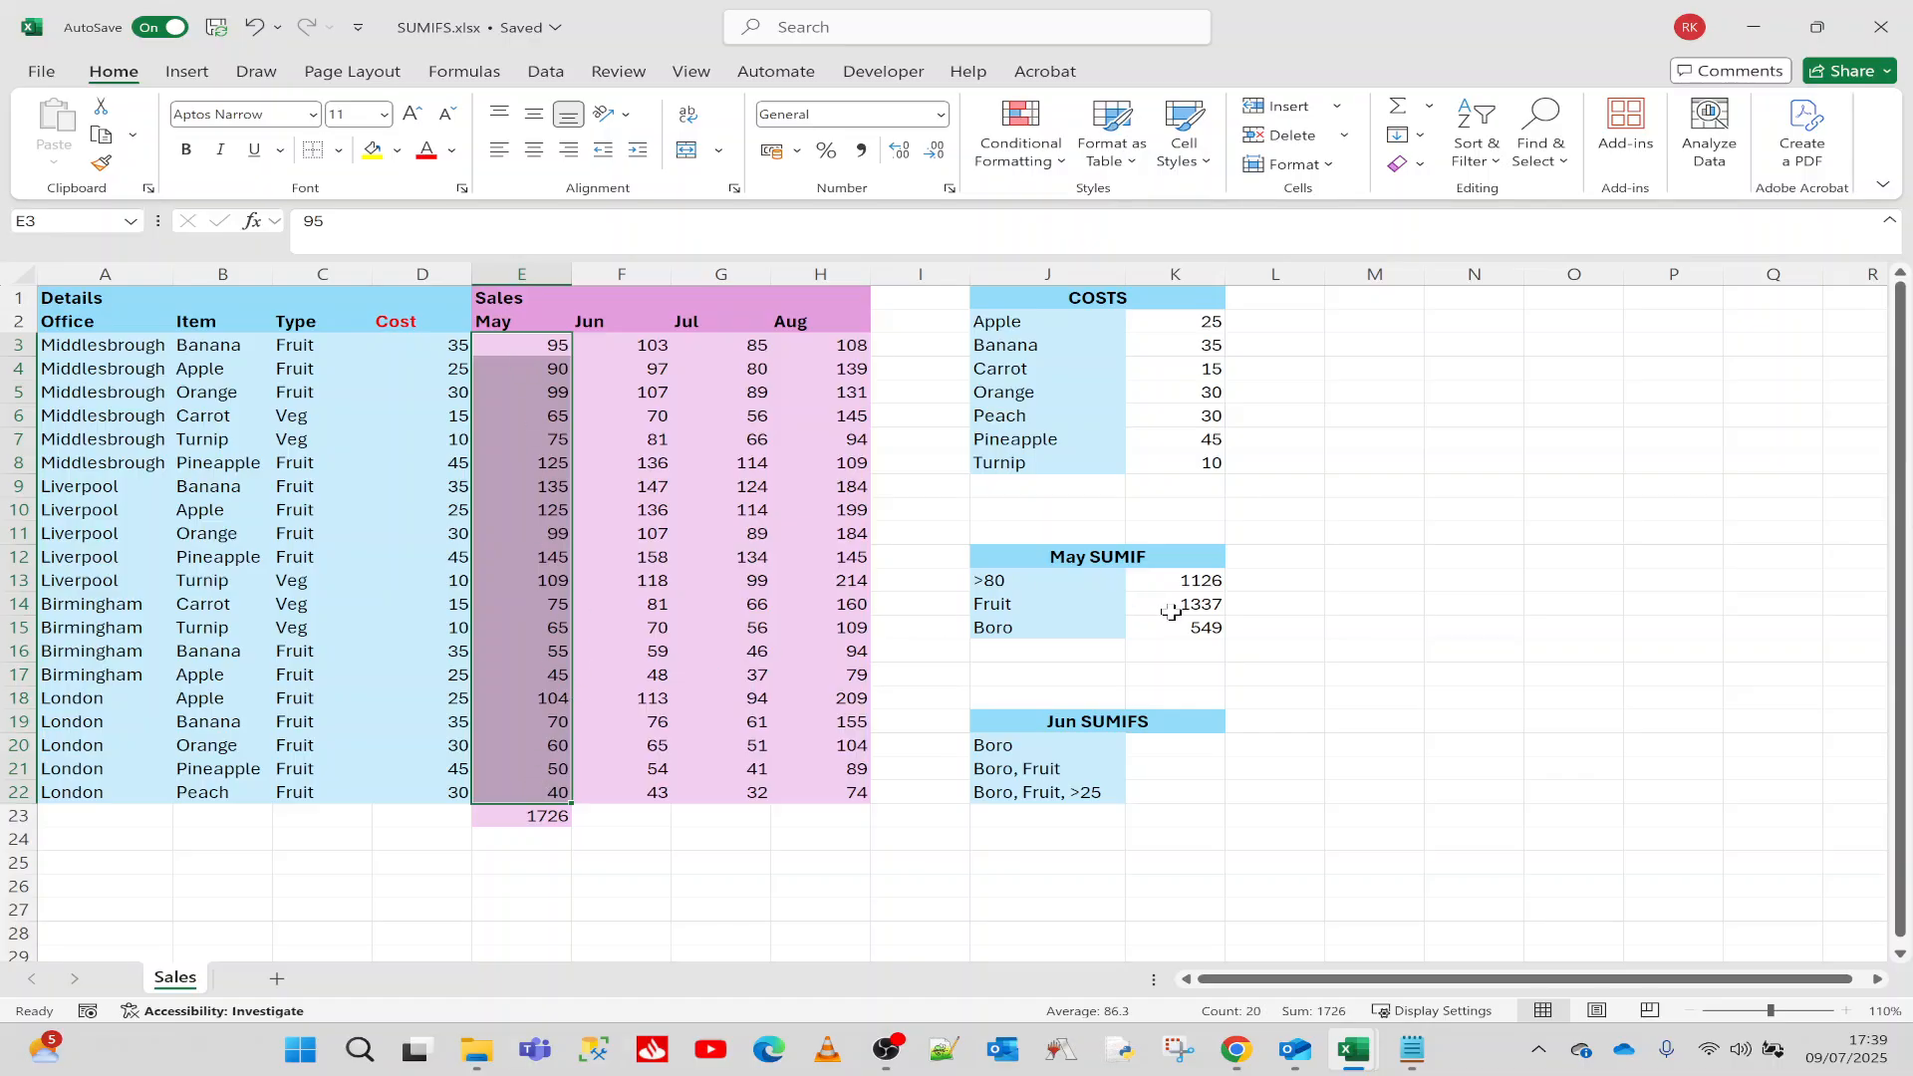
pyautogui.click(1176, 608)
pyautogui.click(1183, 631)
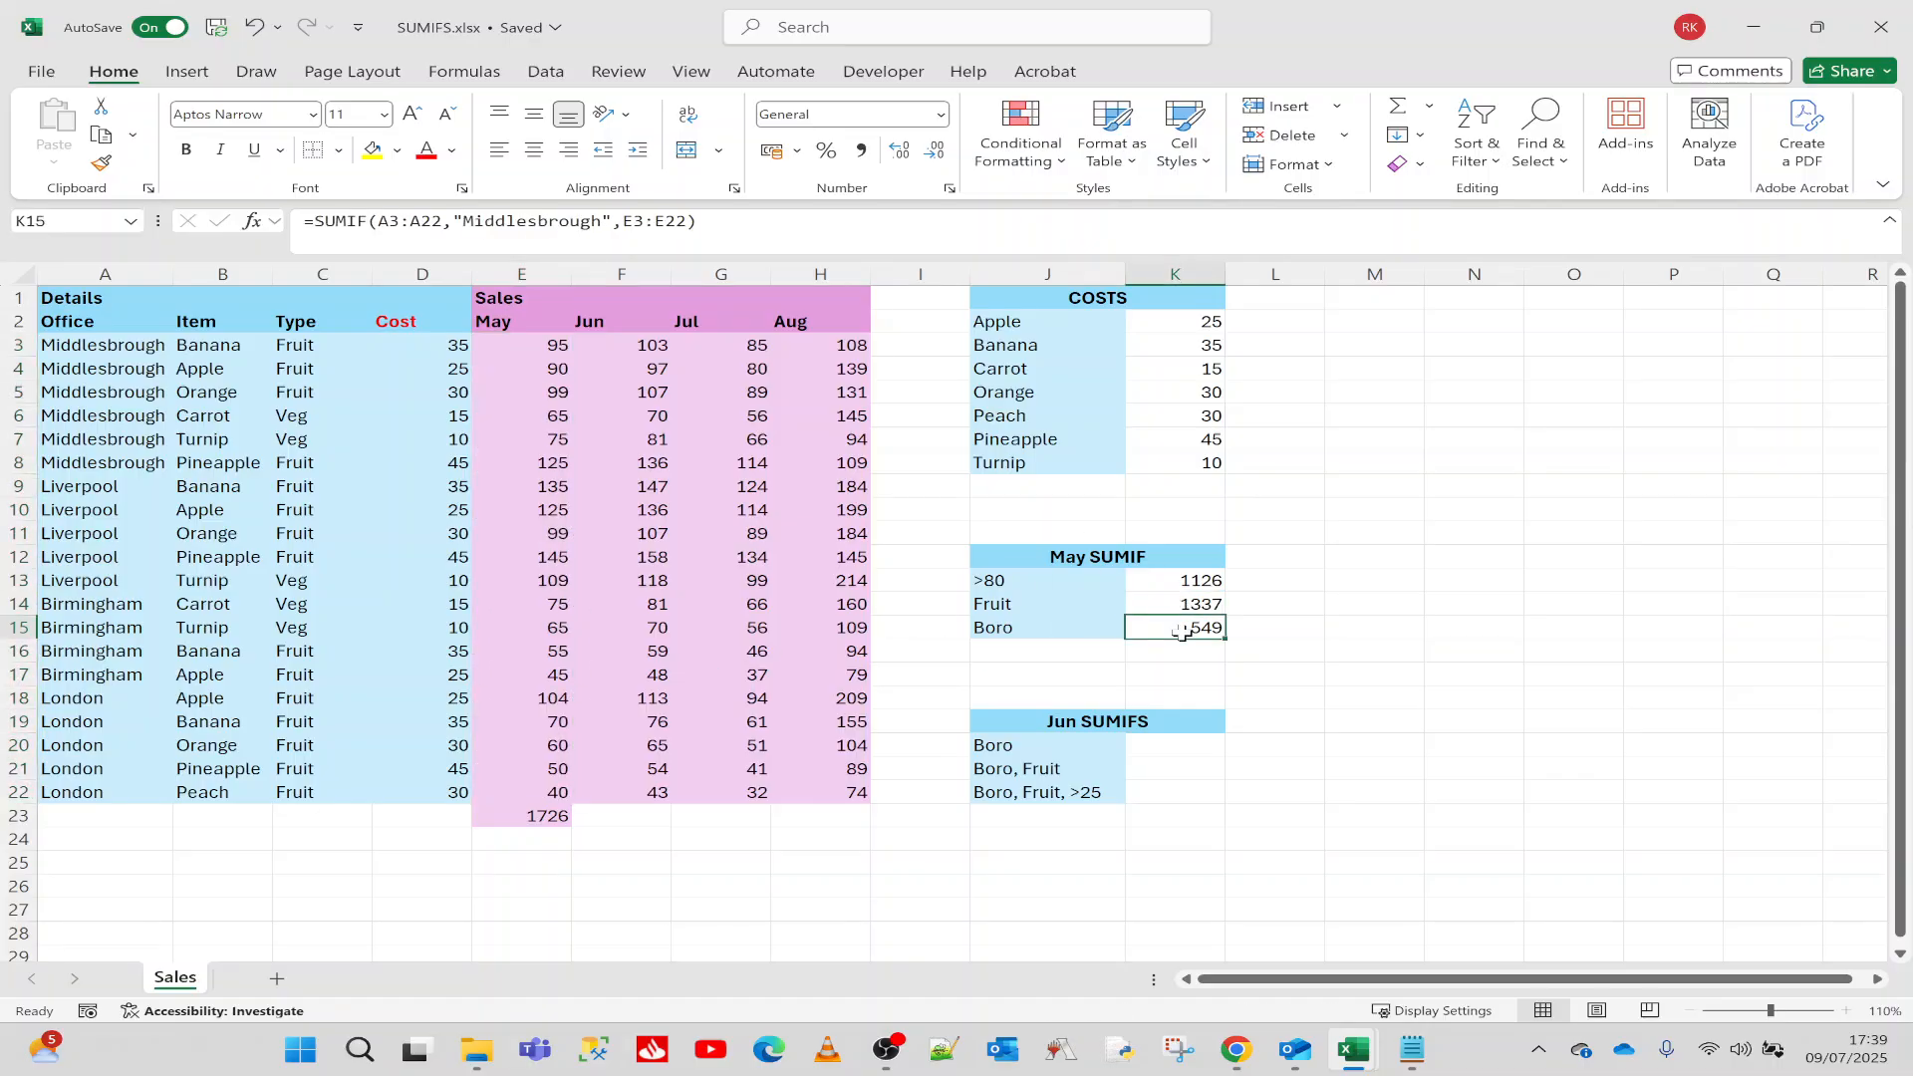
pyautogui.click(1036, 603)
pyautogui.click(1033, 631)
pyautogui.click(1183, 605)
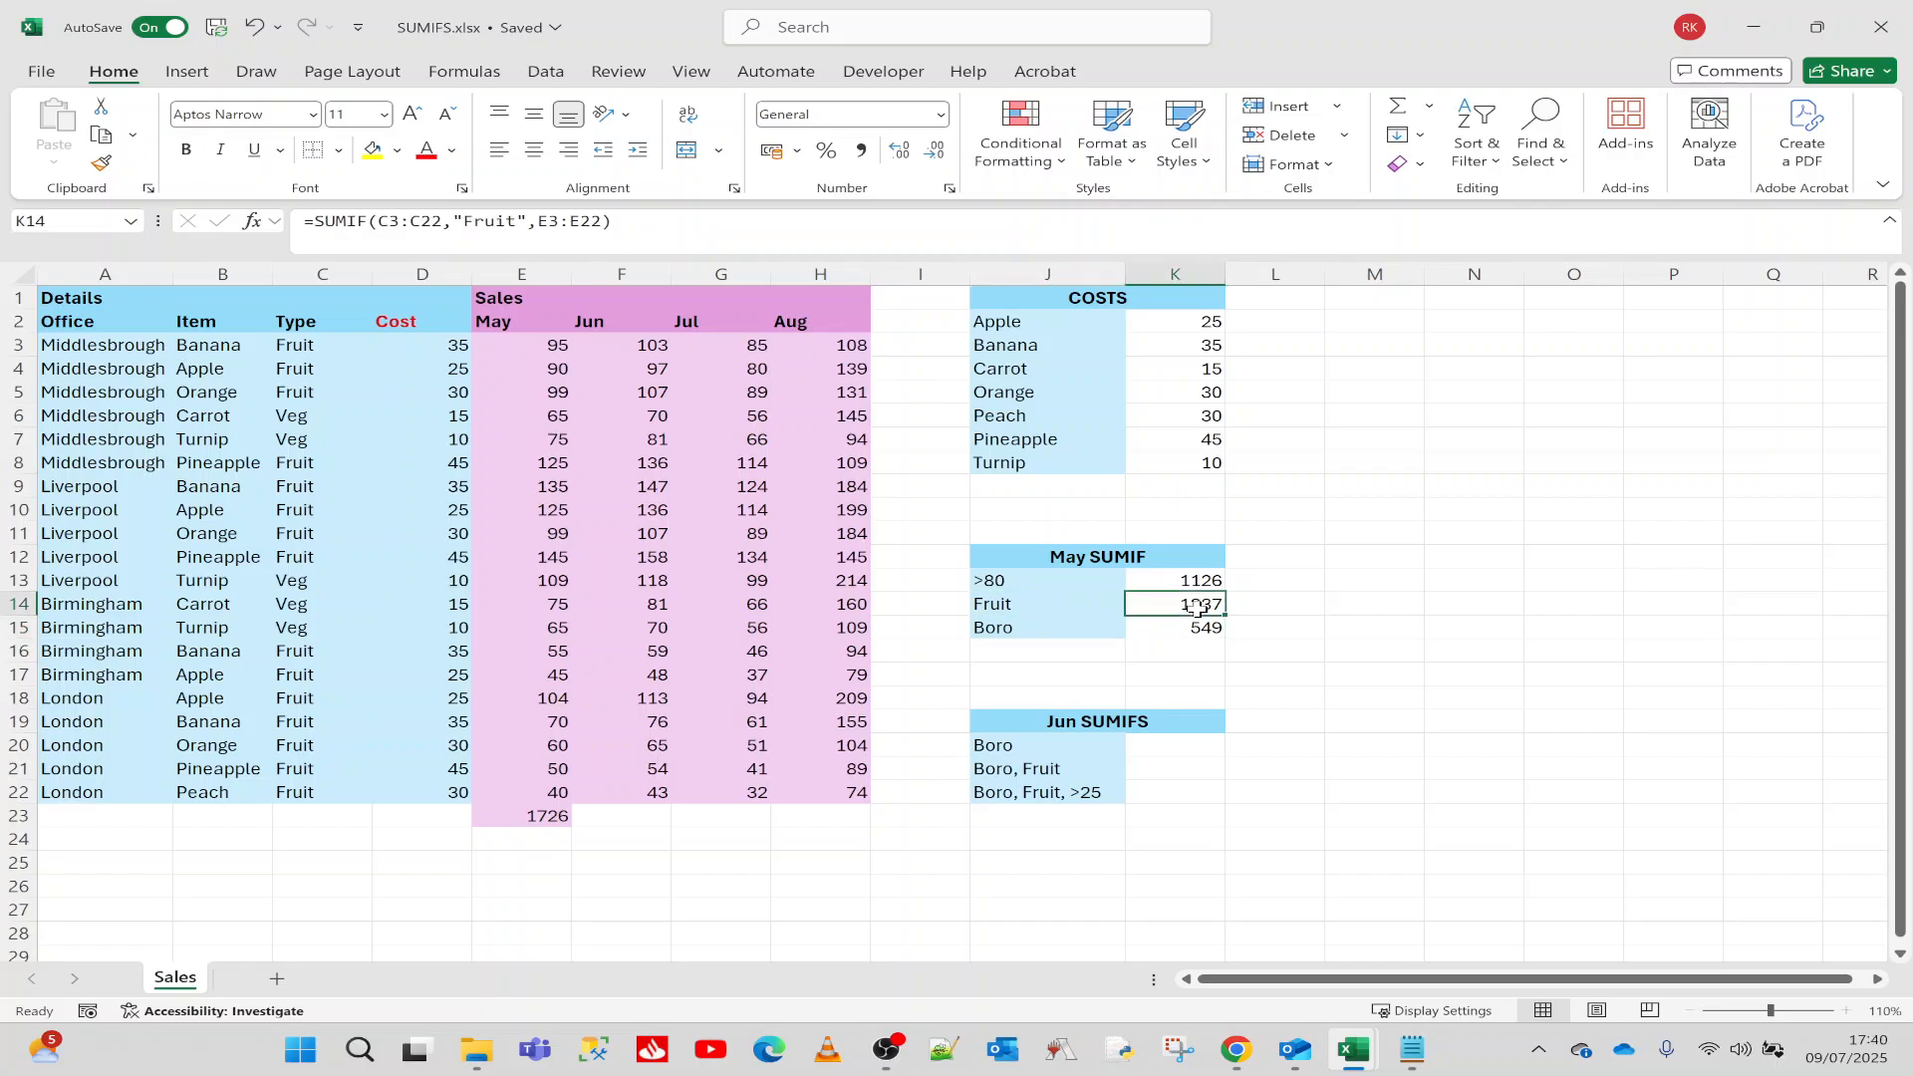
pyautogui.click(1175, 635)
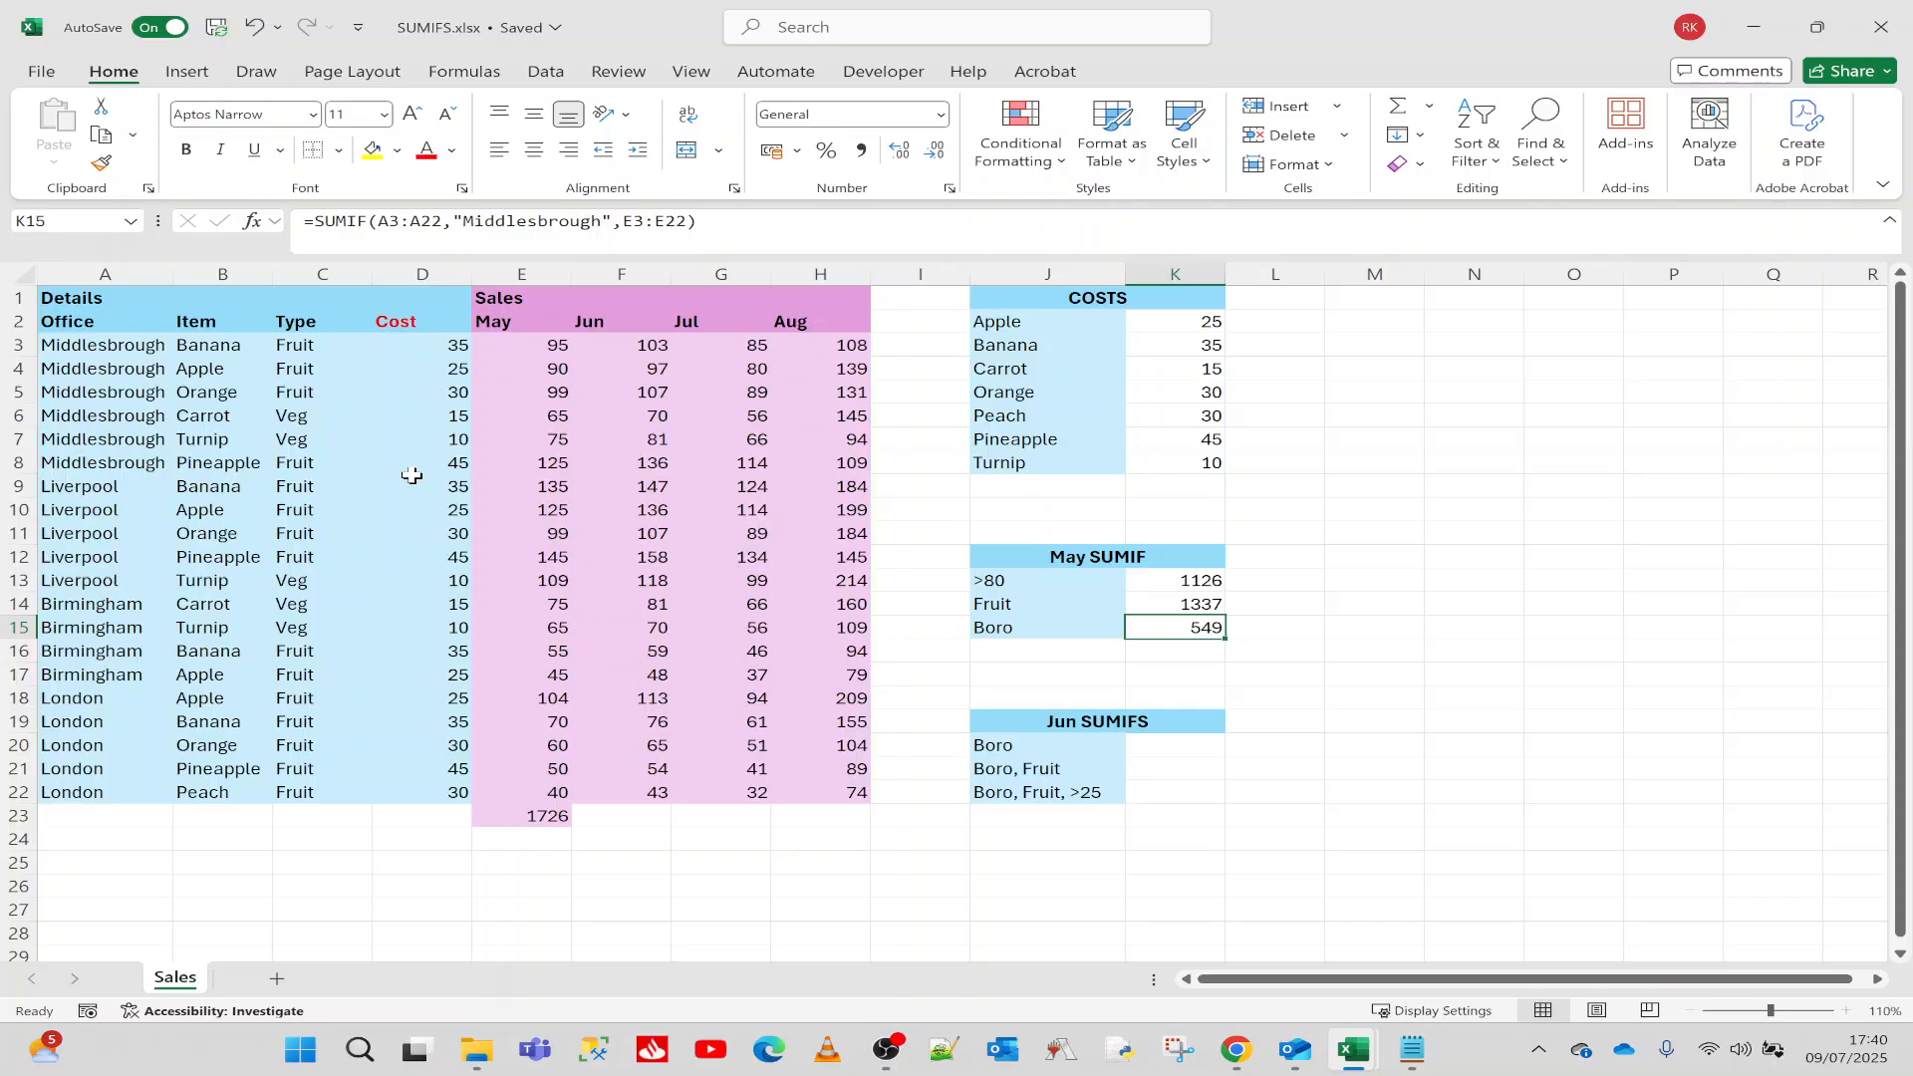
# Step: Review the Type range C3:C22 and the May sales range E3:E22 used by the fruit SUMIF
pyautogui.moveTo(308, 357); pyautogui.dragTo(320, 795)
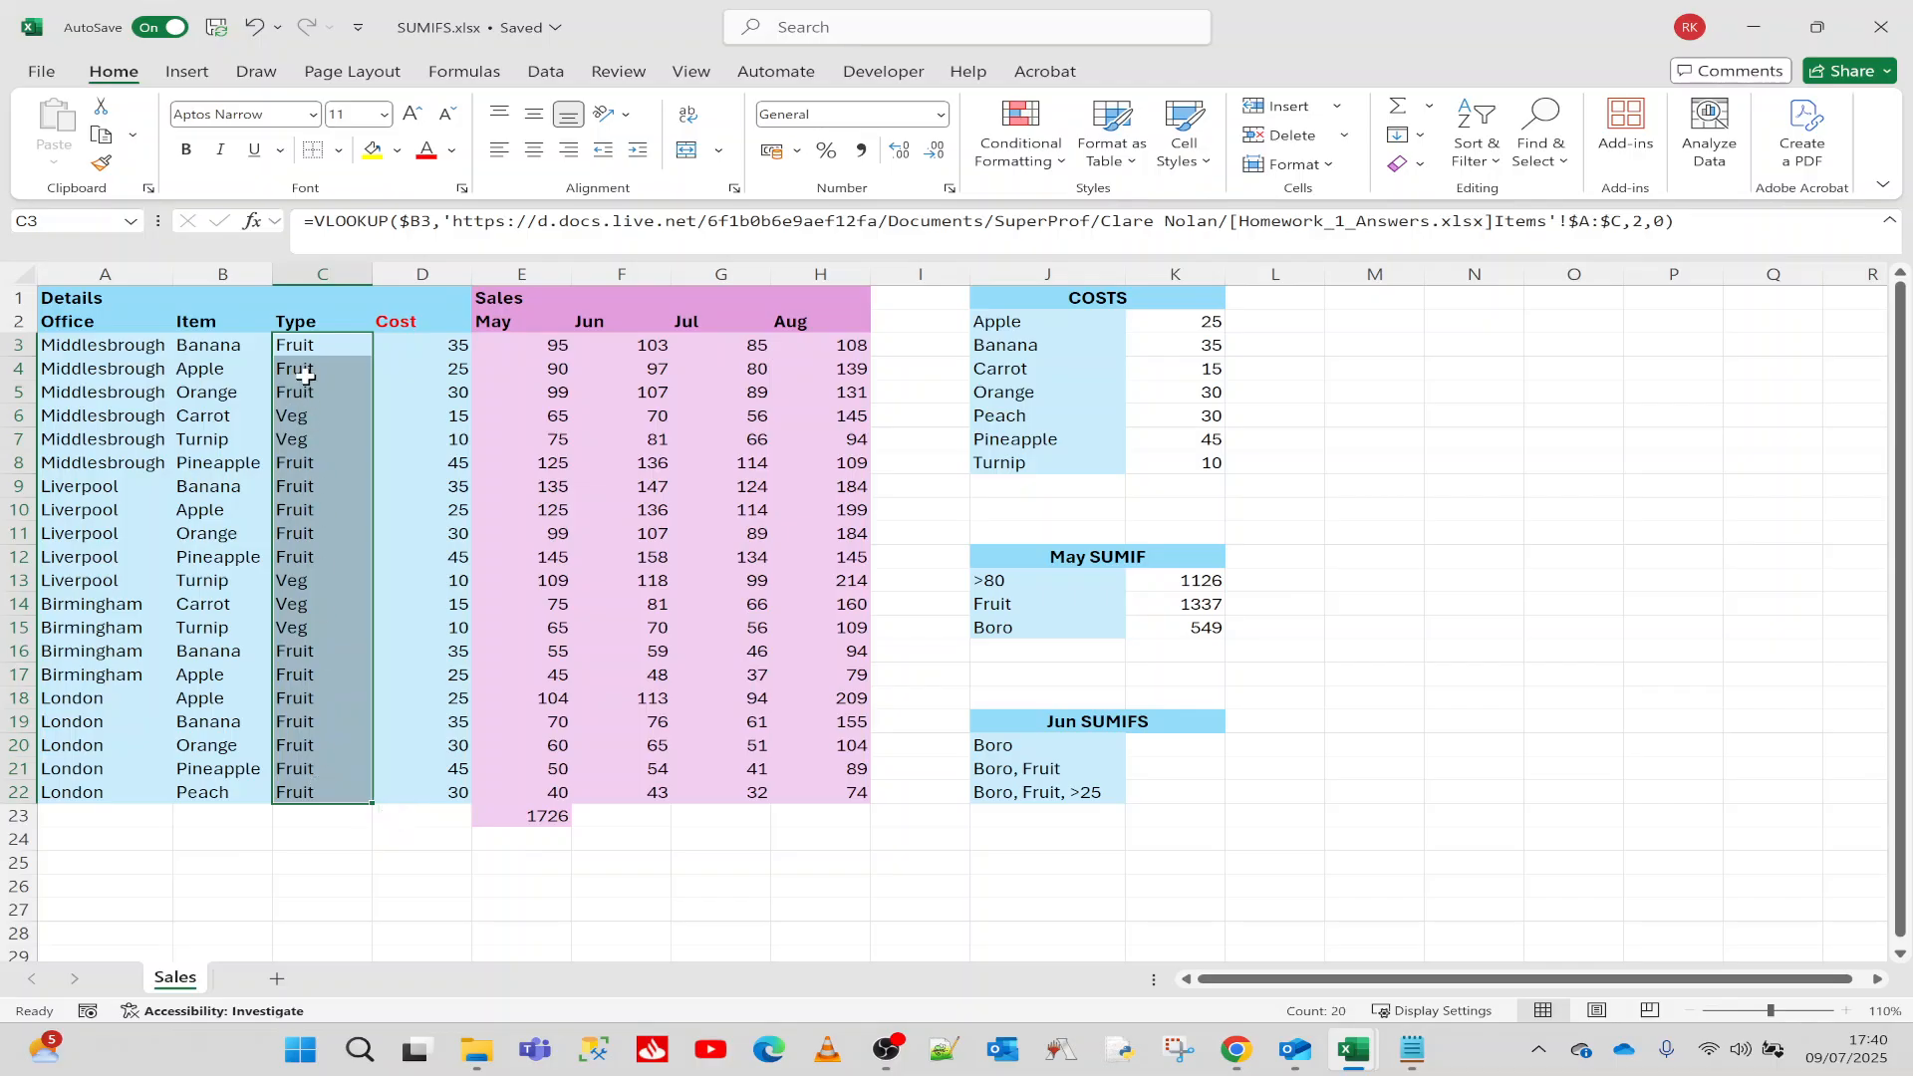
pyautogui.moveTo(534, 344); pyautogui.dragTo(539, 796)
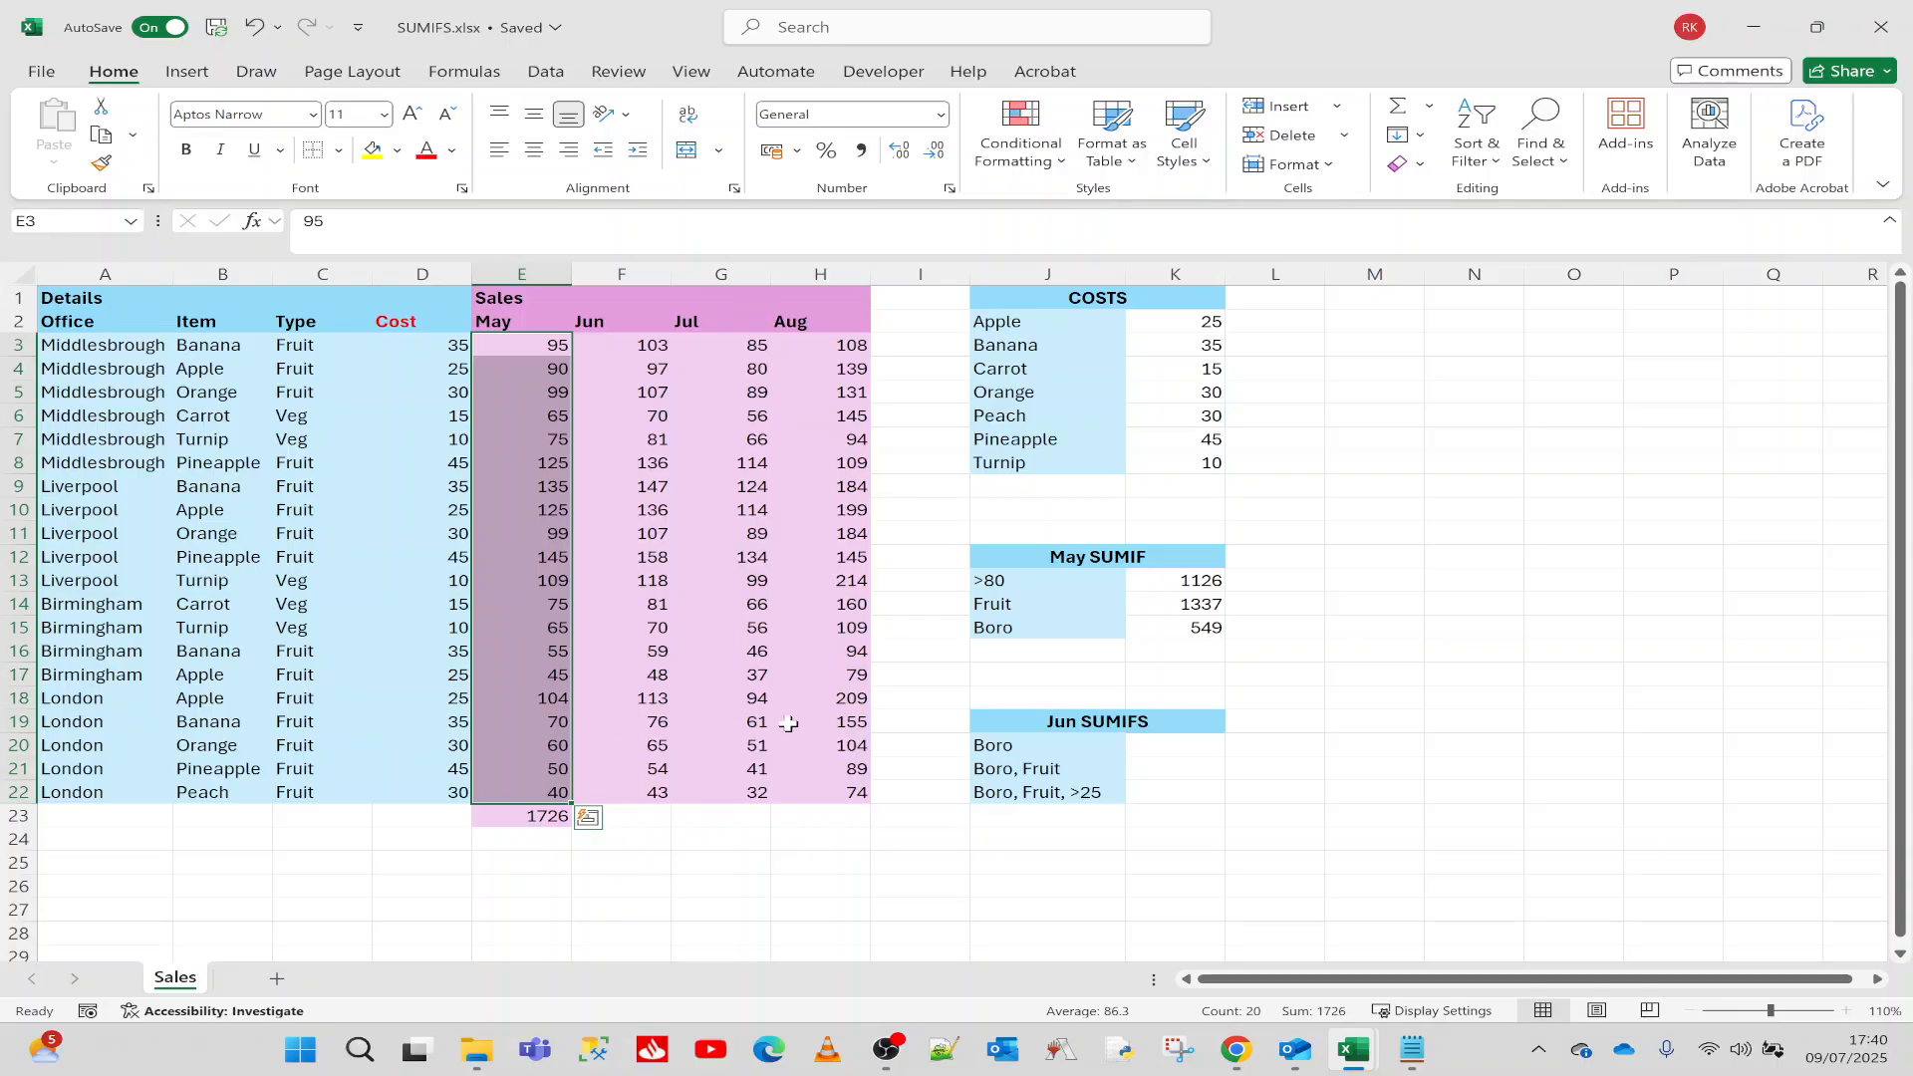
pyautogui.click(1027, 669)
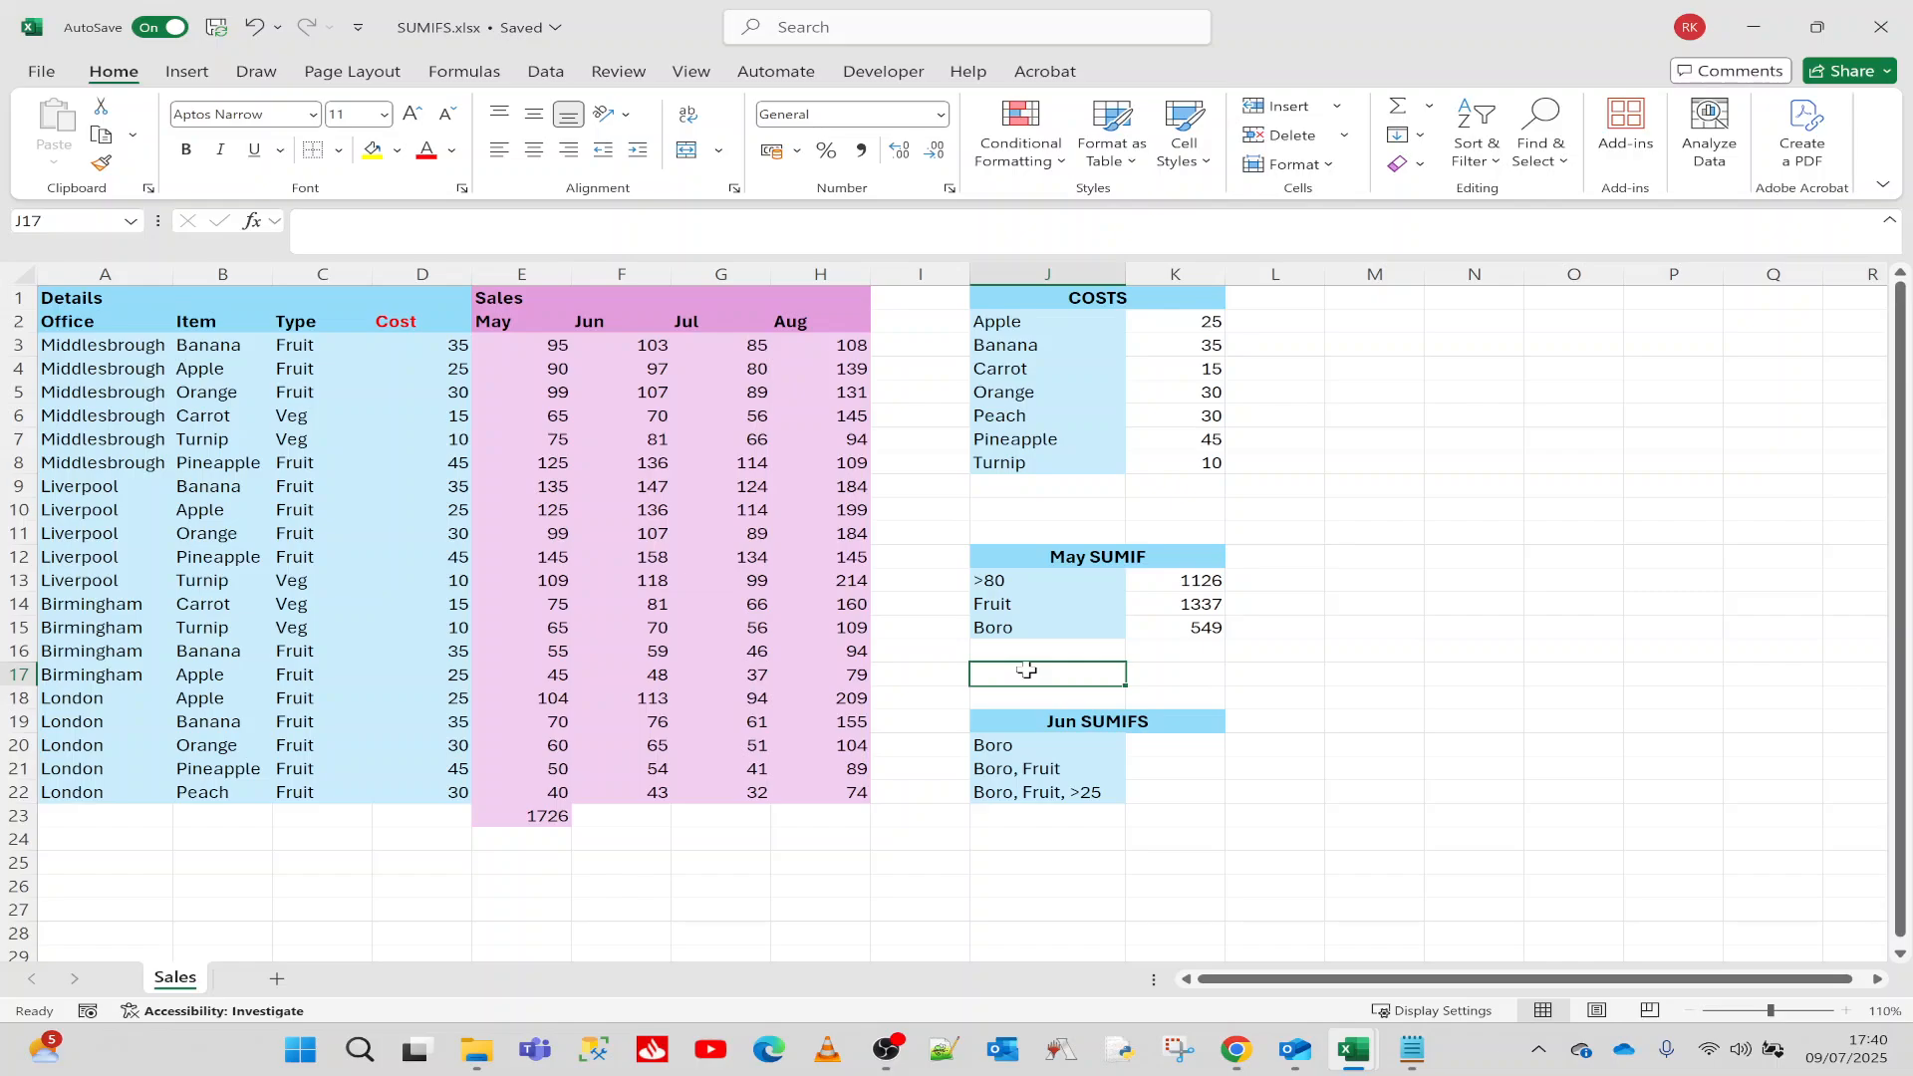
# Step: In K20, add up the Boro office's sales with =SUMIFS(E3:E22,A3:A22,"Middlesbrough")
pyautogui.click(1152, 749)
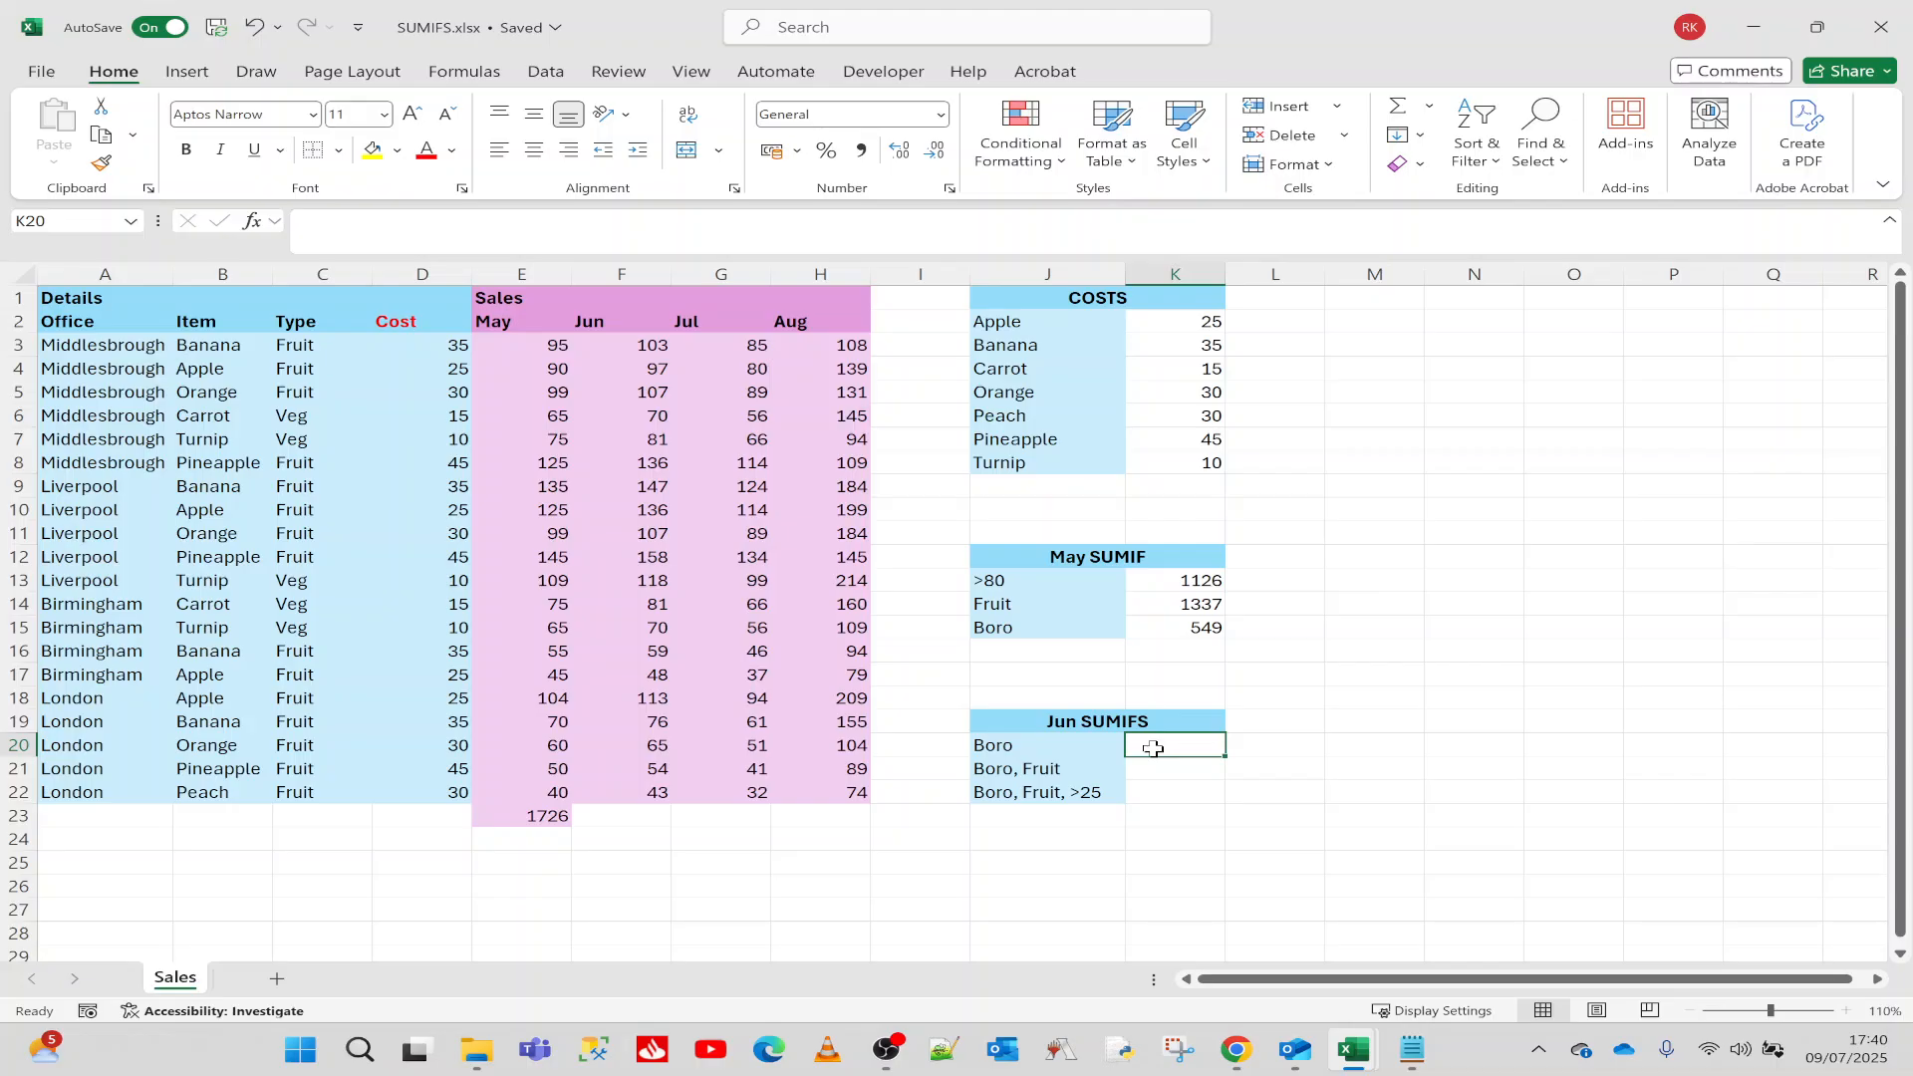
pyautogui.write('=sumifs(')
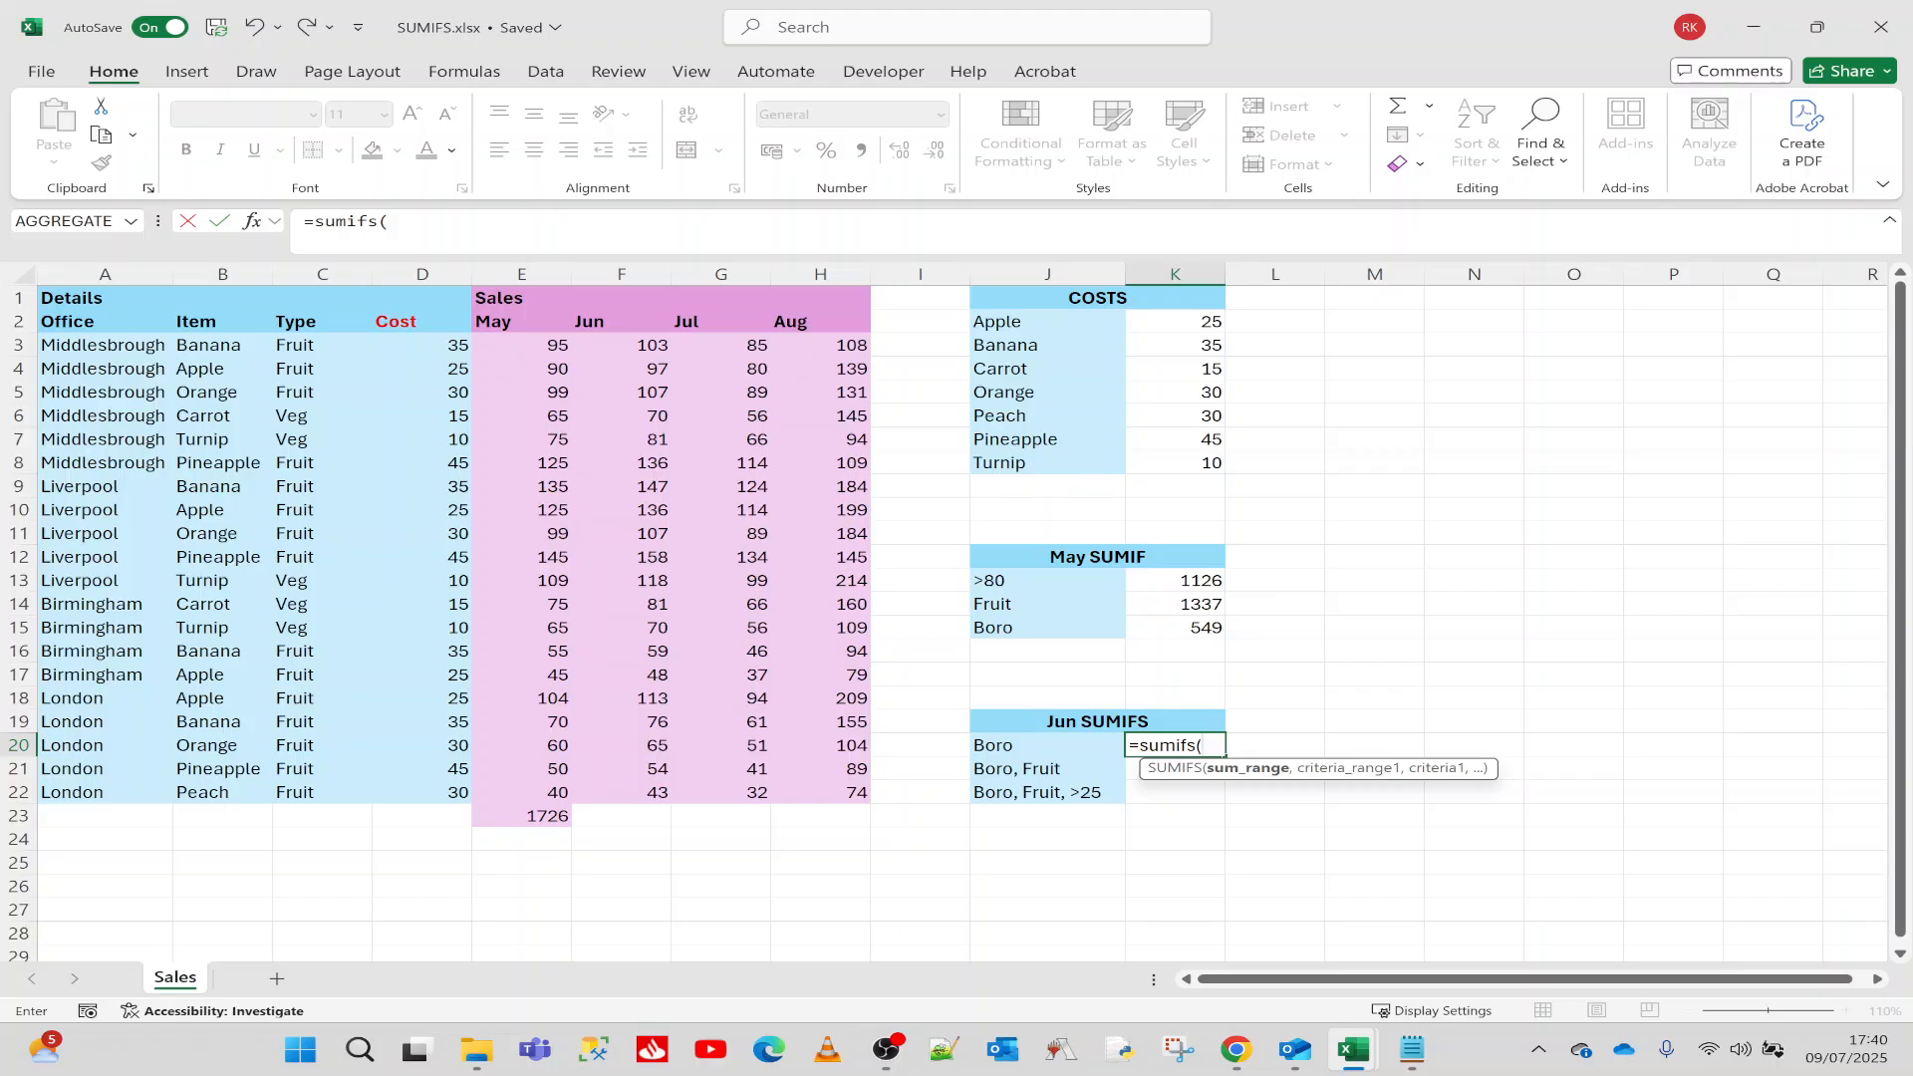
pyautogui.moveTo(553, 344); pyautogui.dragTo(545, 792)
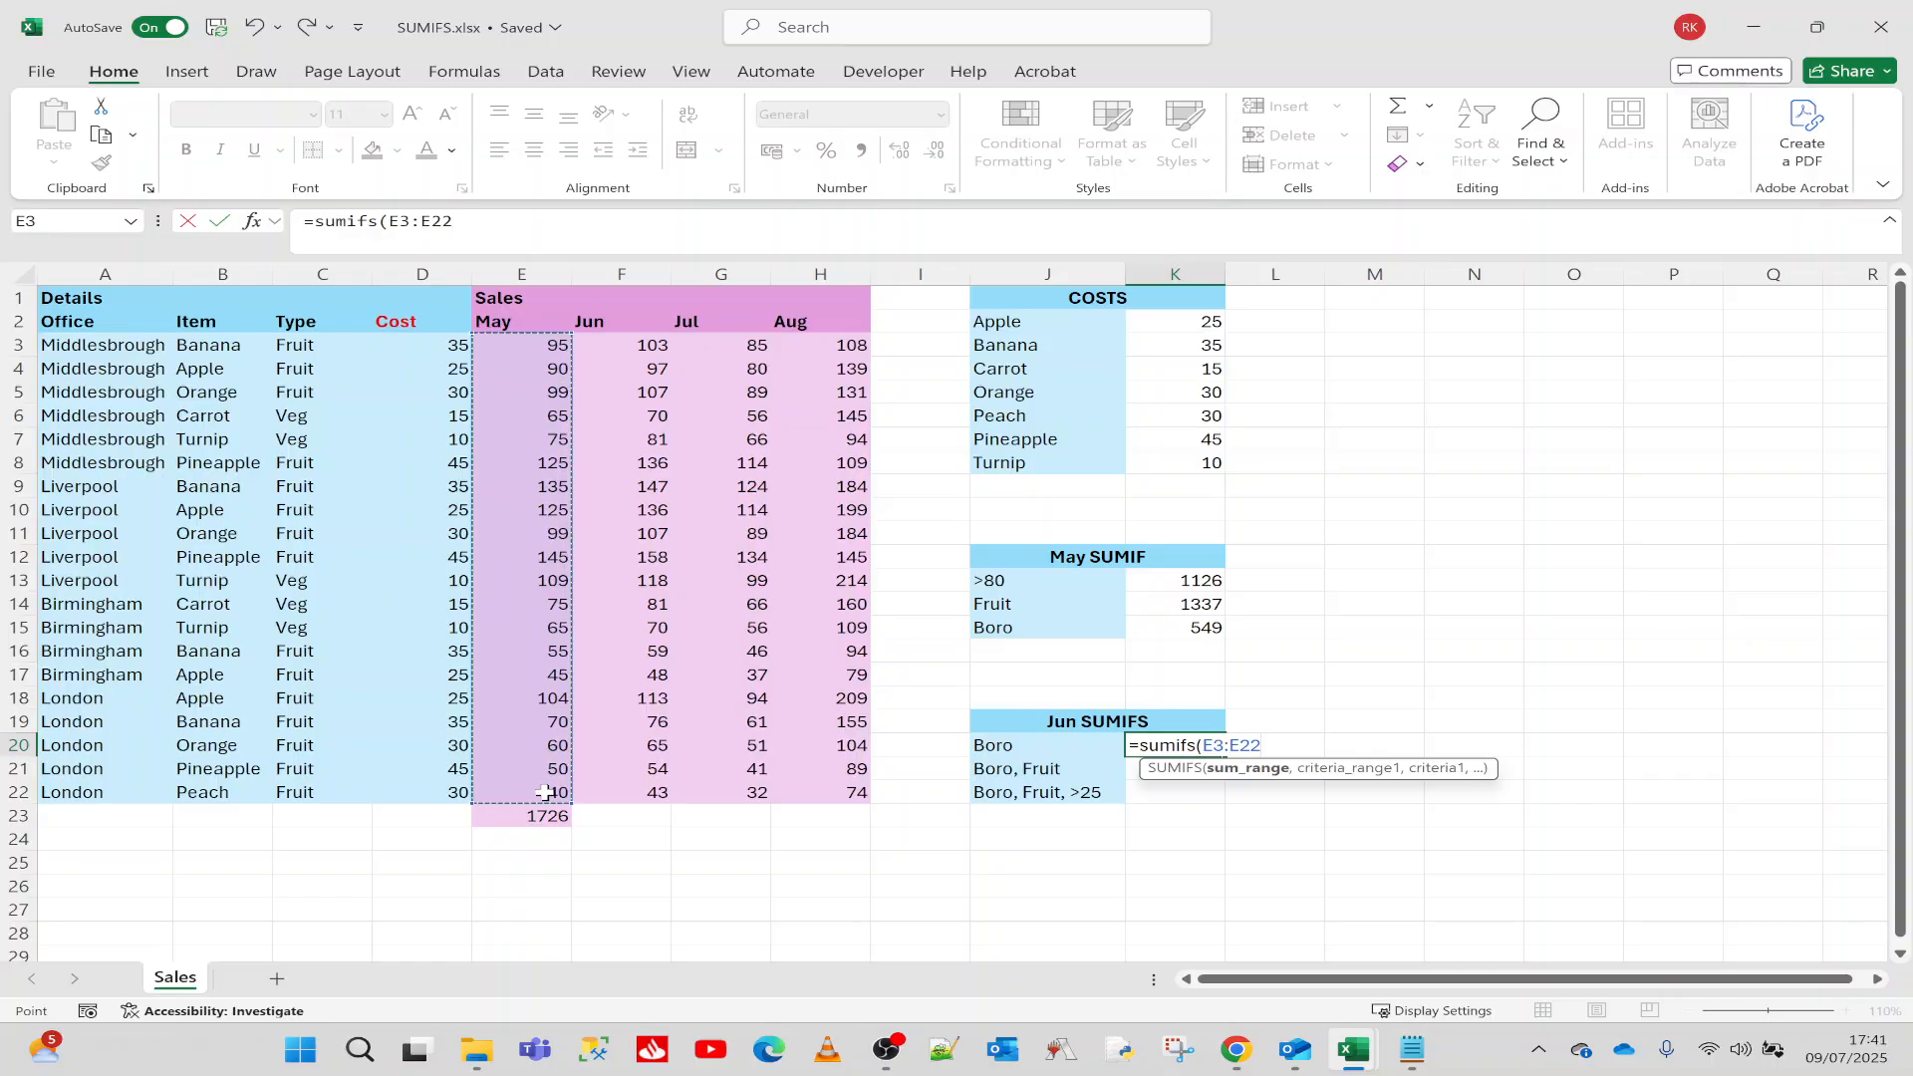
pyautogui.write(',')
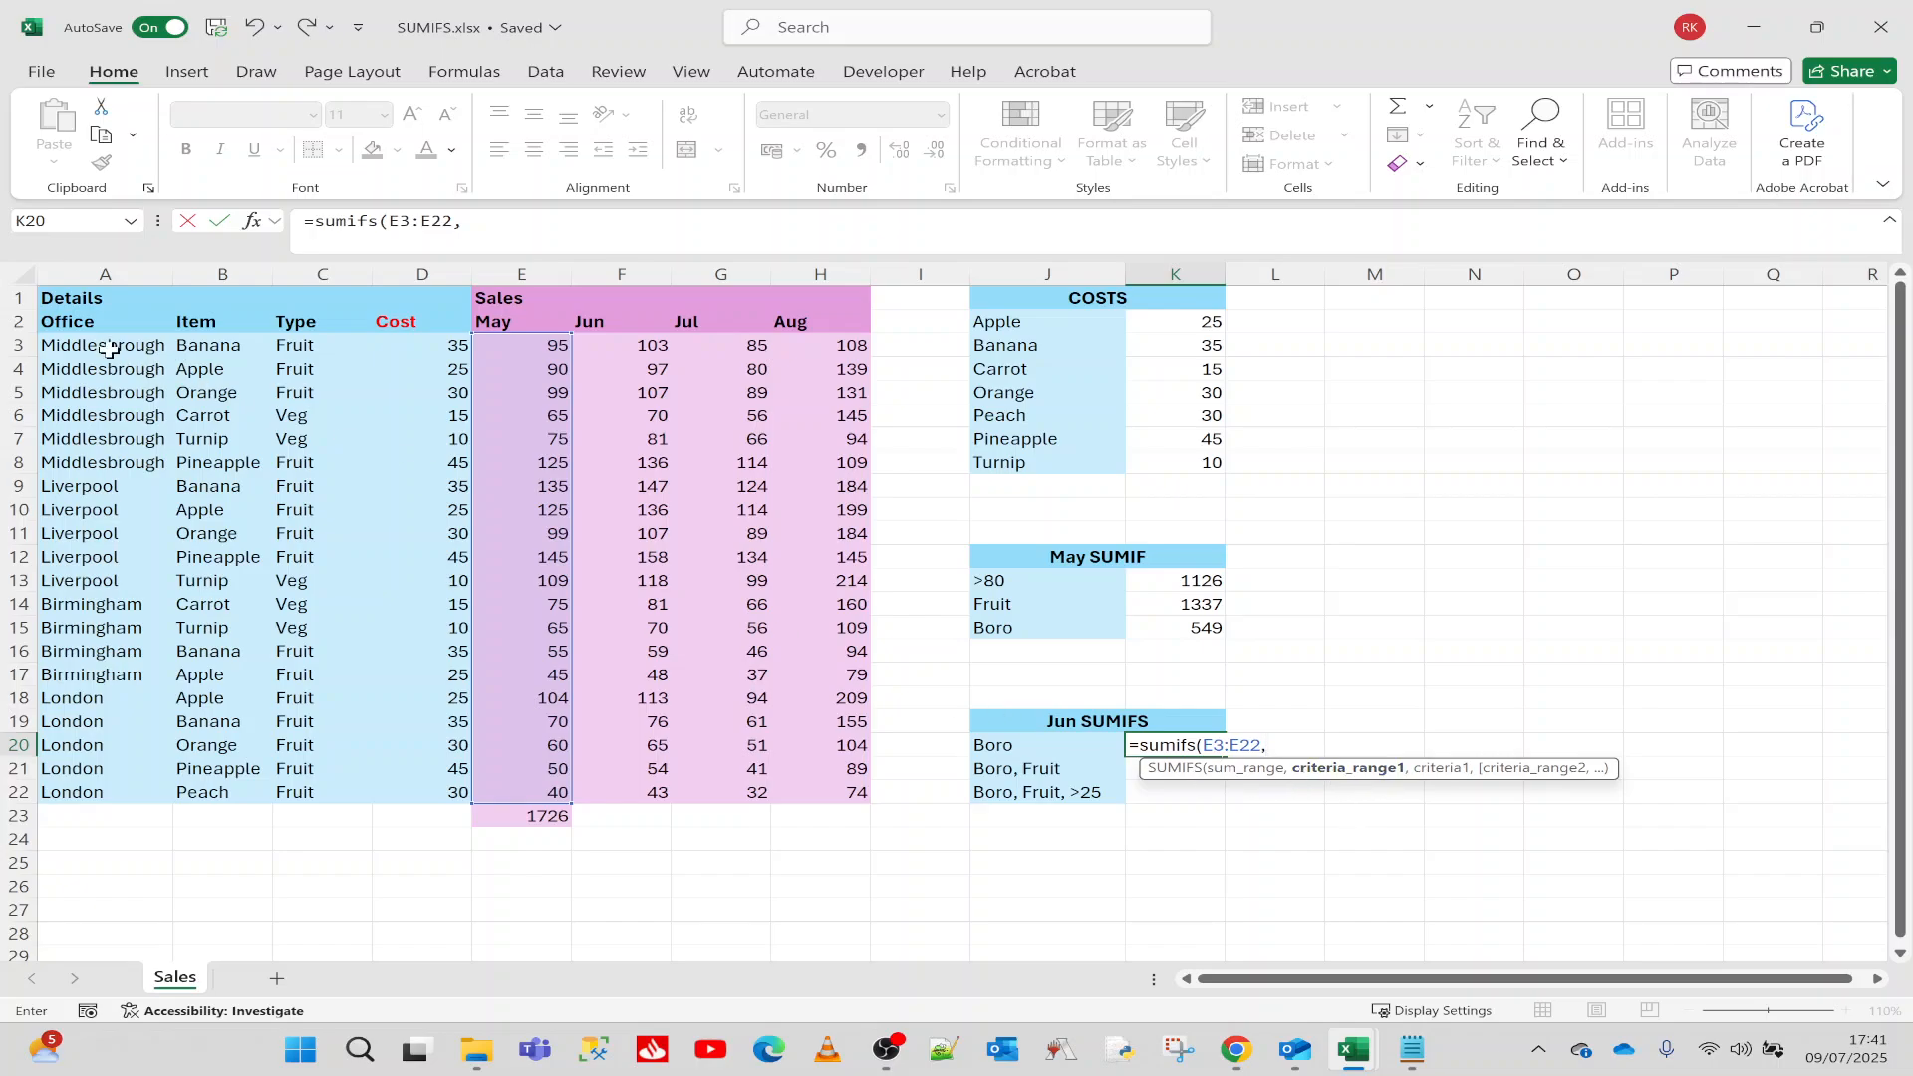
pyautogui.moveTo(110, 348); pyautogui.dragTo(134, 793)
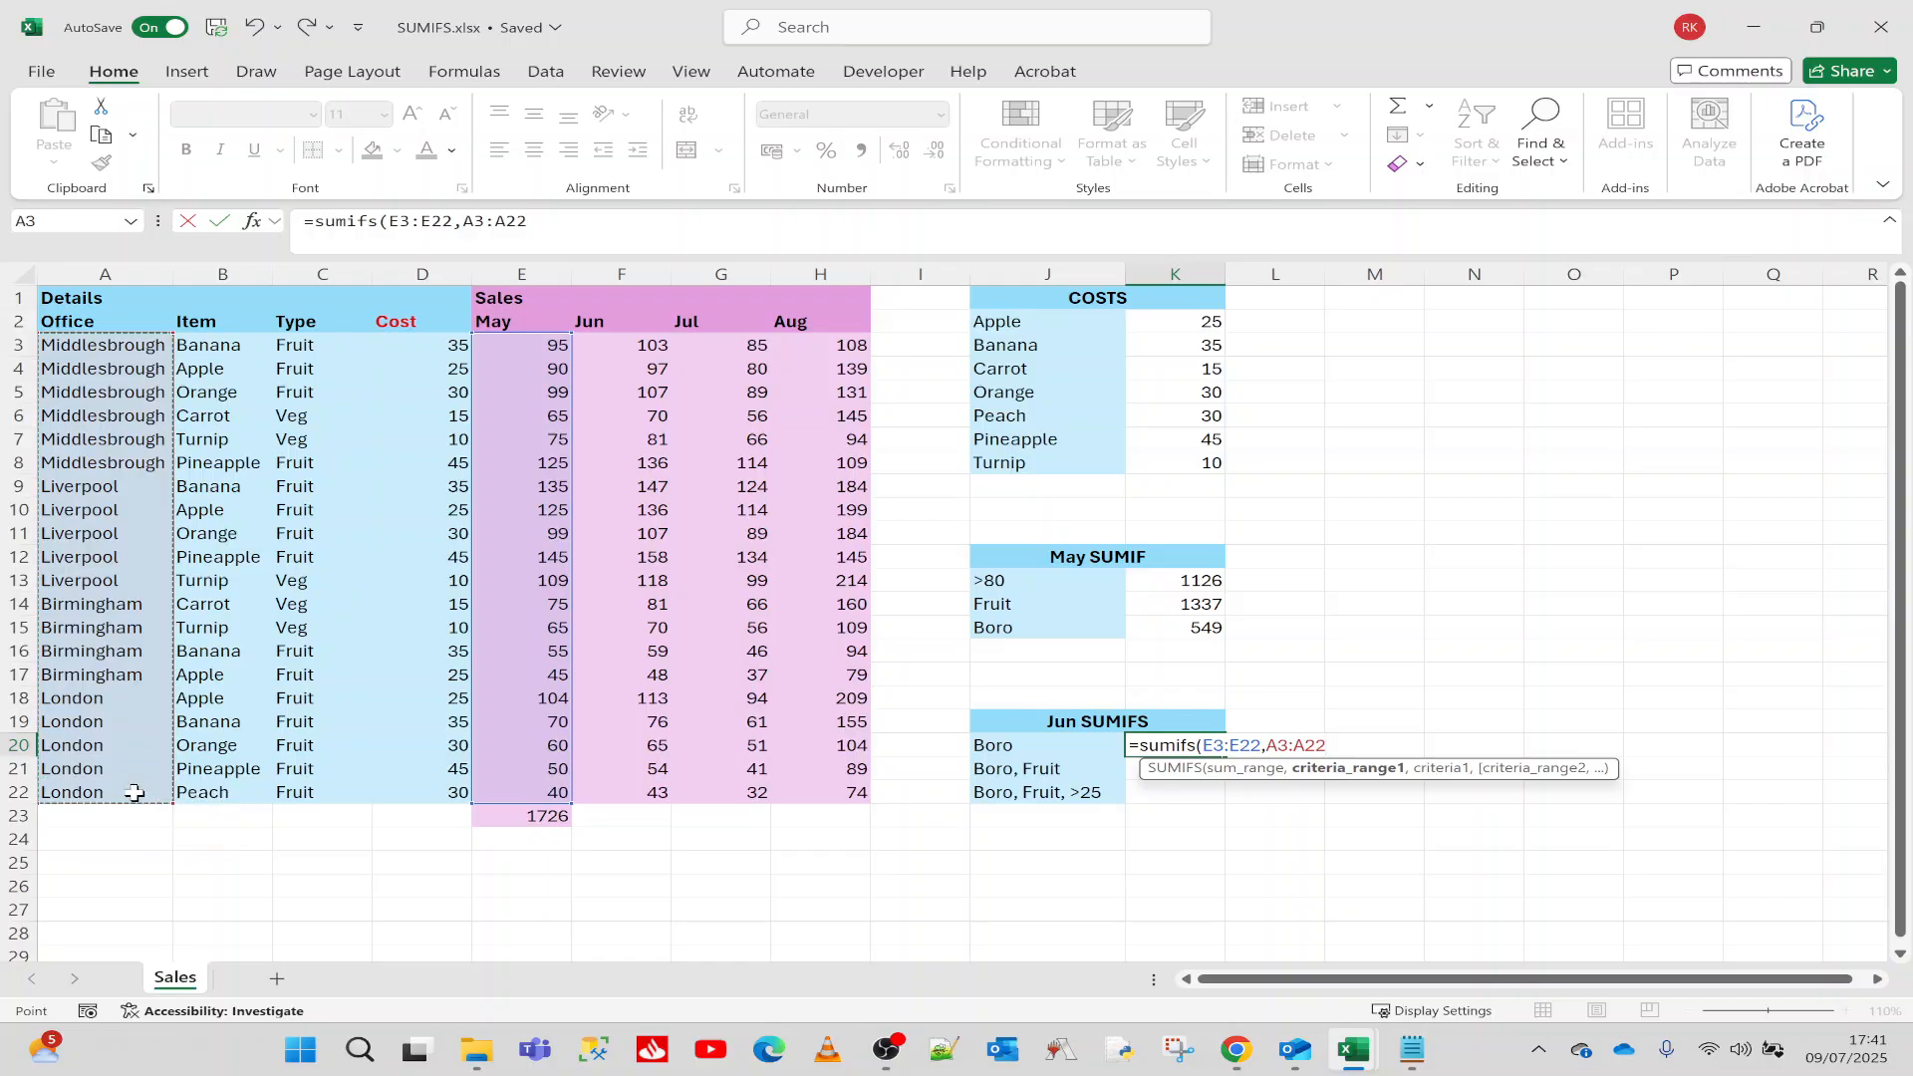
pyautogui.write(',')
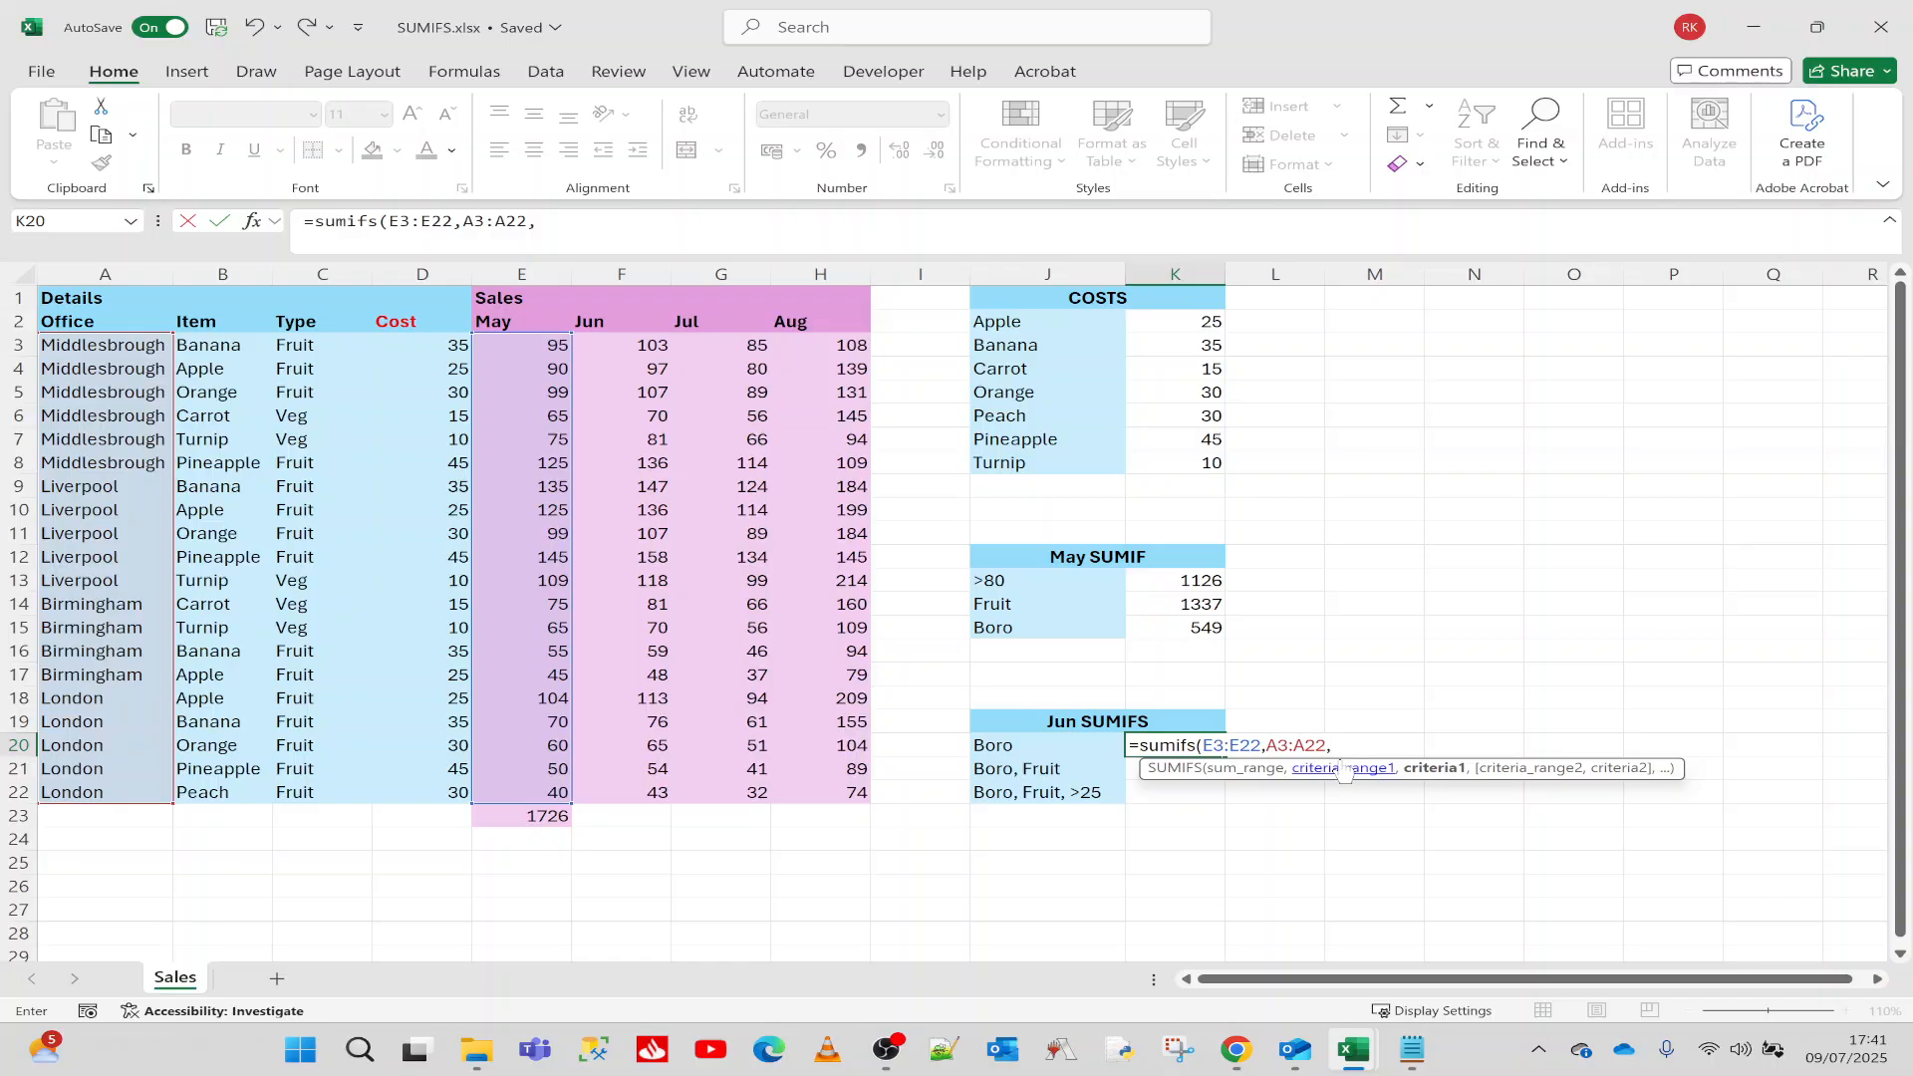
pyautogui.write('"Middlesbrough")')
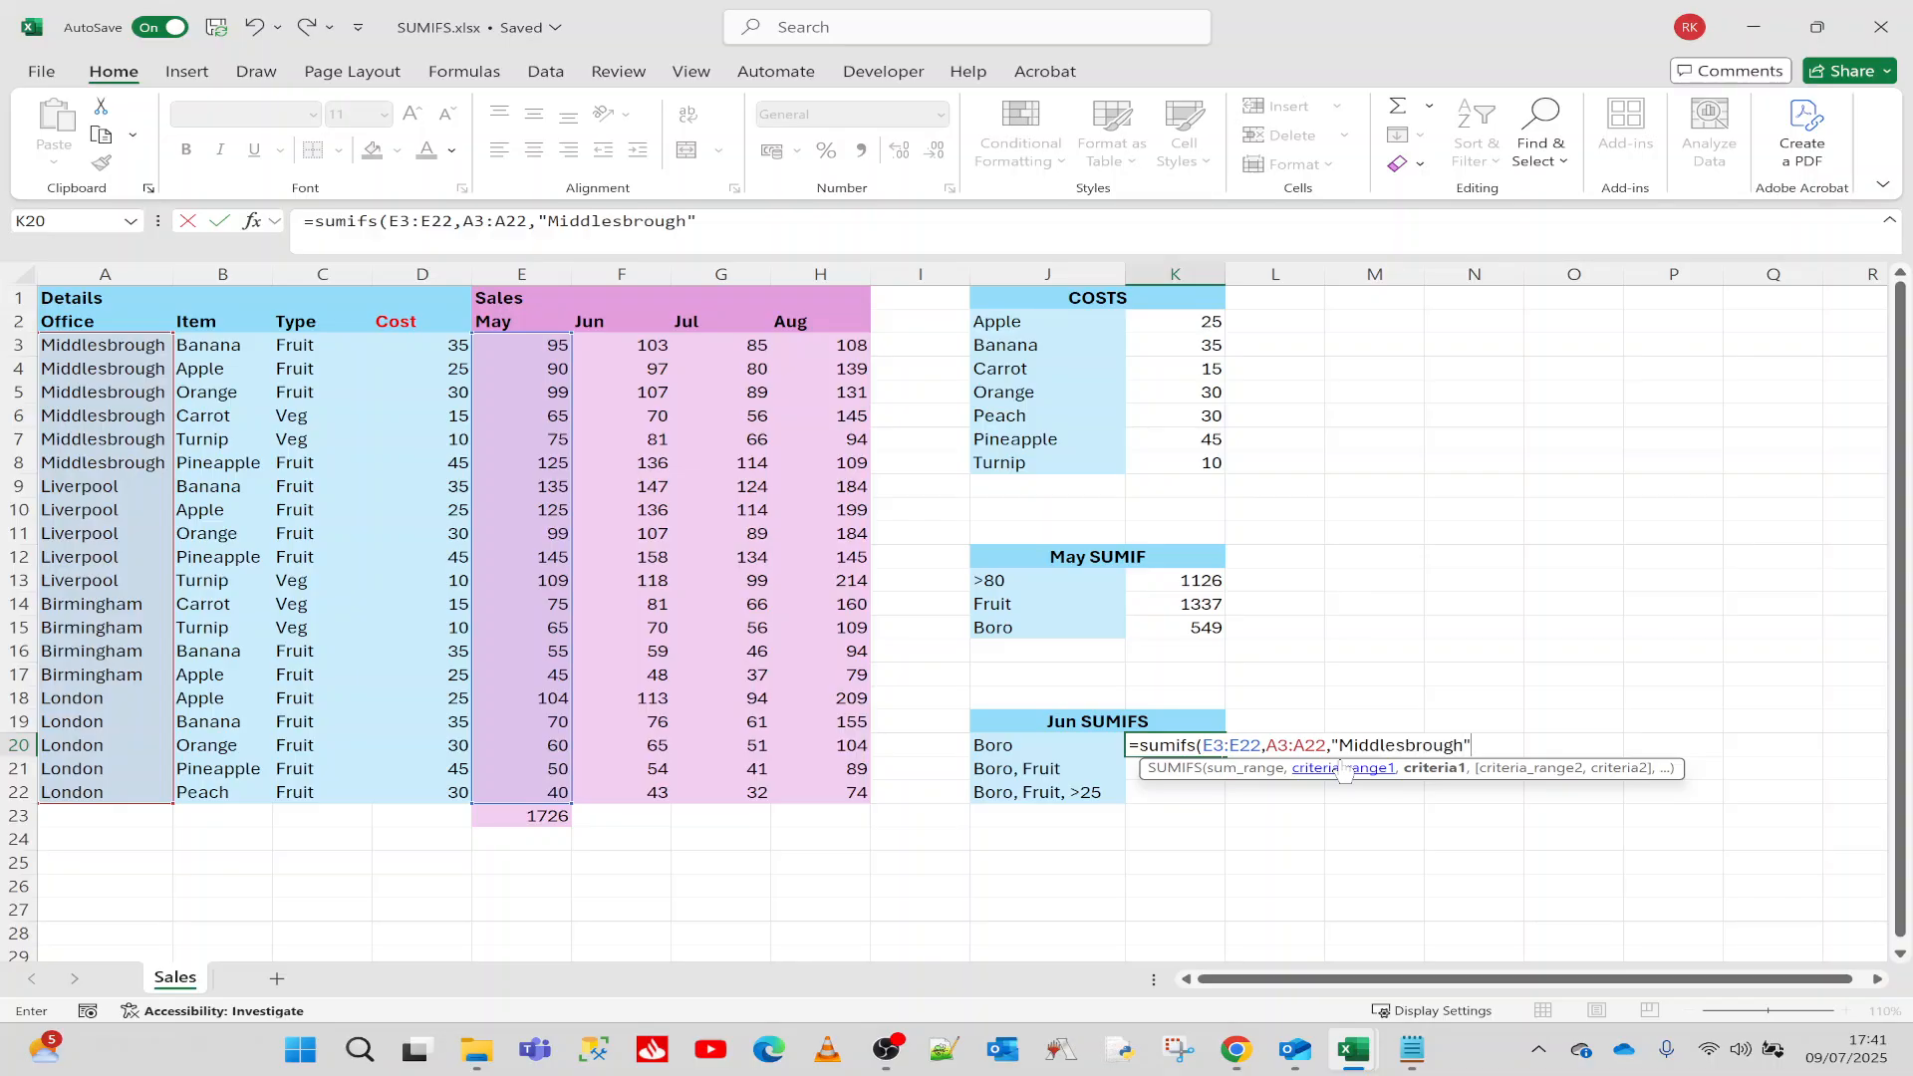
pyautogui.press('Return')
# Step: Examine the sum range in the K20 SUMIFS formula and compare K20 with the Boro SUMIF in K15
pyautogui.click(1179, 747)
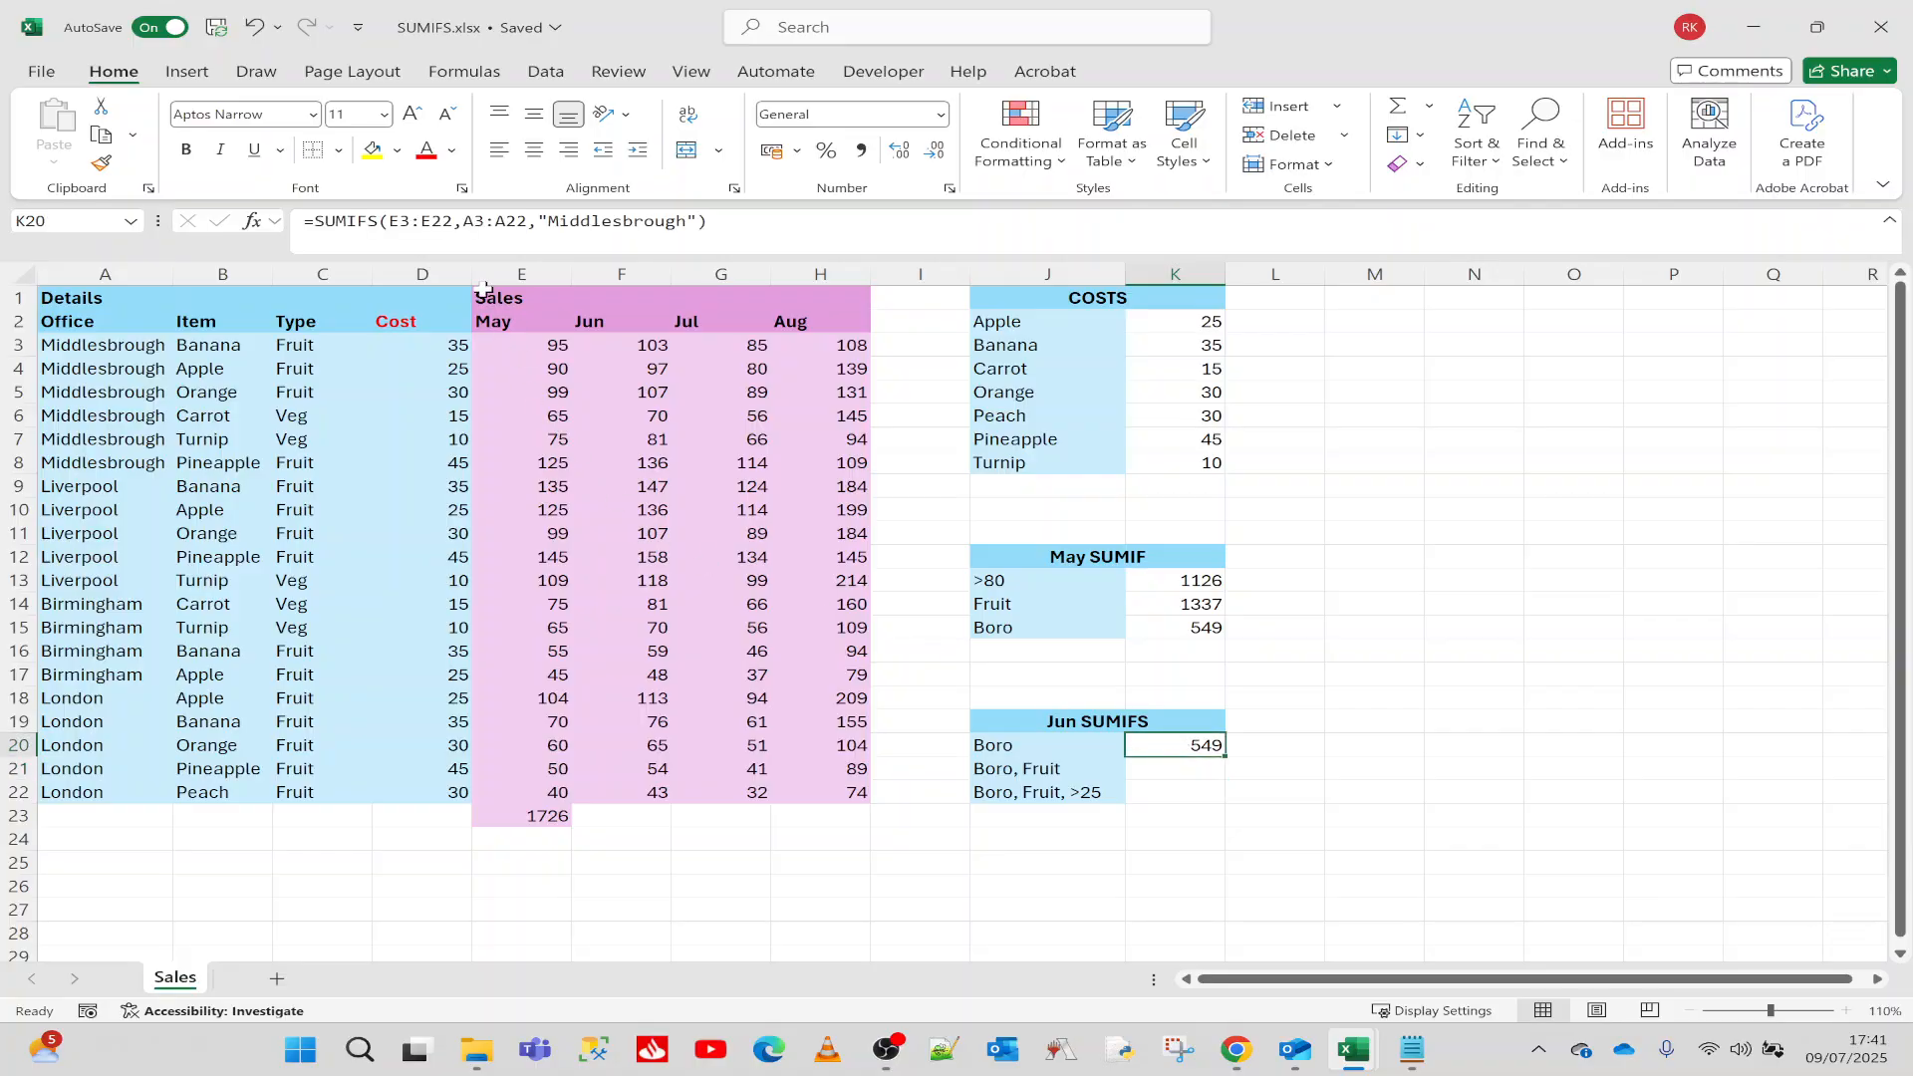
pyautogui.moveTo(453, 221); pyautogui.dragTo(390, 221)
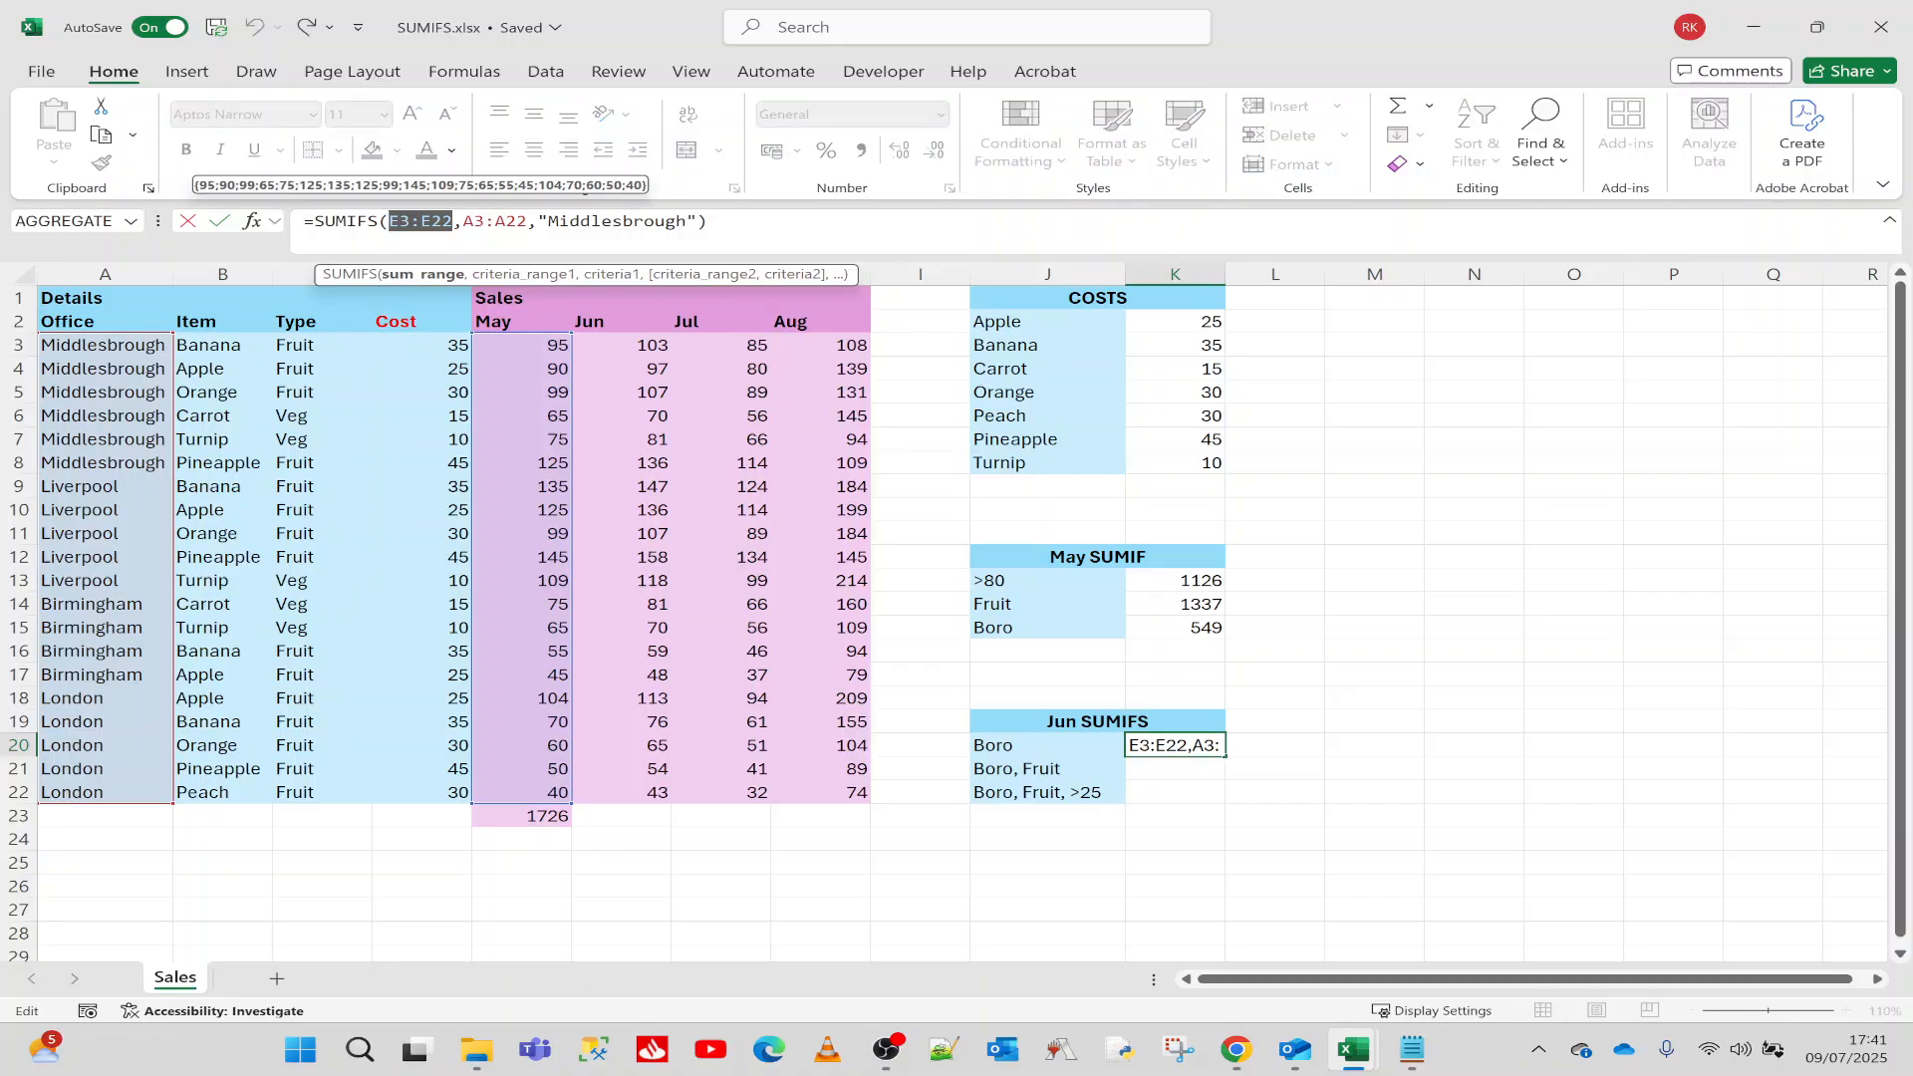
pyautogui.press('Escape')
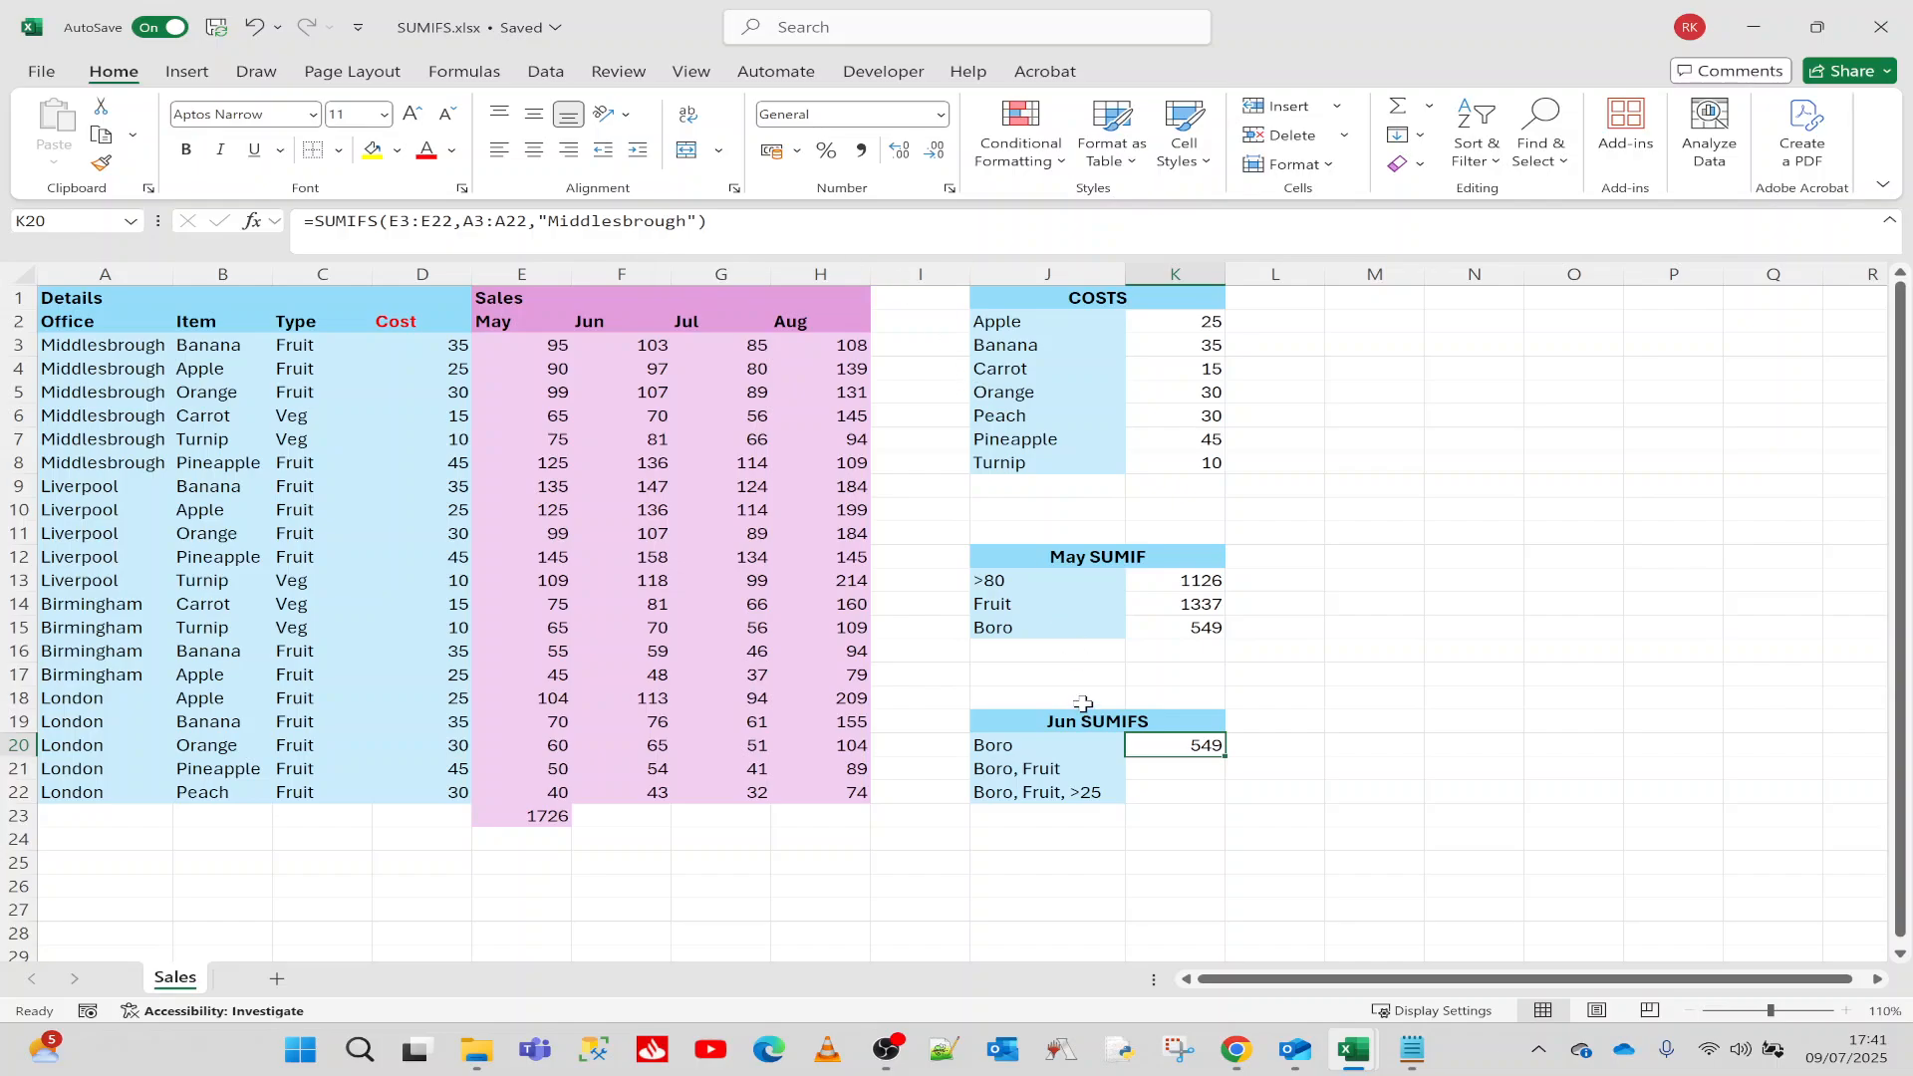
pyautogui.click(1044, 747)
pyautogui.click(1207, 754)
pyautogui.click(1199, 631)
pyautogui.click(1192, 747)
pyautogui.click(1188, 769)
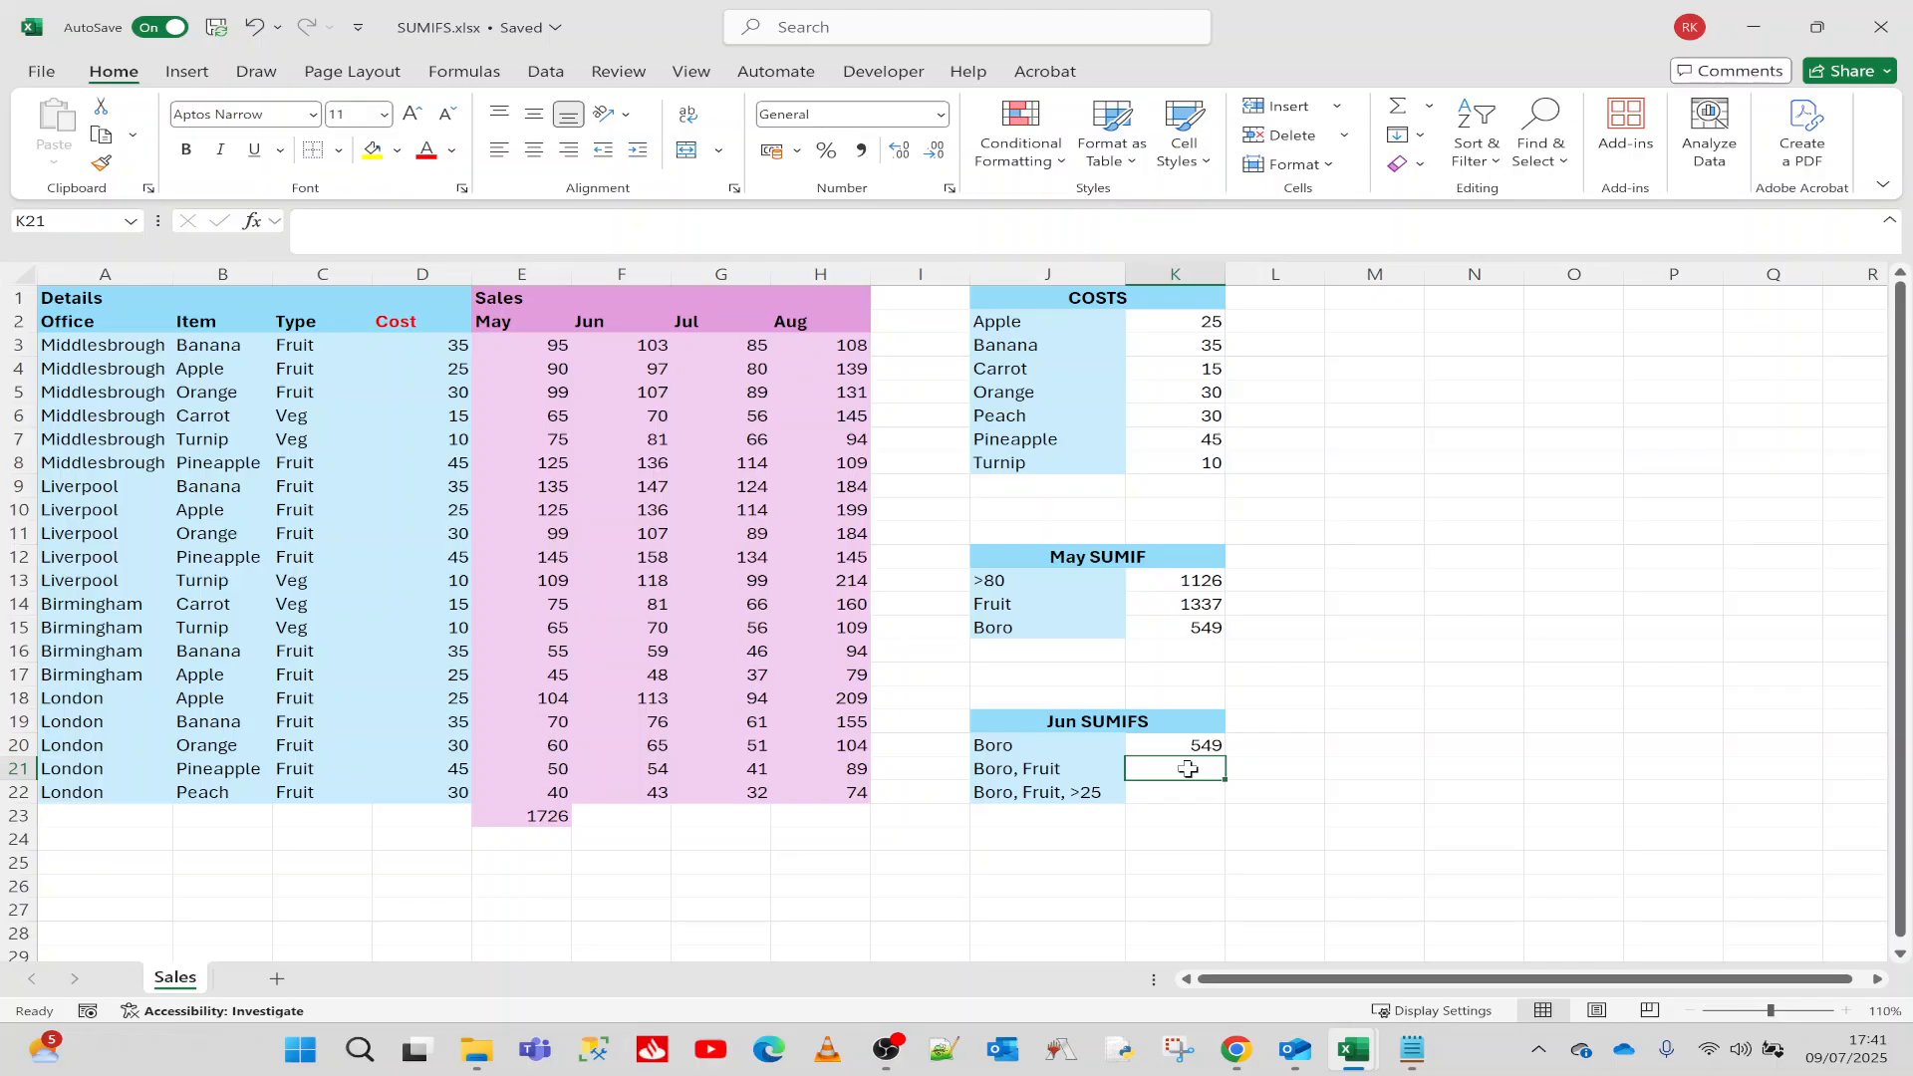
# Step: Copy the text of the K20 SUMIFS formula into K21 with its ranges unchanged
pyautogui.click(1189, 745)
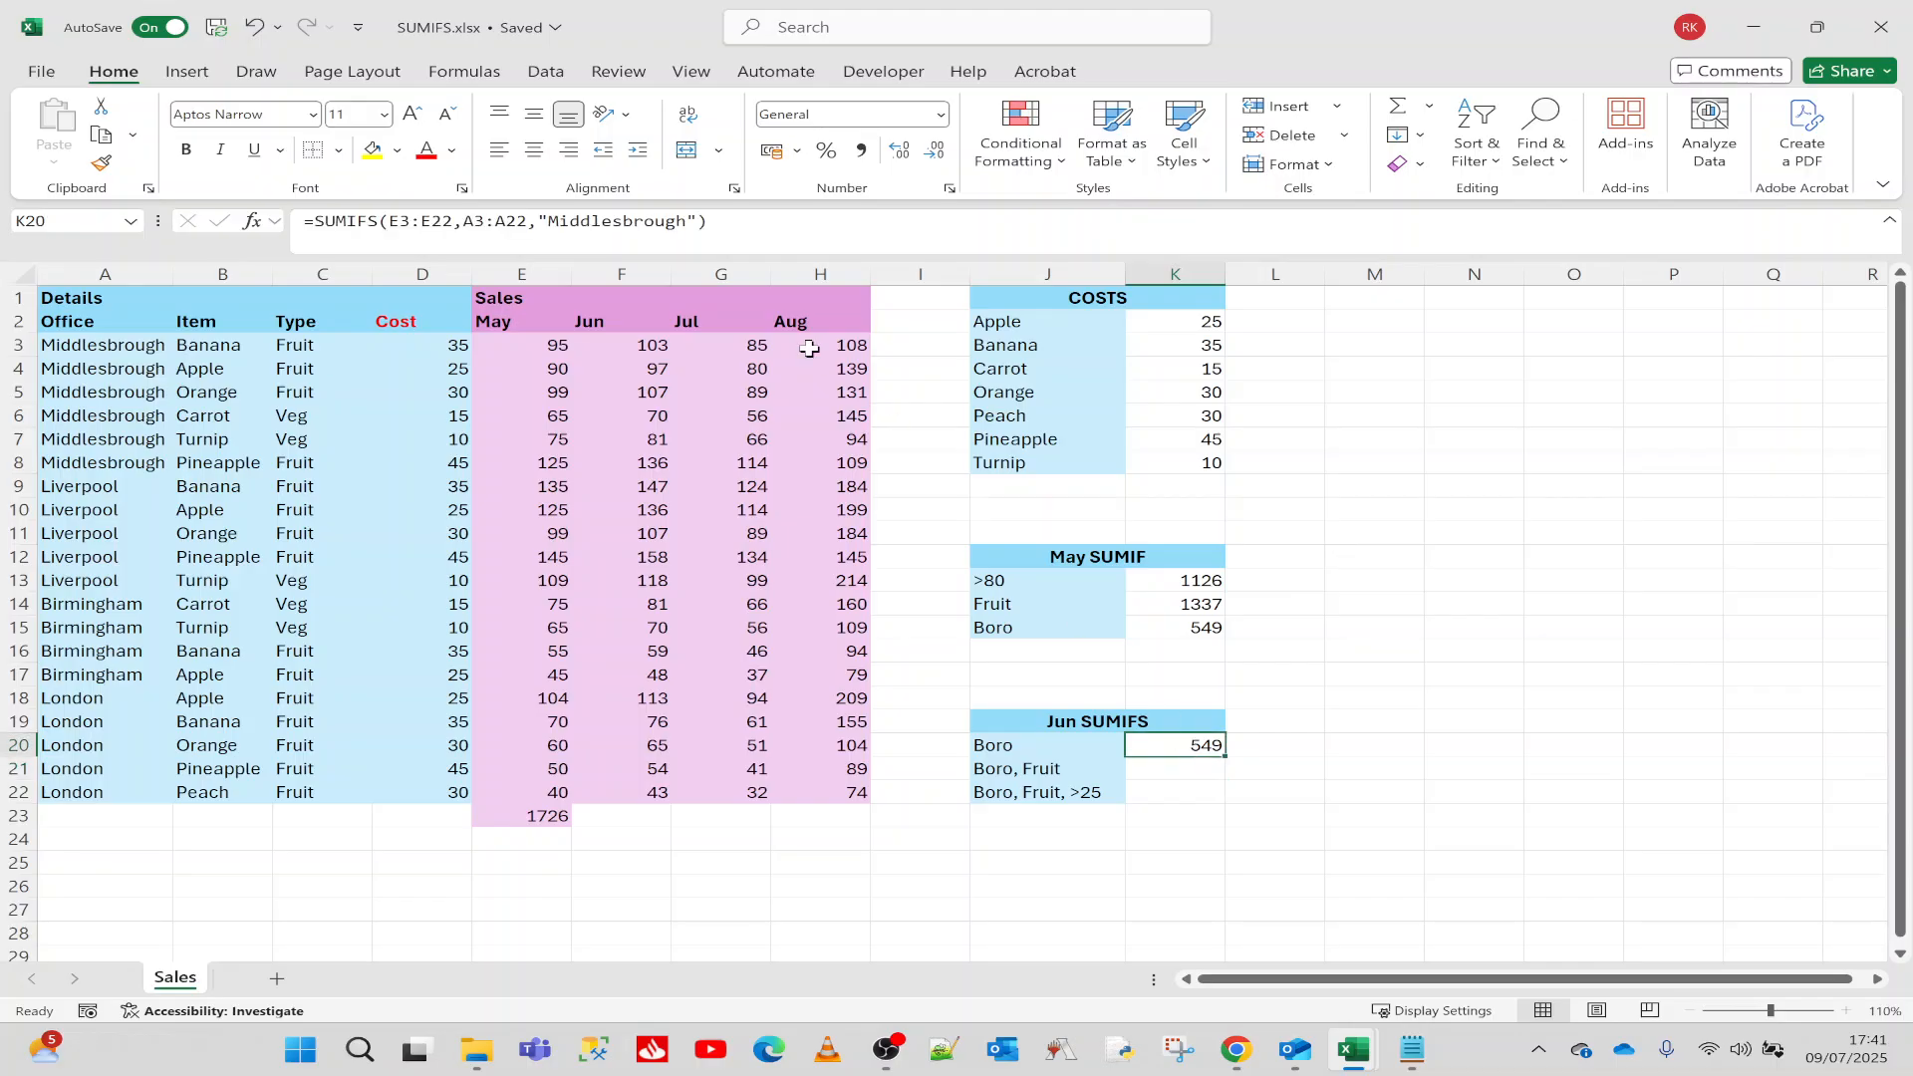
pyautogui.moveTo(709, 220); pyautogui.dragTo(289, 211)
pyautogui.hotkey('ctrl', 'c')
pyautogui.press('Escape')
pyautogui.click(1181, 767)
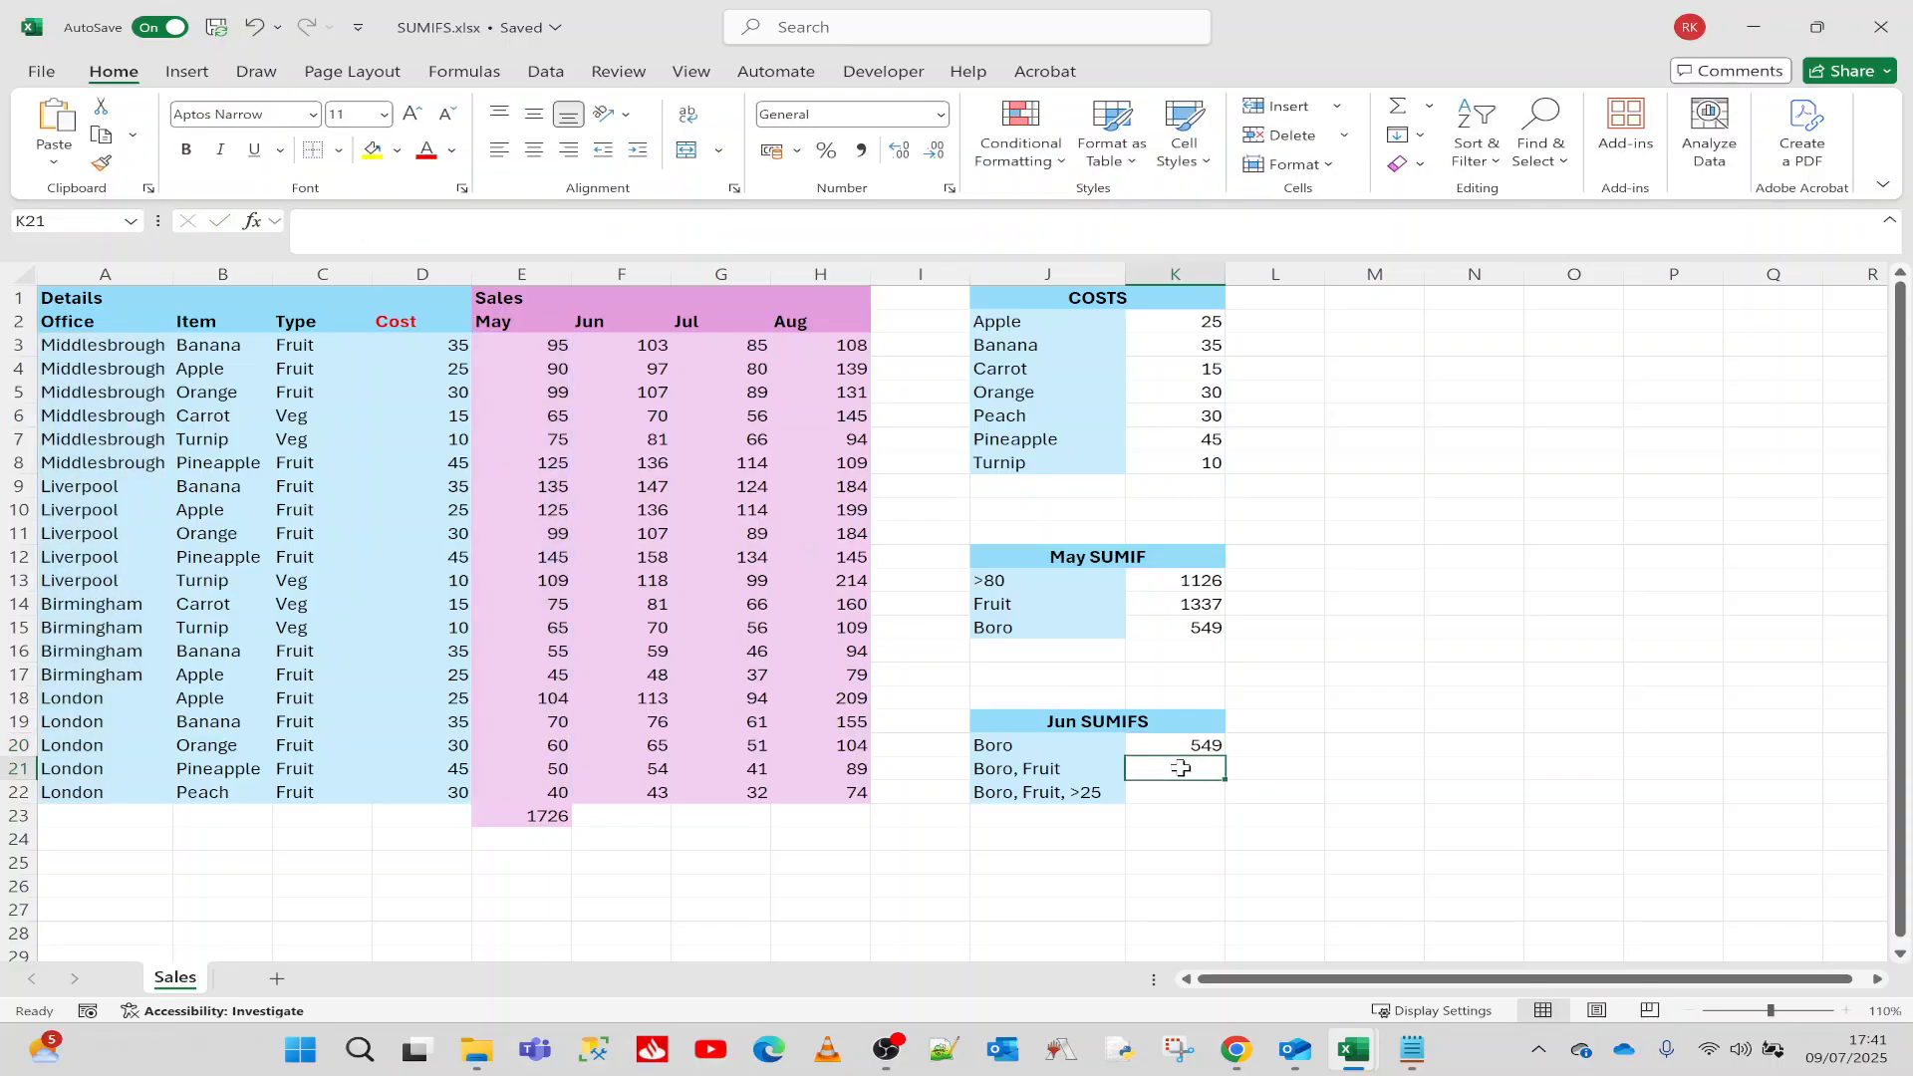
pyautogui.press('F2')
pyautogui.hotkey('ctrl', 'v')
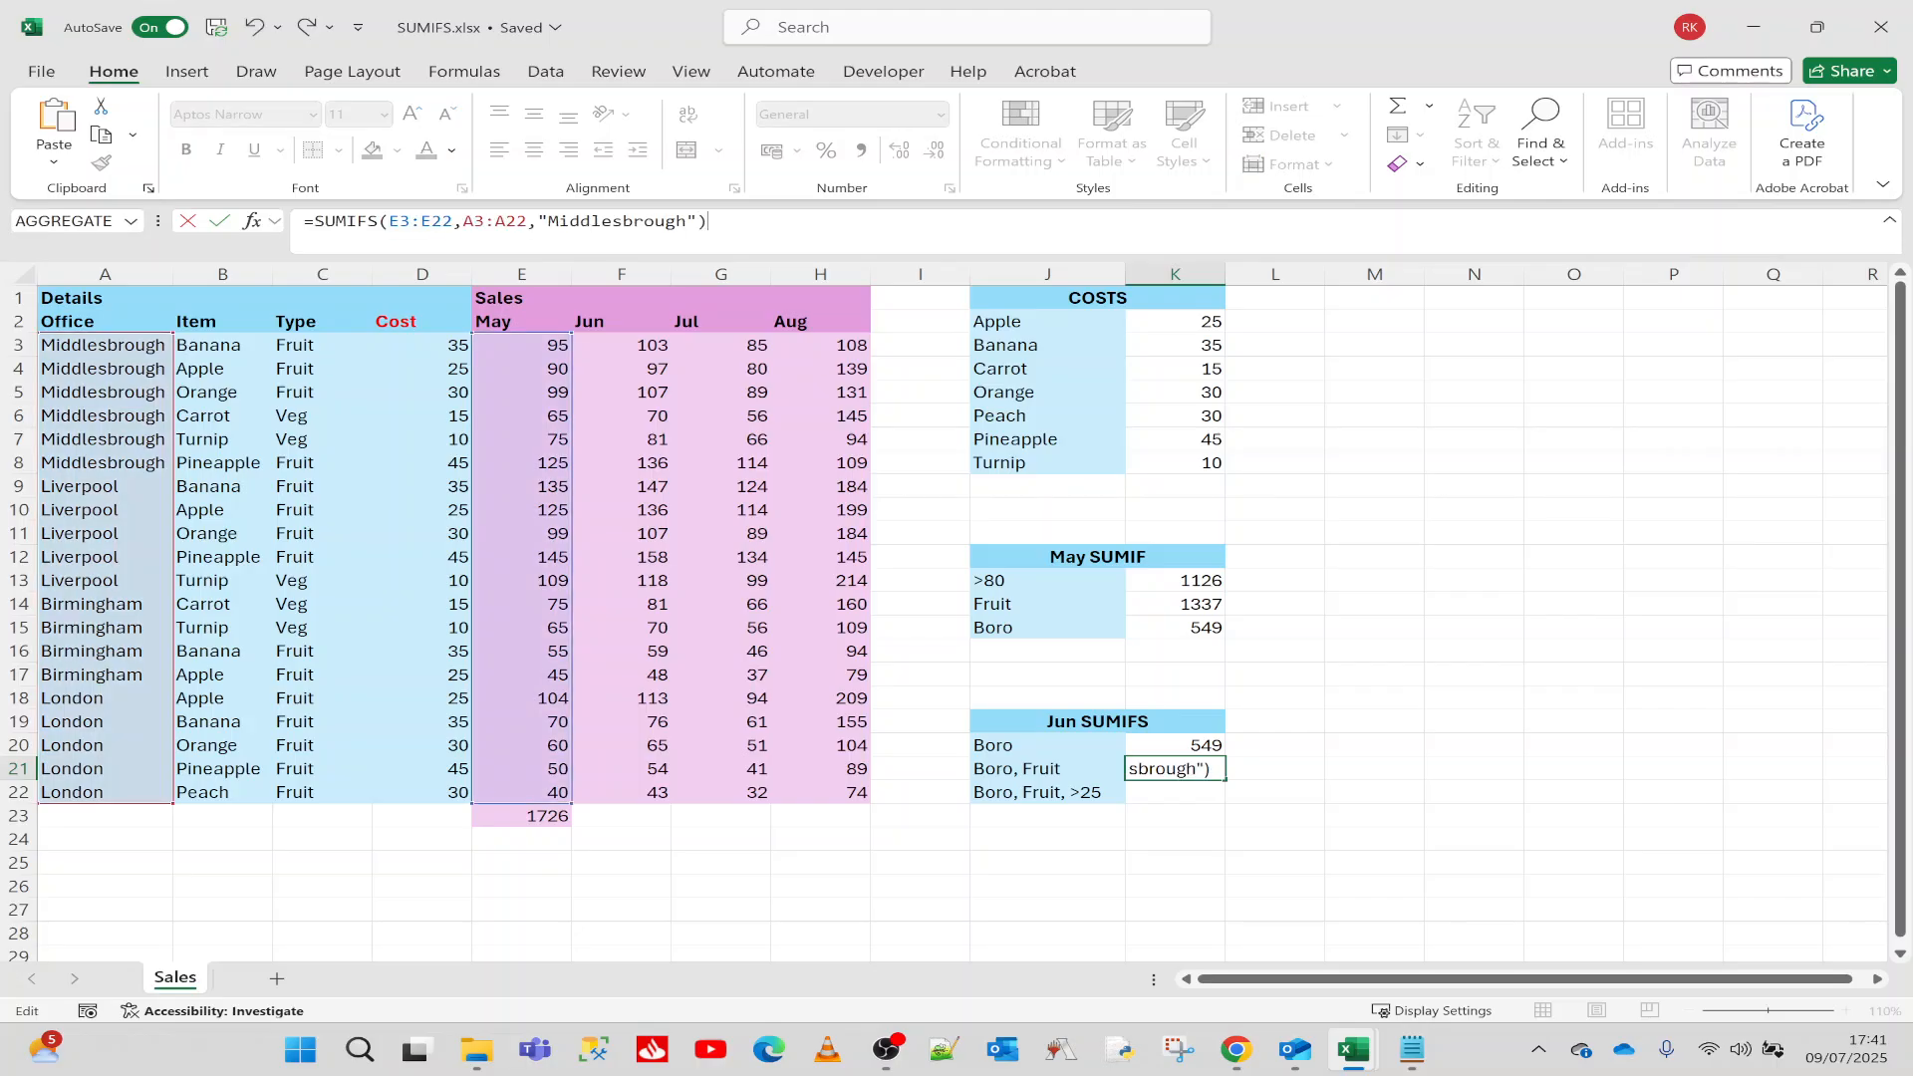
# Step: Extend the K21 SUMIFS formula with a second condition, range C3:C22 equal to "Fruit"
pyautogui.press('Left')
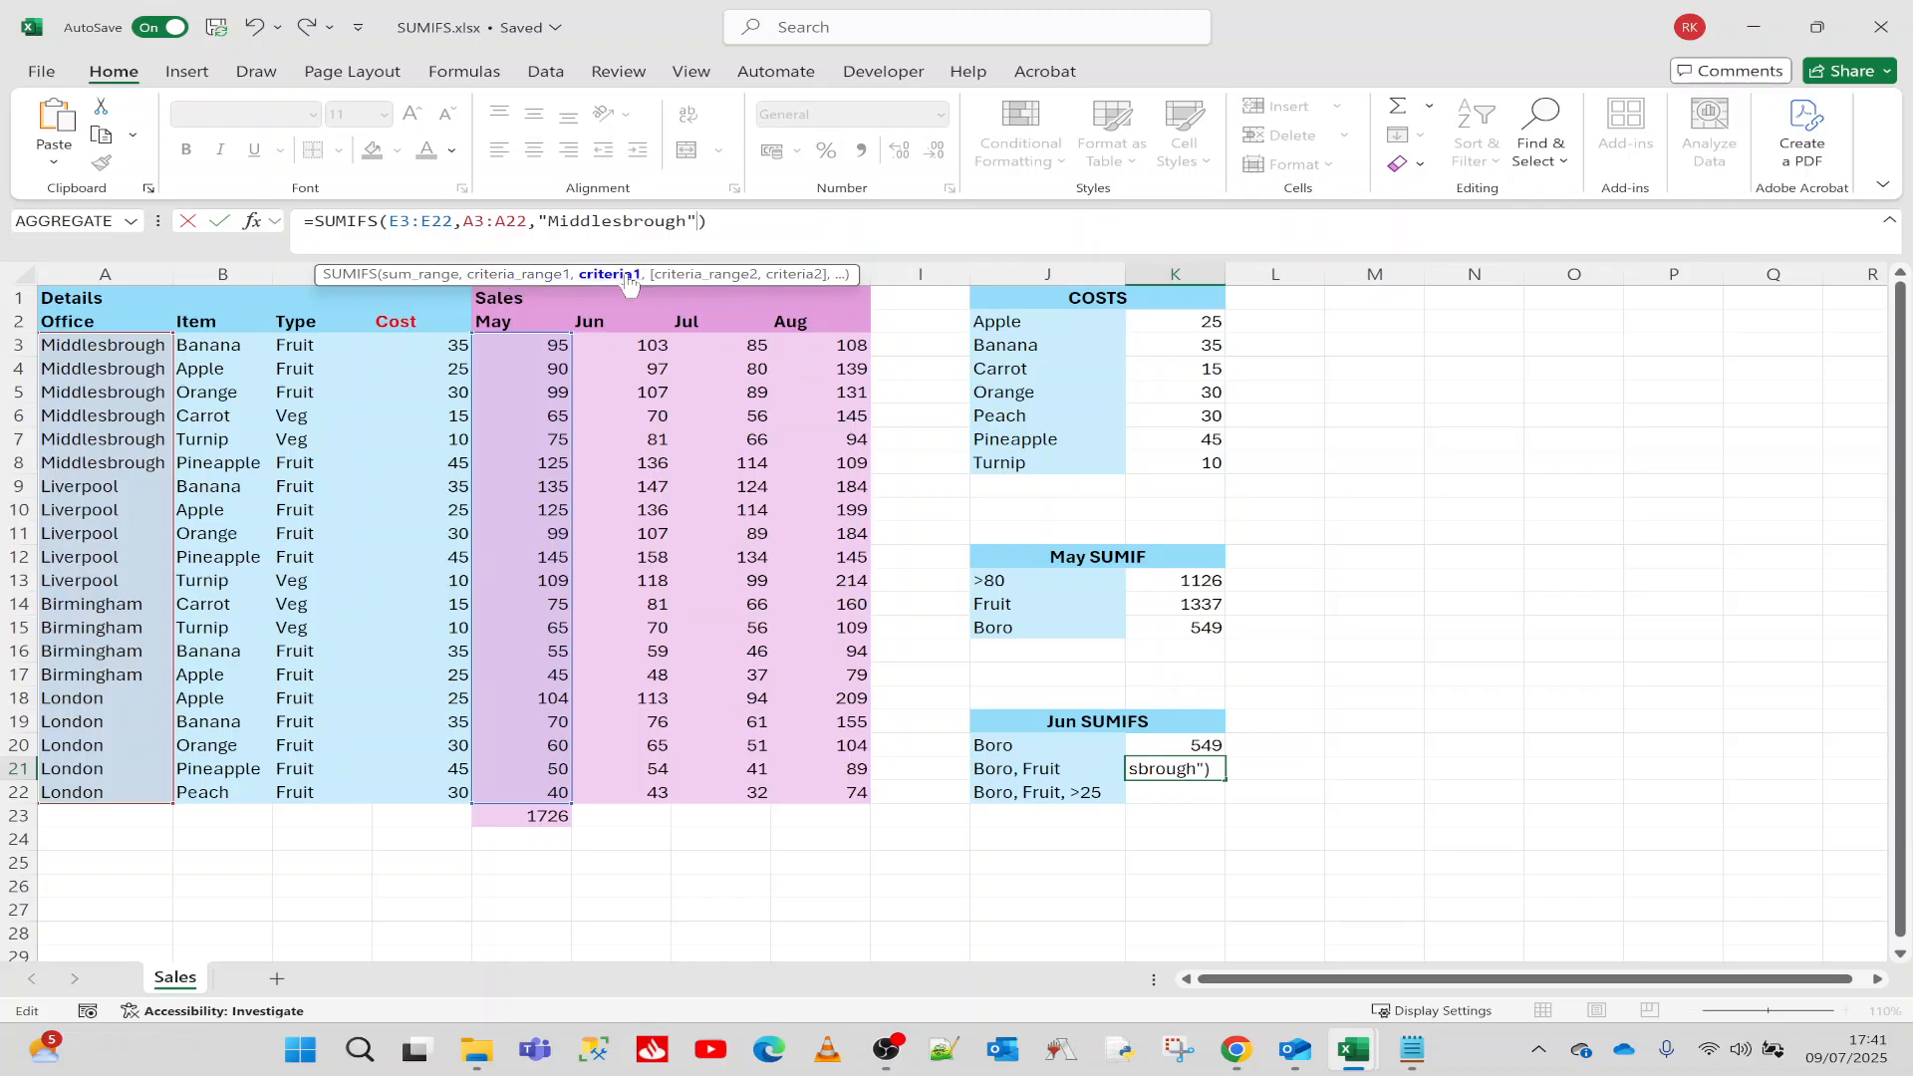
pyautogui.write(',')
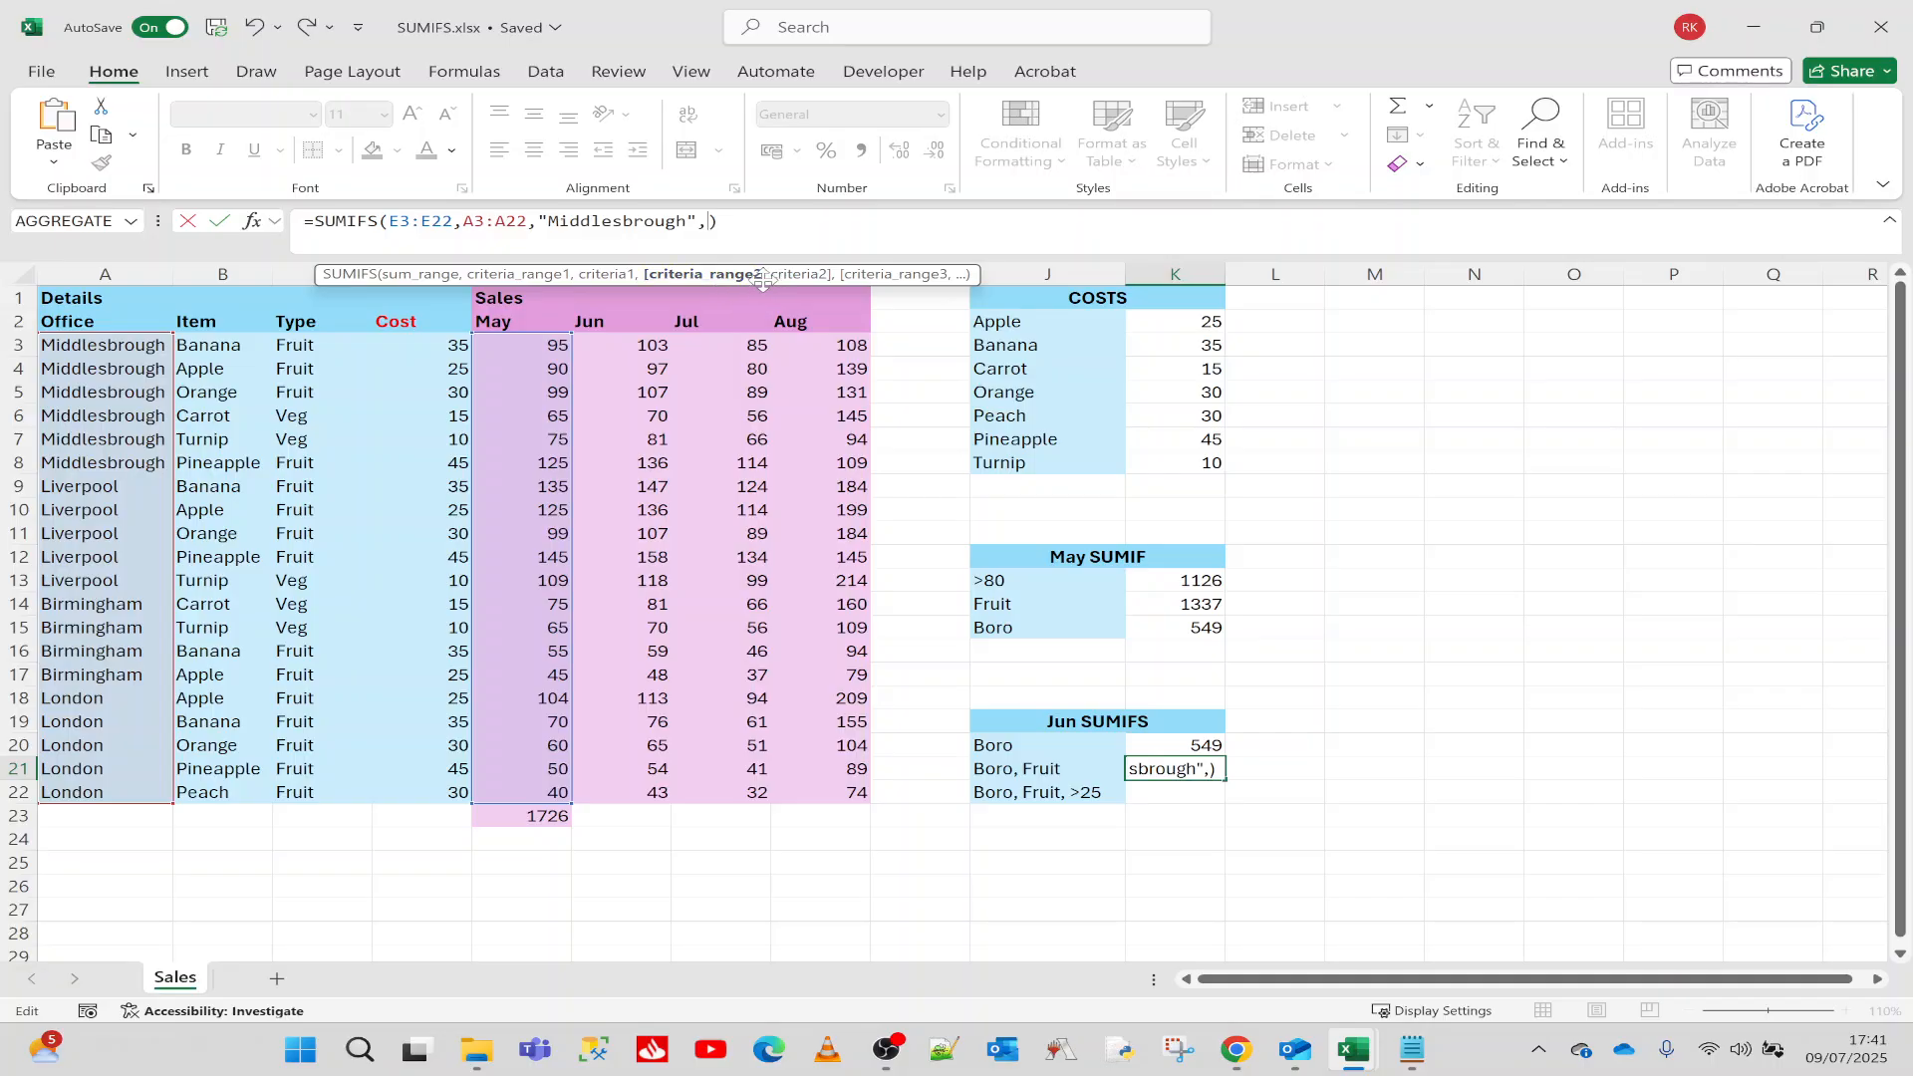
pyautogui.moveTo(328, 351); pyautogui.dragTo(355, 793)
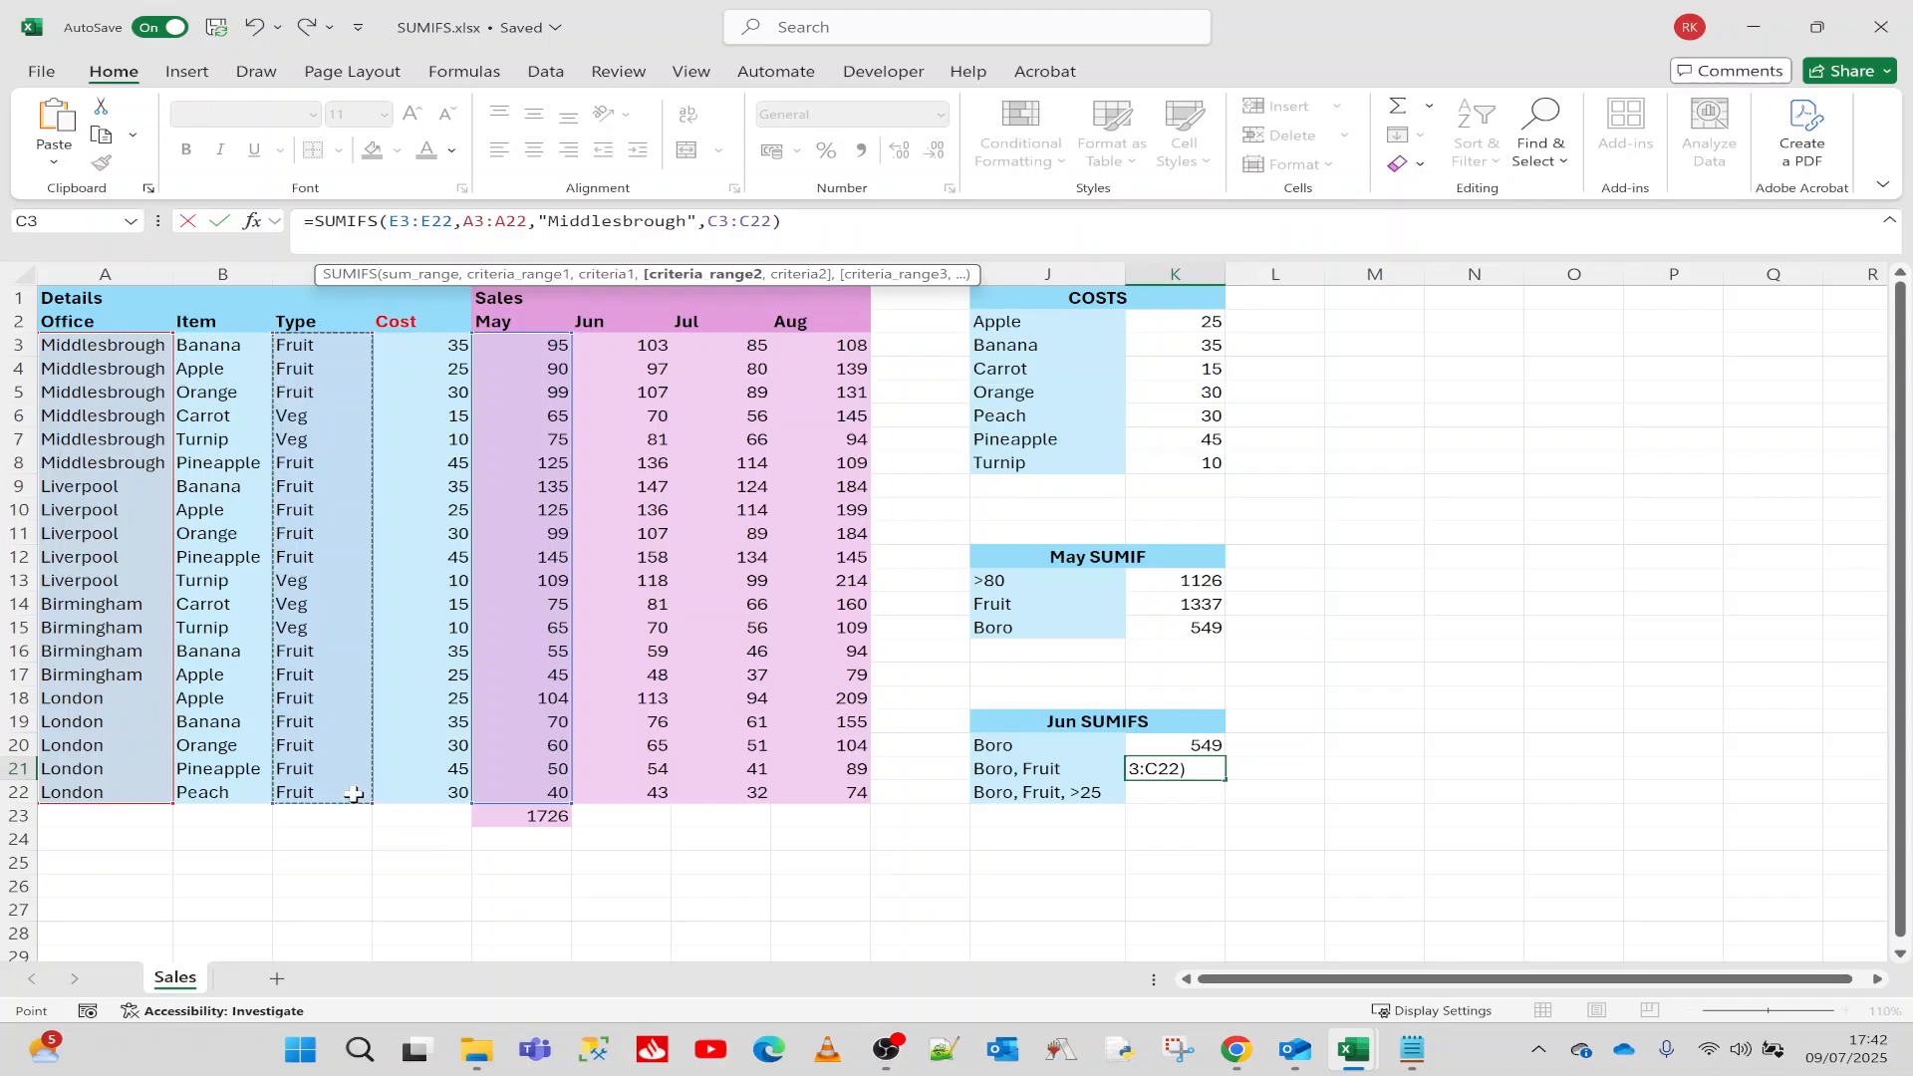
pyautogui.write(',"Fruit"')
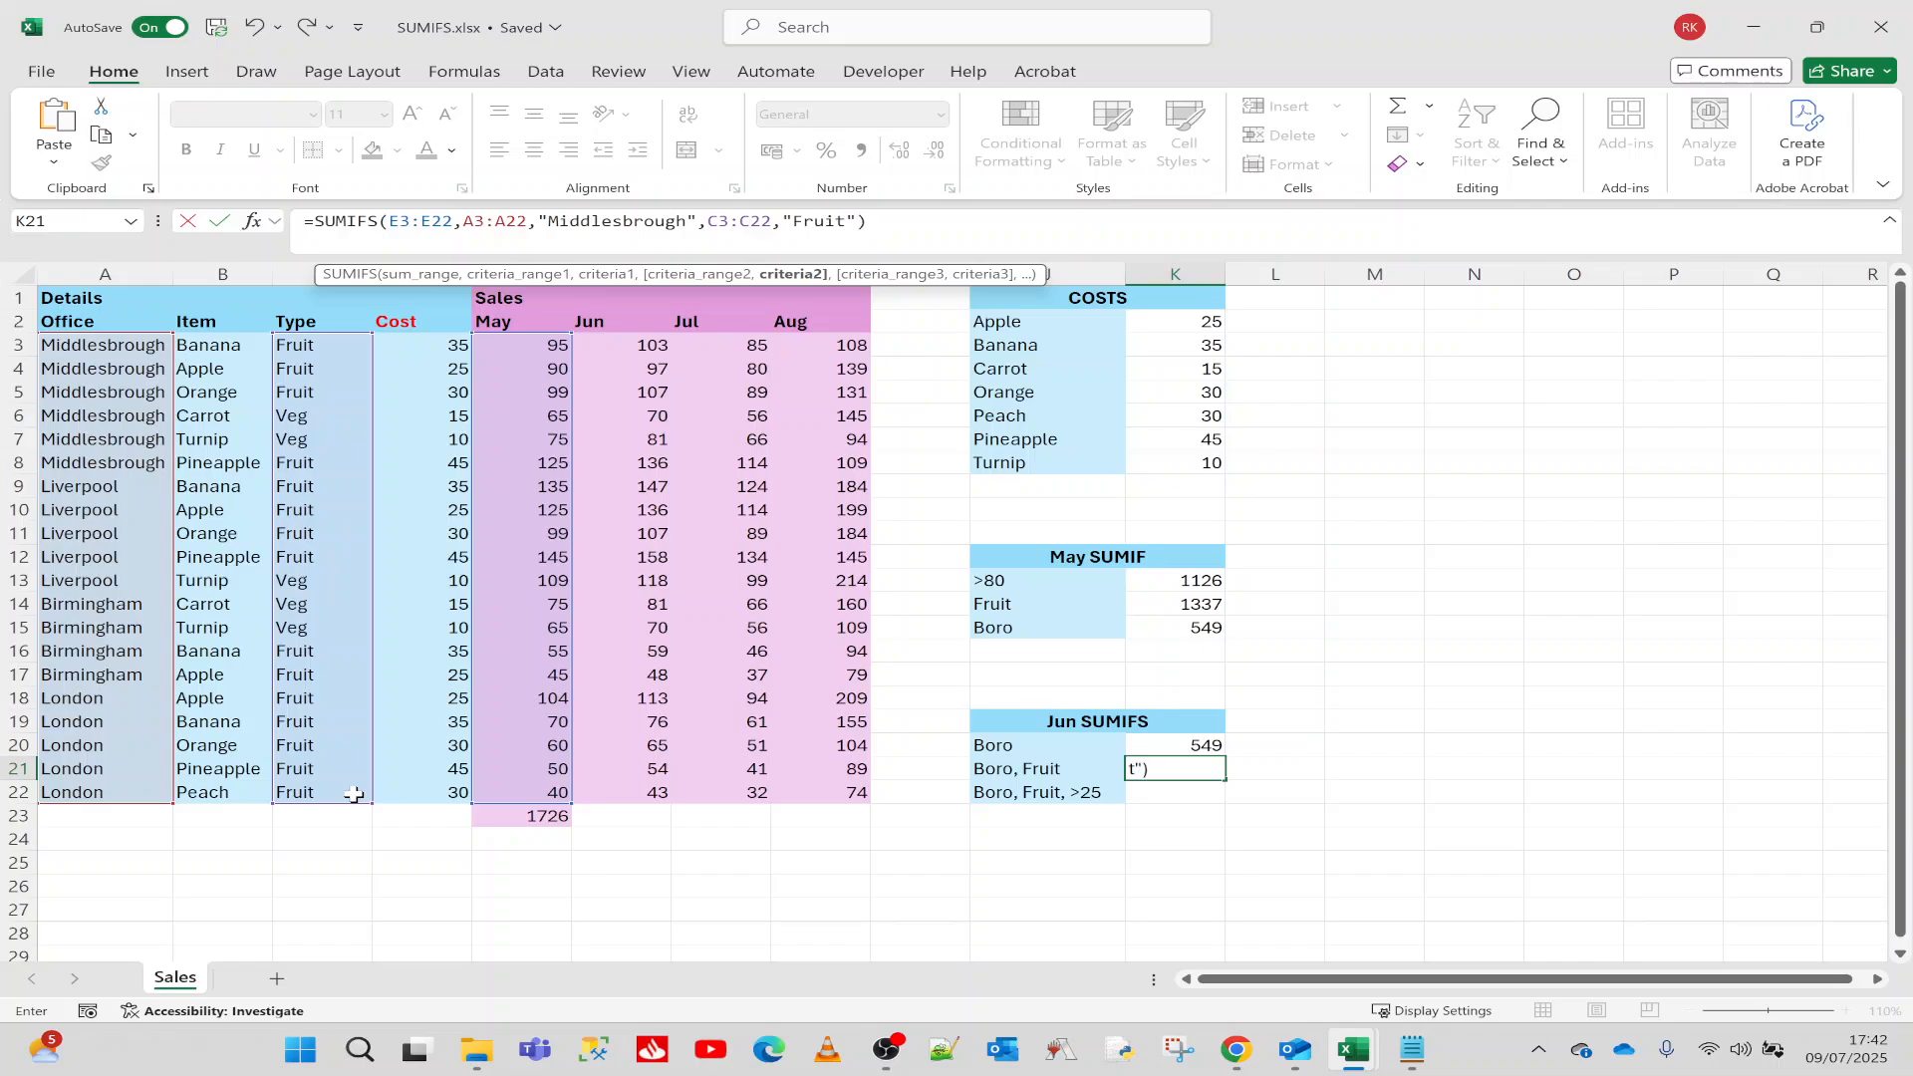
pyautogui.hotkey('ctrl', 'Return')
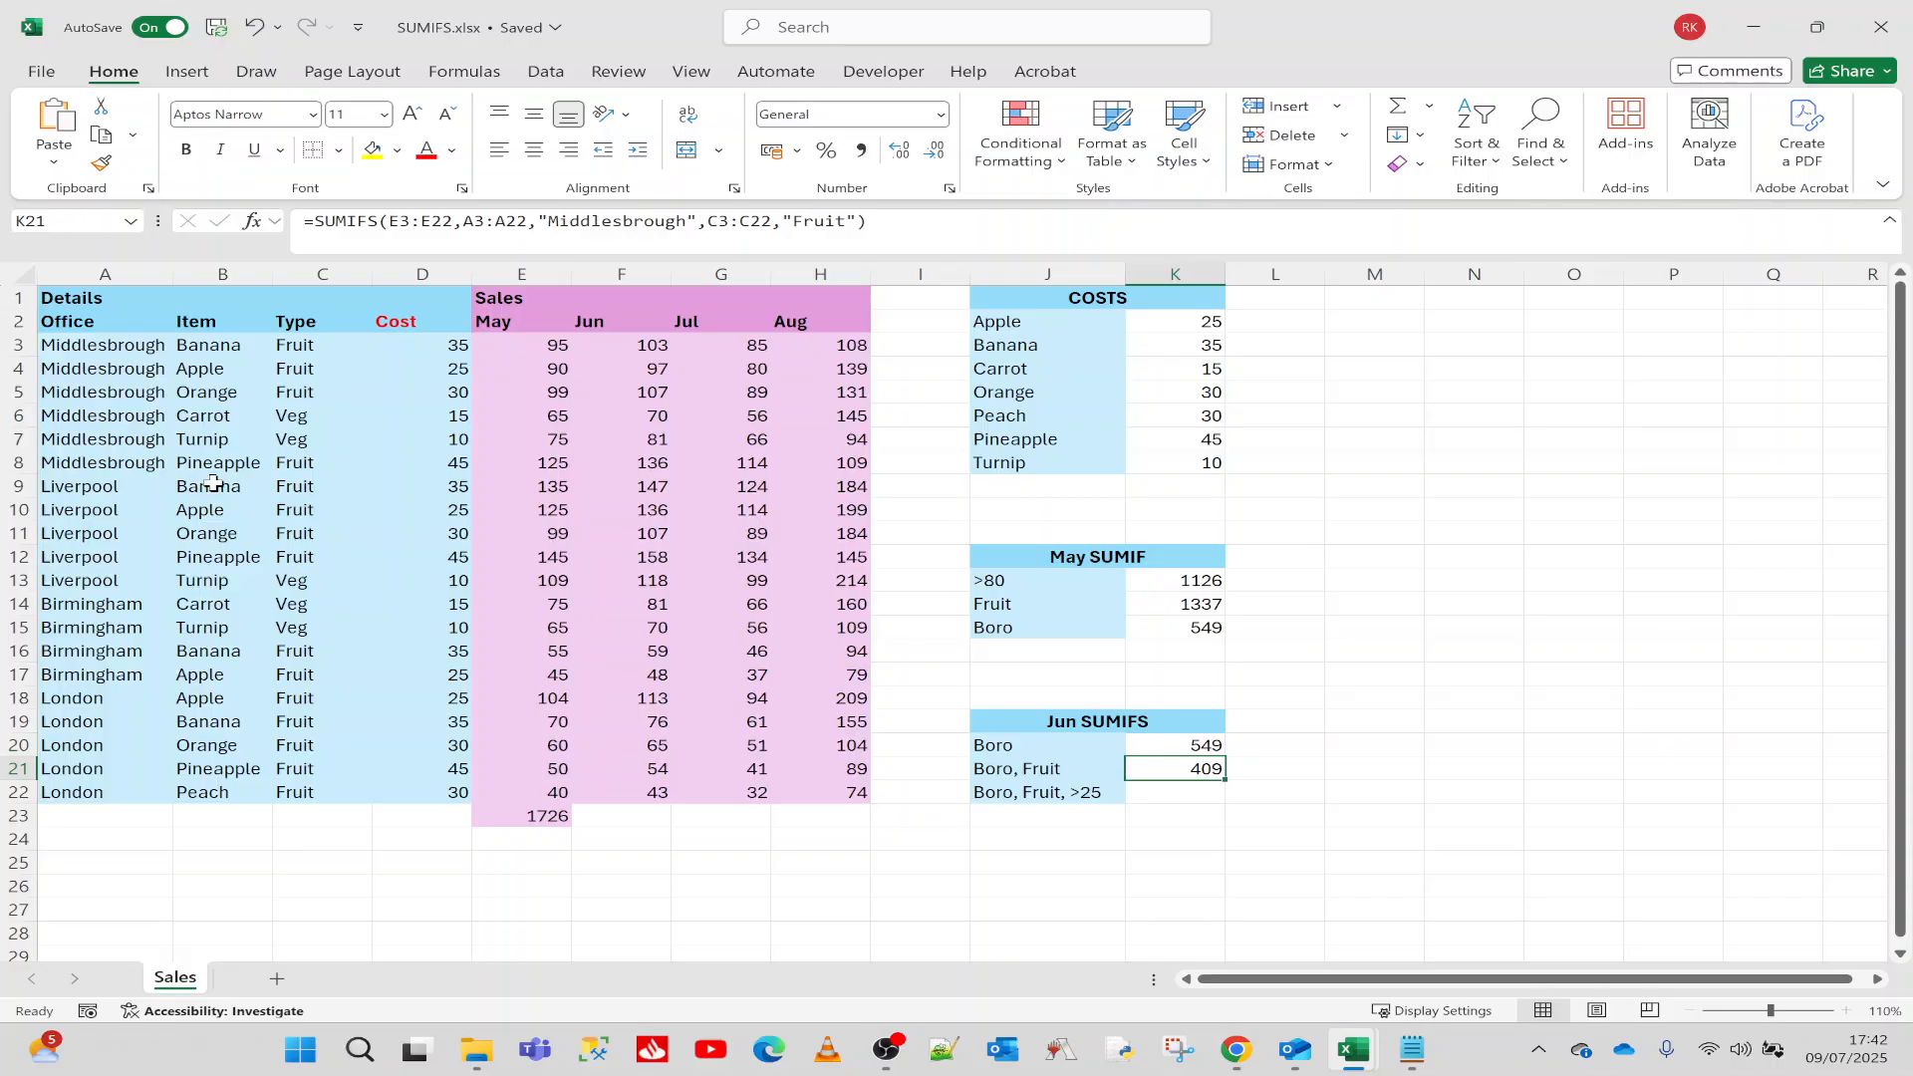
# Step: Check the Boro, Fruit result against the sum of the May sales in E3, E4, E5 and E8
pyautogui.click(523, 350)
pyautogui.keyDown('ctrl'); pyautogui.click(530, 376); pyautogui.keyUp('ctrl')
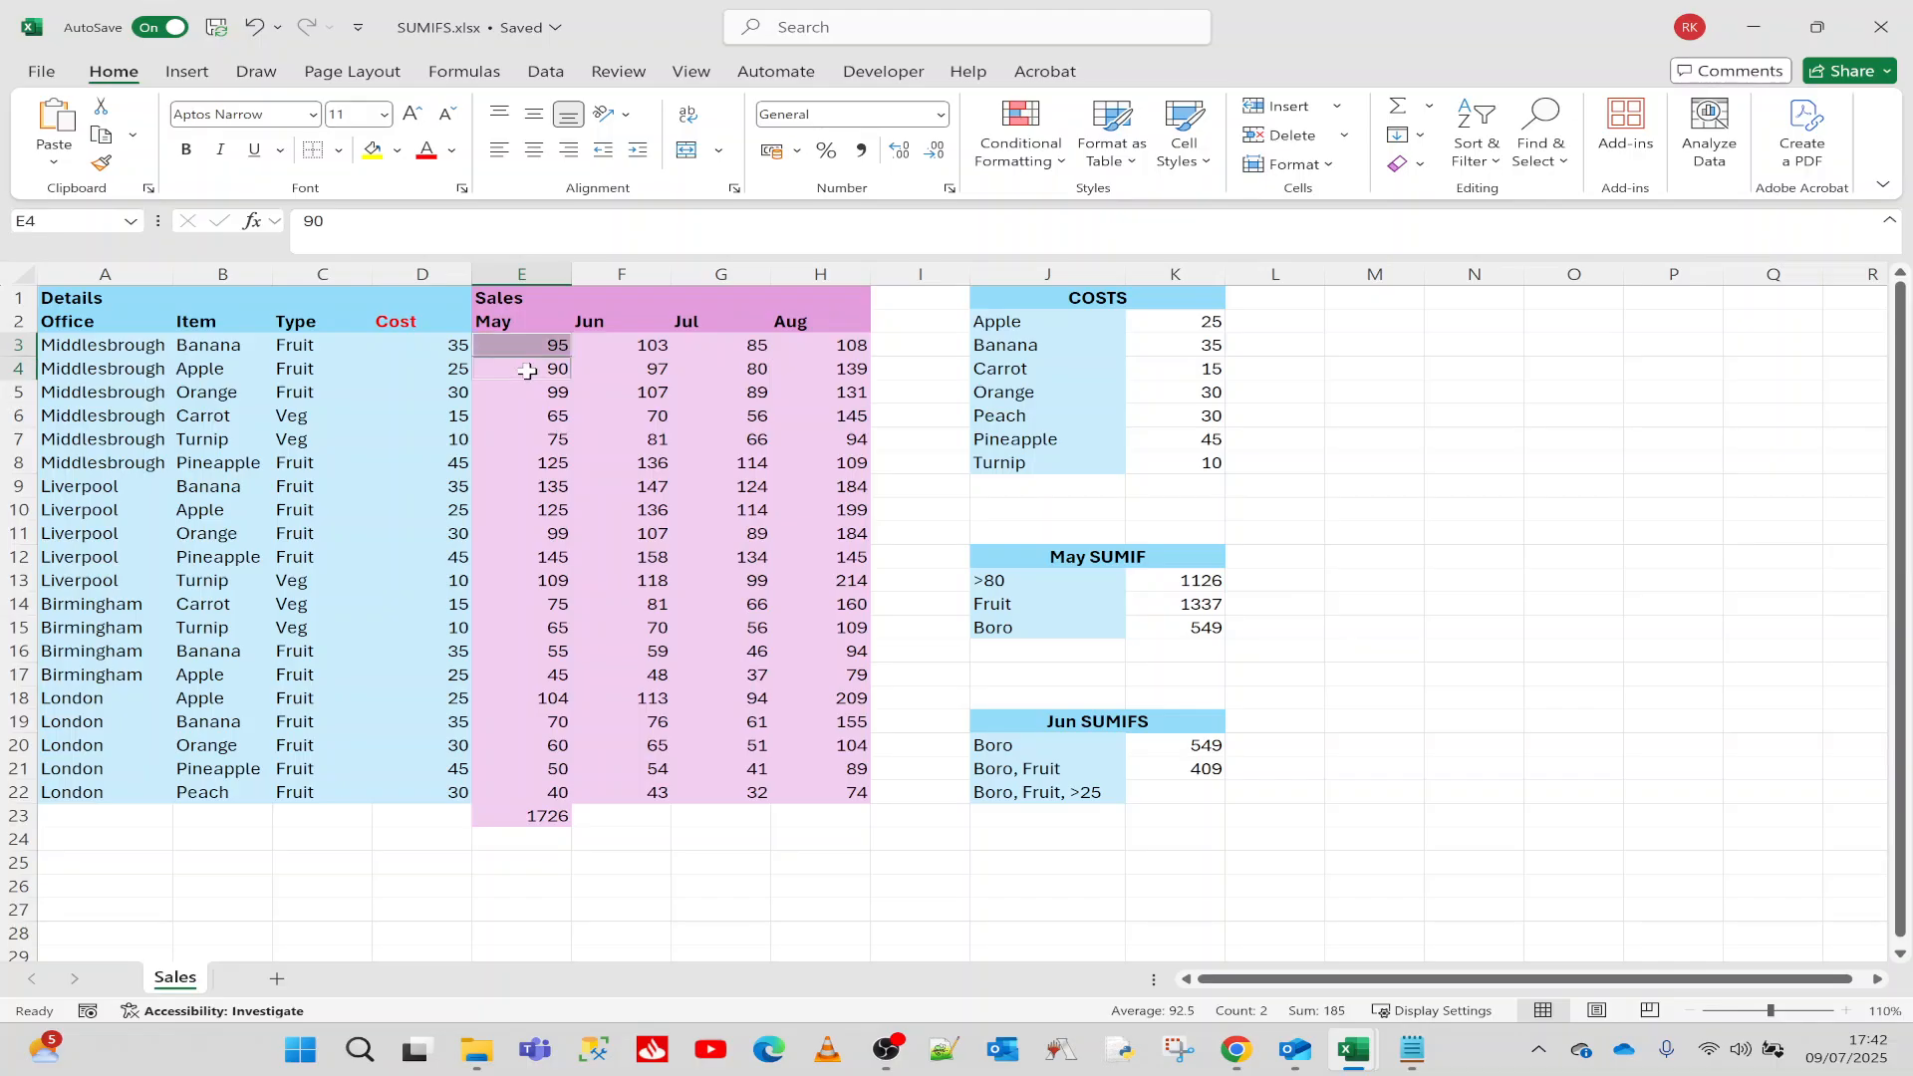
pyautogui.keyDown('ctrl'); pyautogui.click(527, 393); pyautogui.keyUp('ctrl')
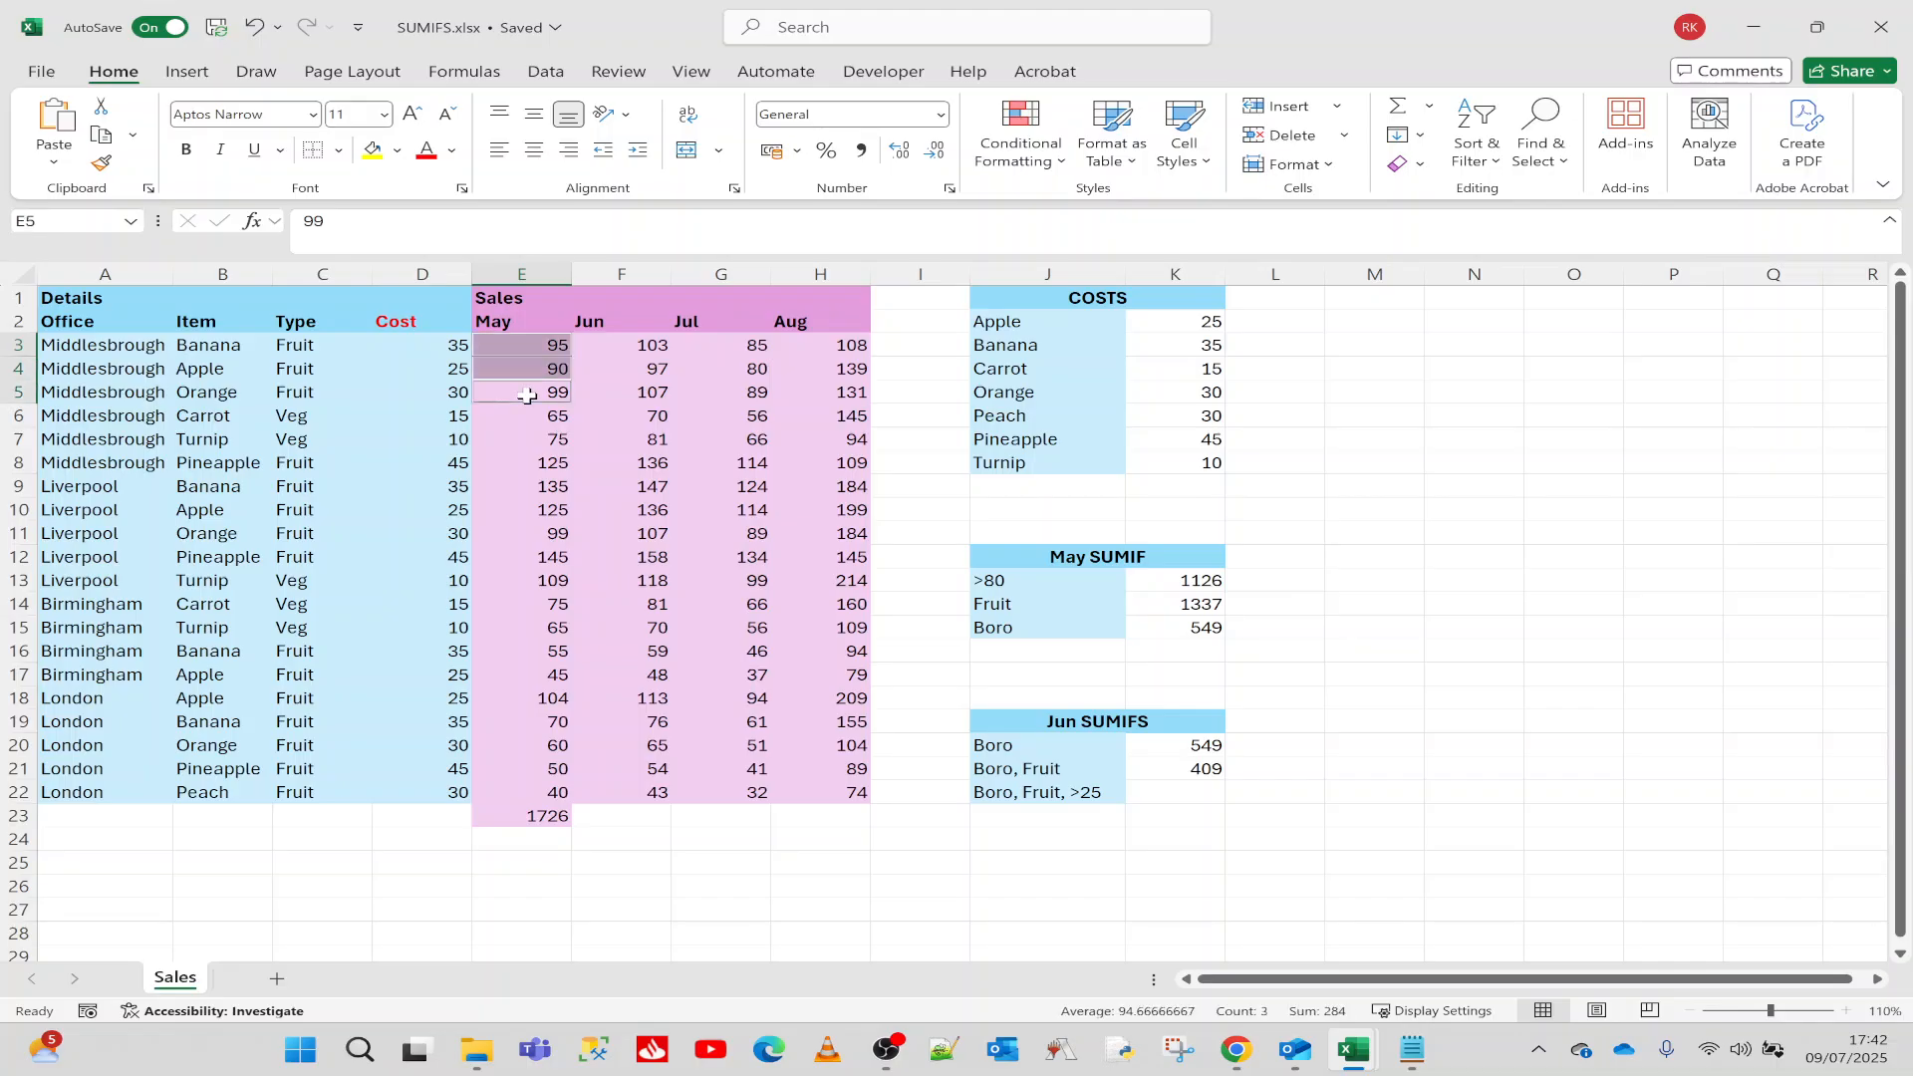
pyautogui.keyDown('ctrl'); pyautogui.click(529, 464); pyautogui.keyUp('ctrl')
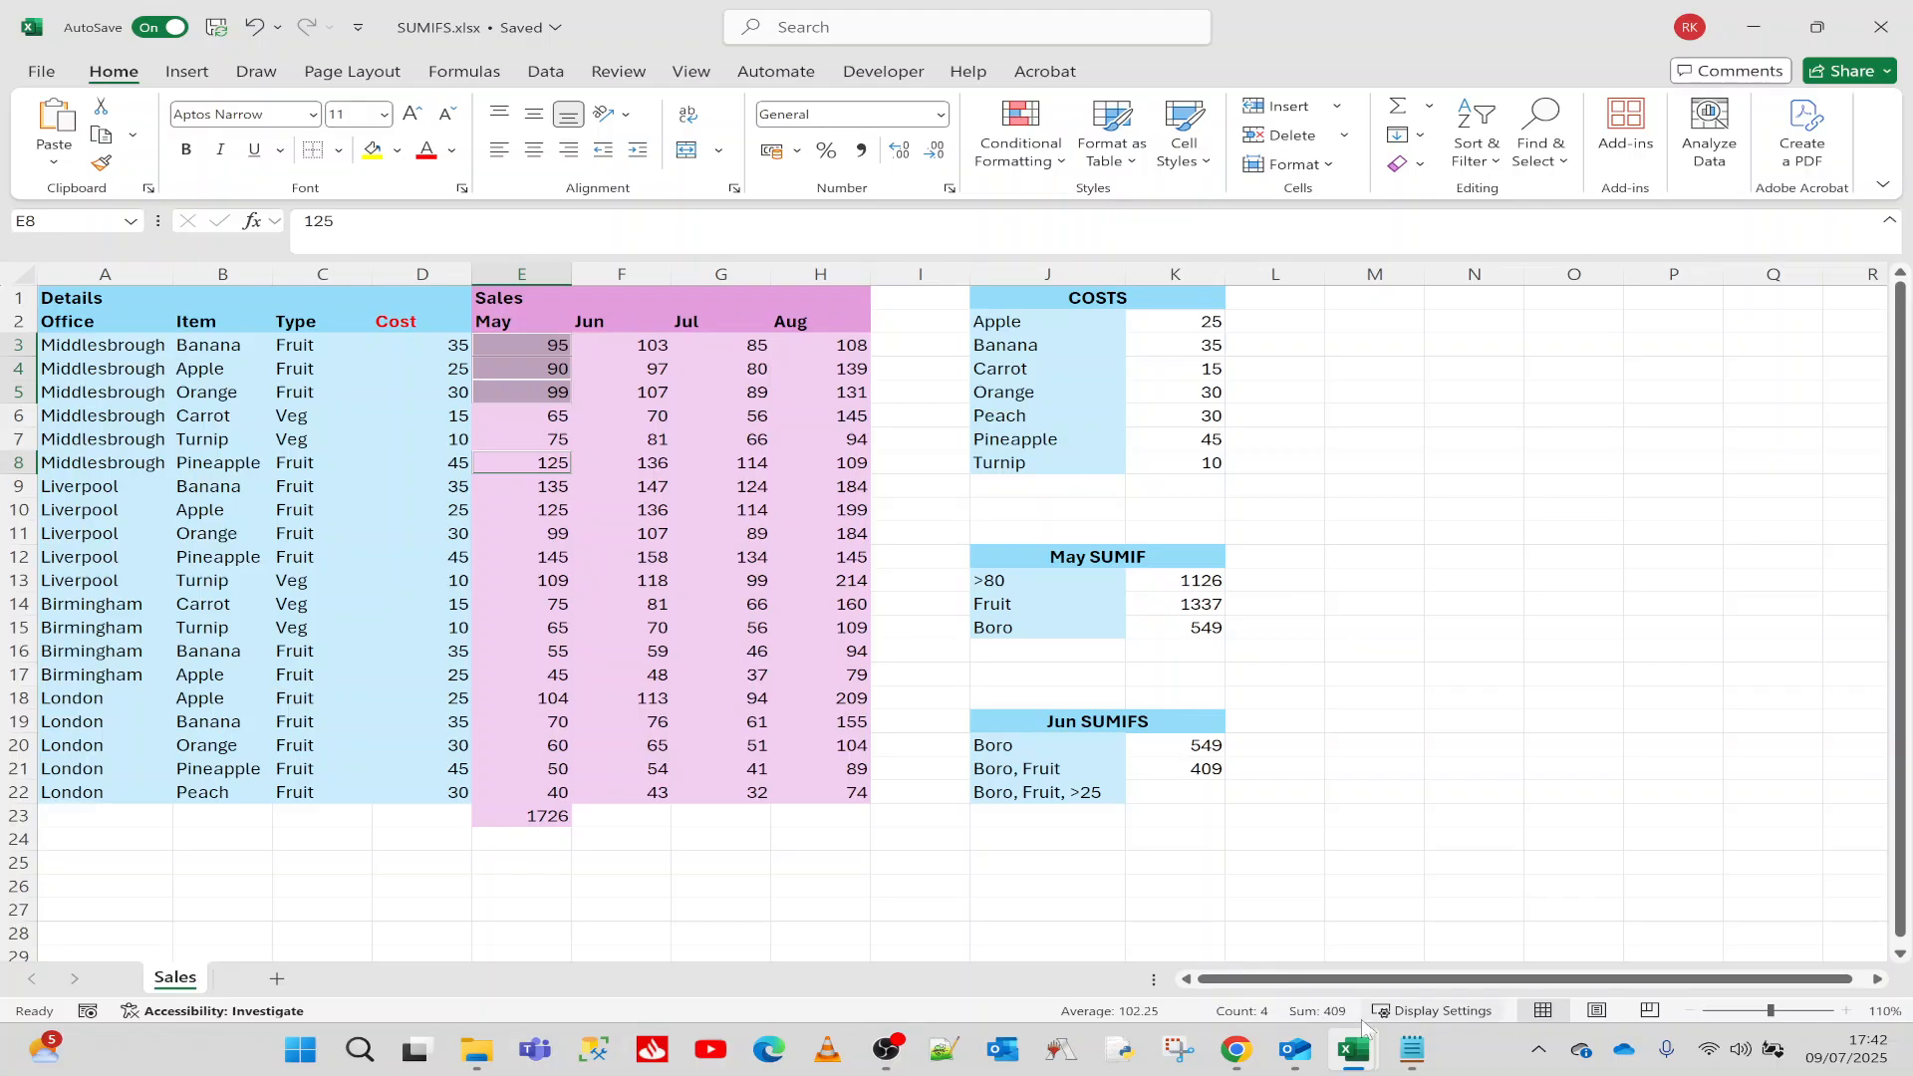
# Step: Copy the text of the K21 SUMIFS formula into K22 with its ranges unchanged
pyautogui.click(1173, 770)
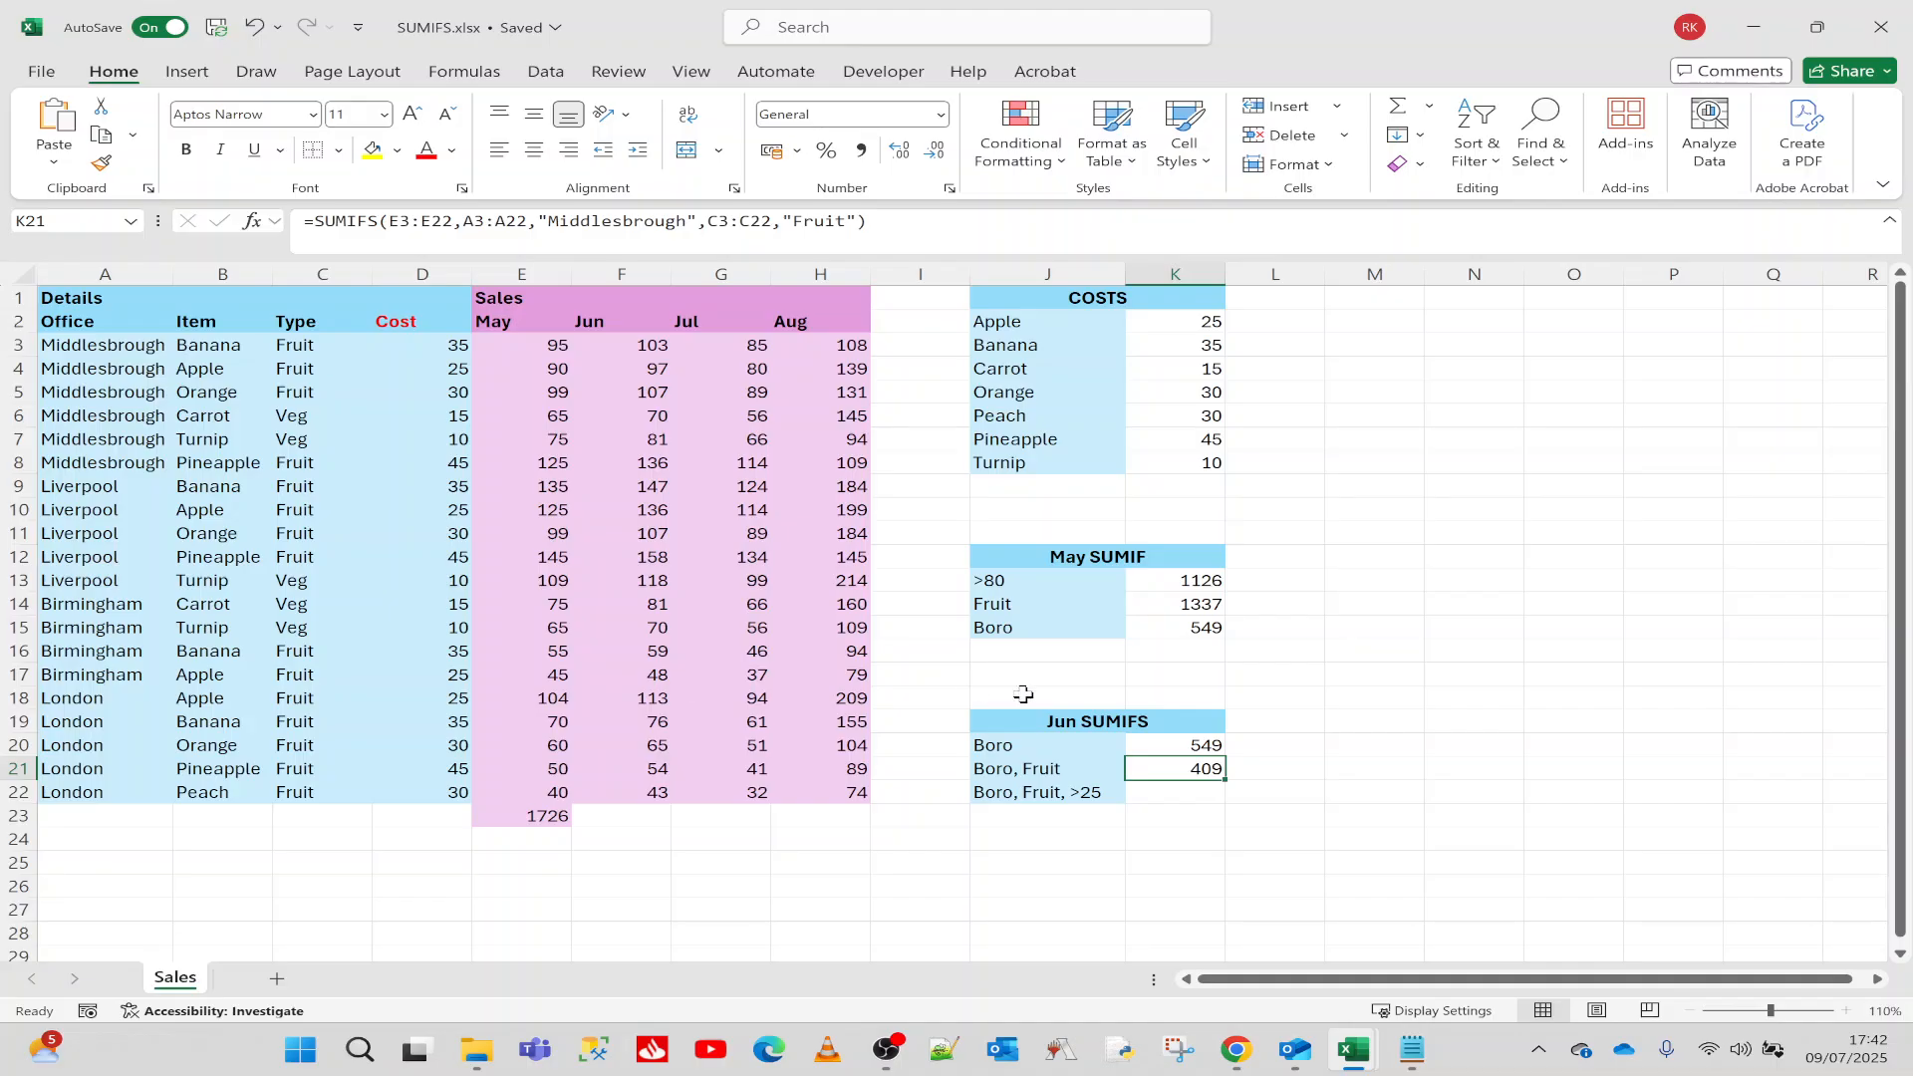
pyautogui.moveTo(867, 220); pyautogui.dragTo(304, 220)
pyautogui.hotkey('ctrl', 'c')
pyautogui.click(187, 220)
pyautogui.click(1201, 793)
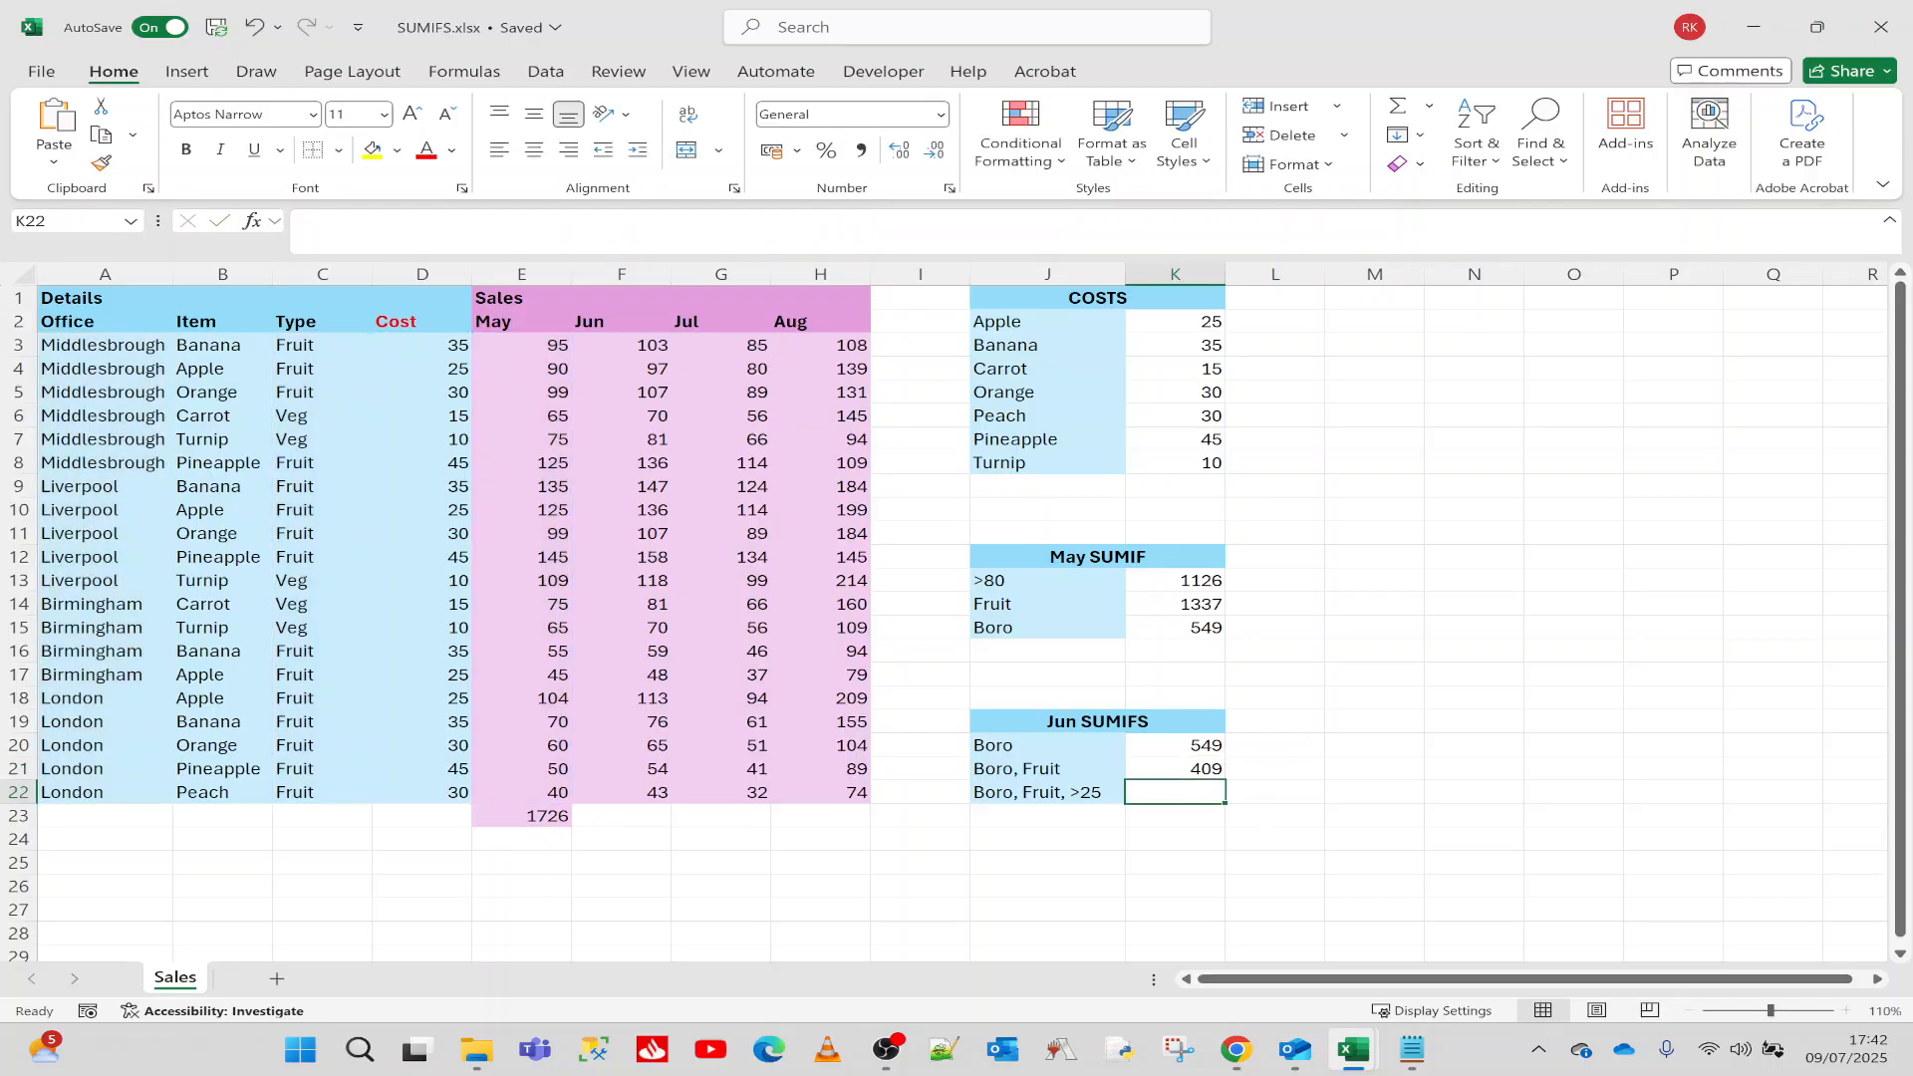
pyautogui.press('F2')
pyautogui.hotkey('ctrl', 'v')
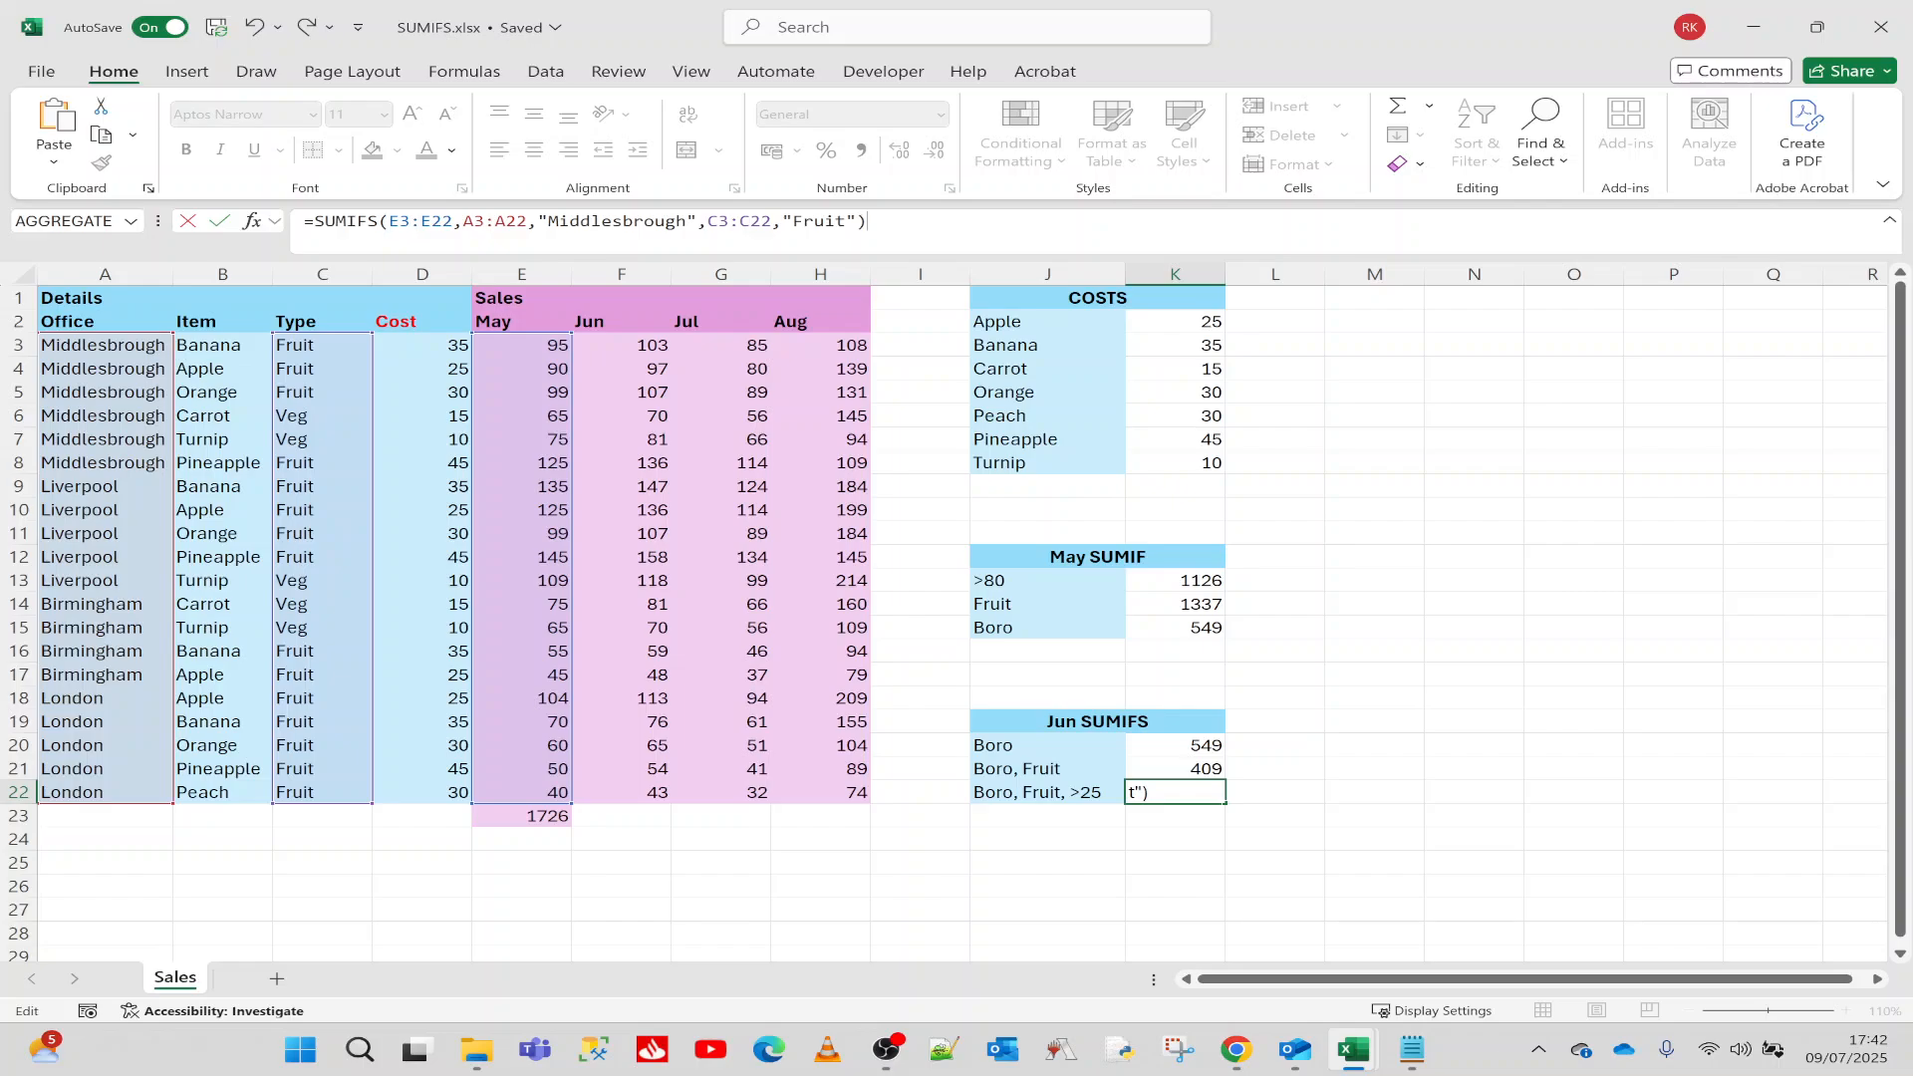
# Step: Extend the K22 SUMIFS formula with a third condition, cost range D3:D22 meeting ">25"
pyautogui.press('Left')
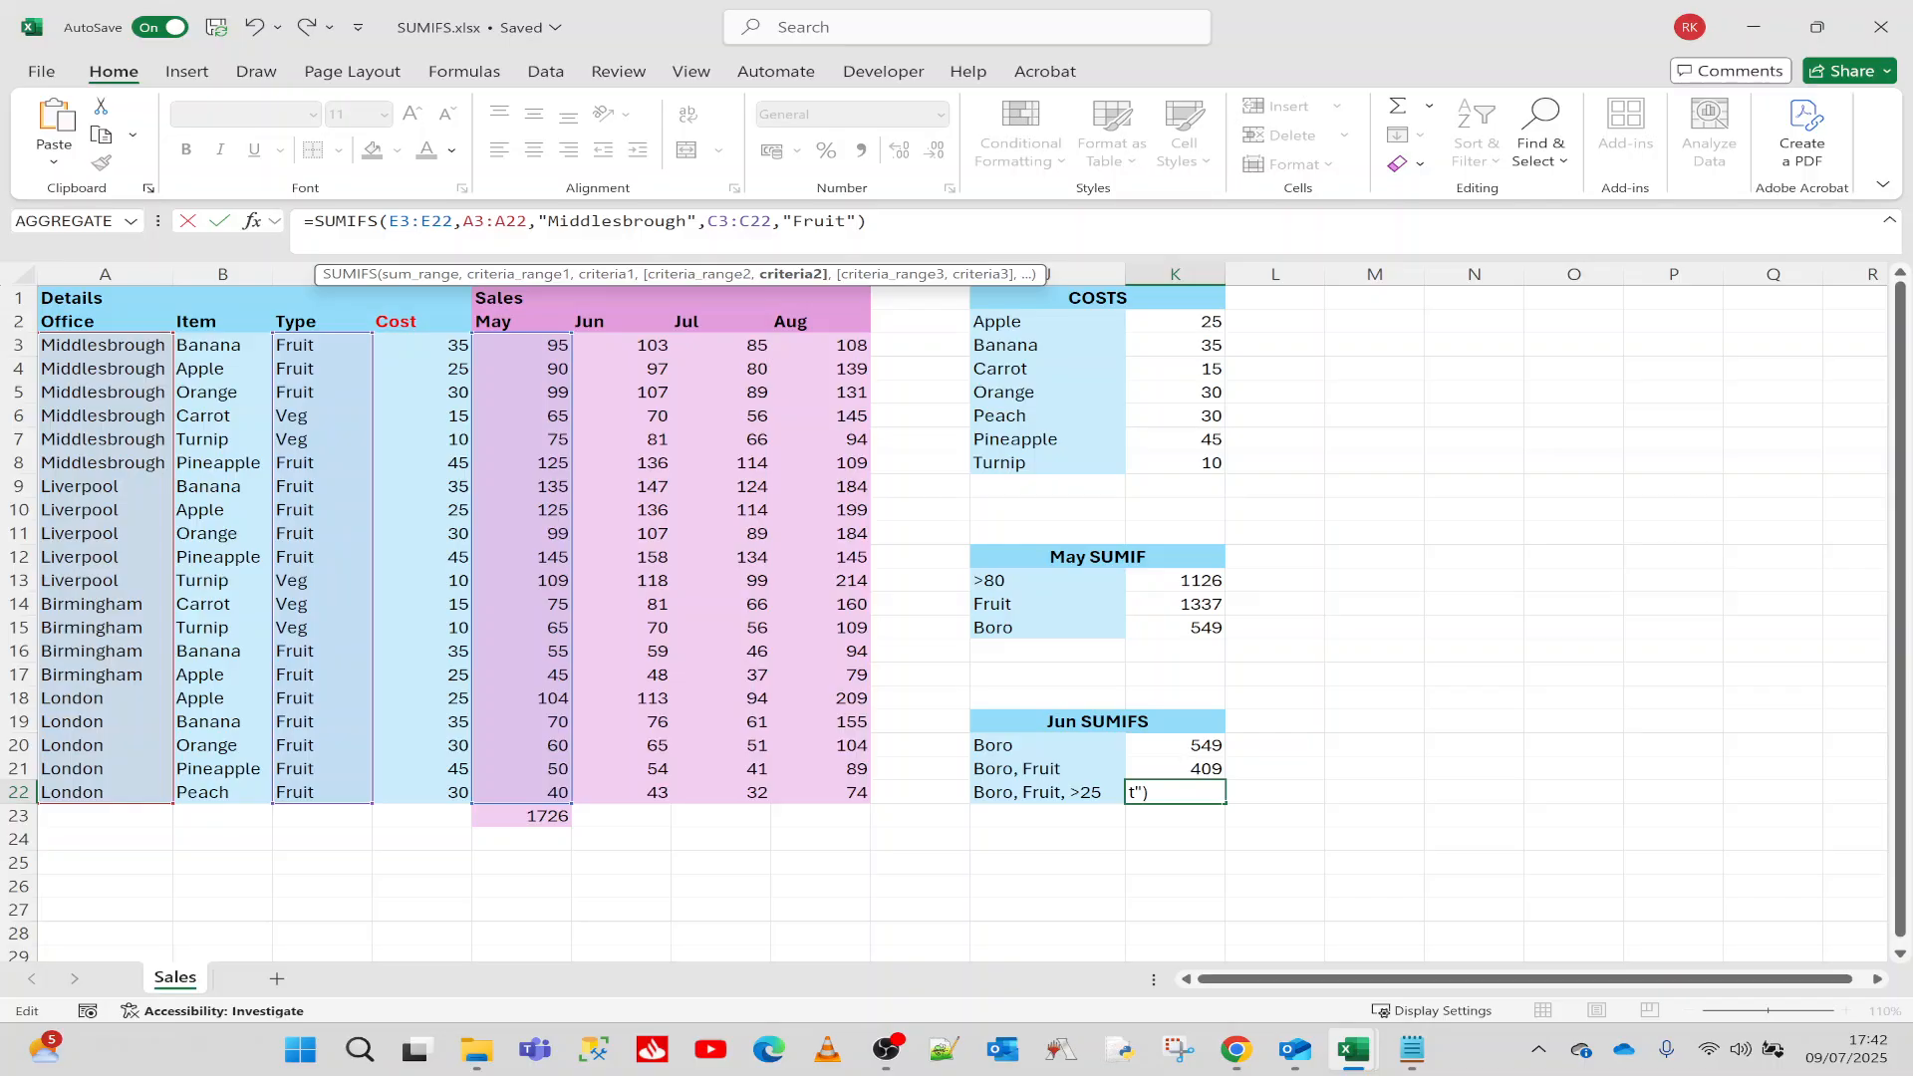
pyautogui.write(',')
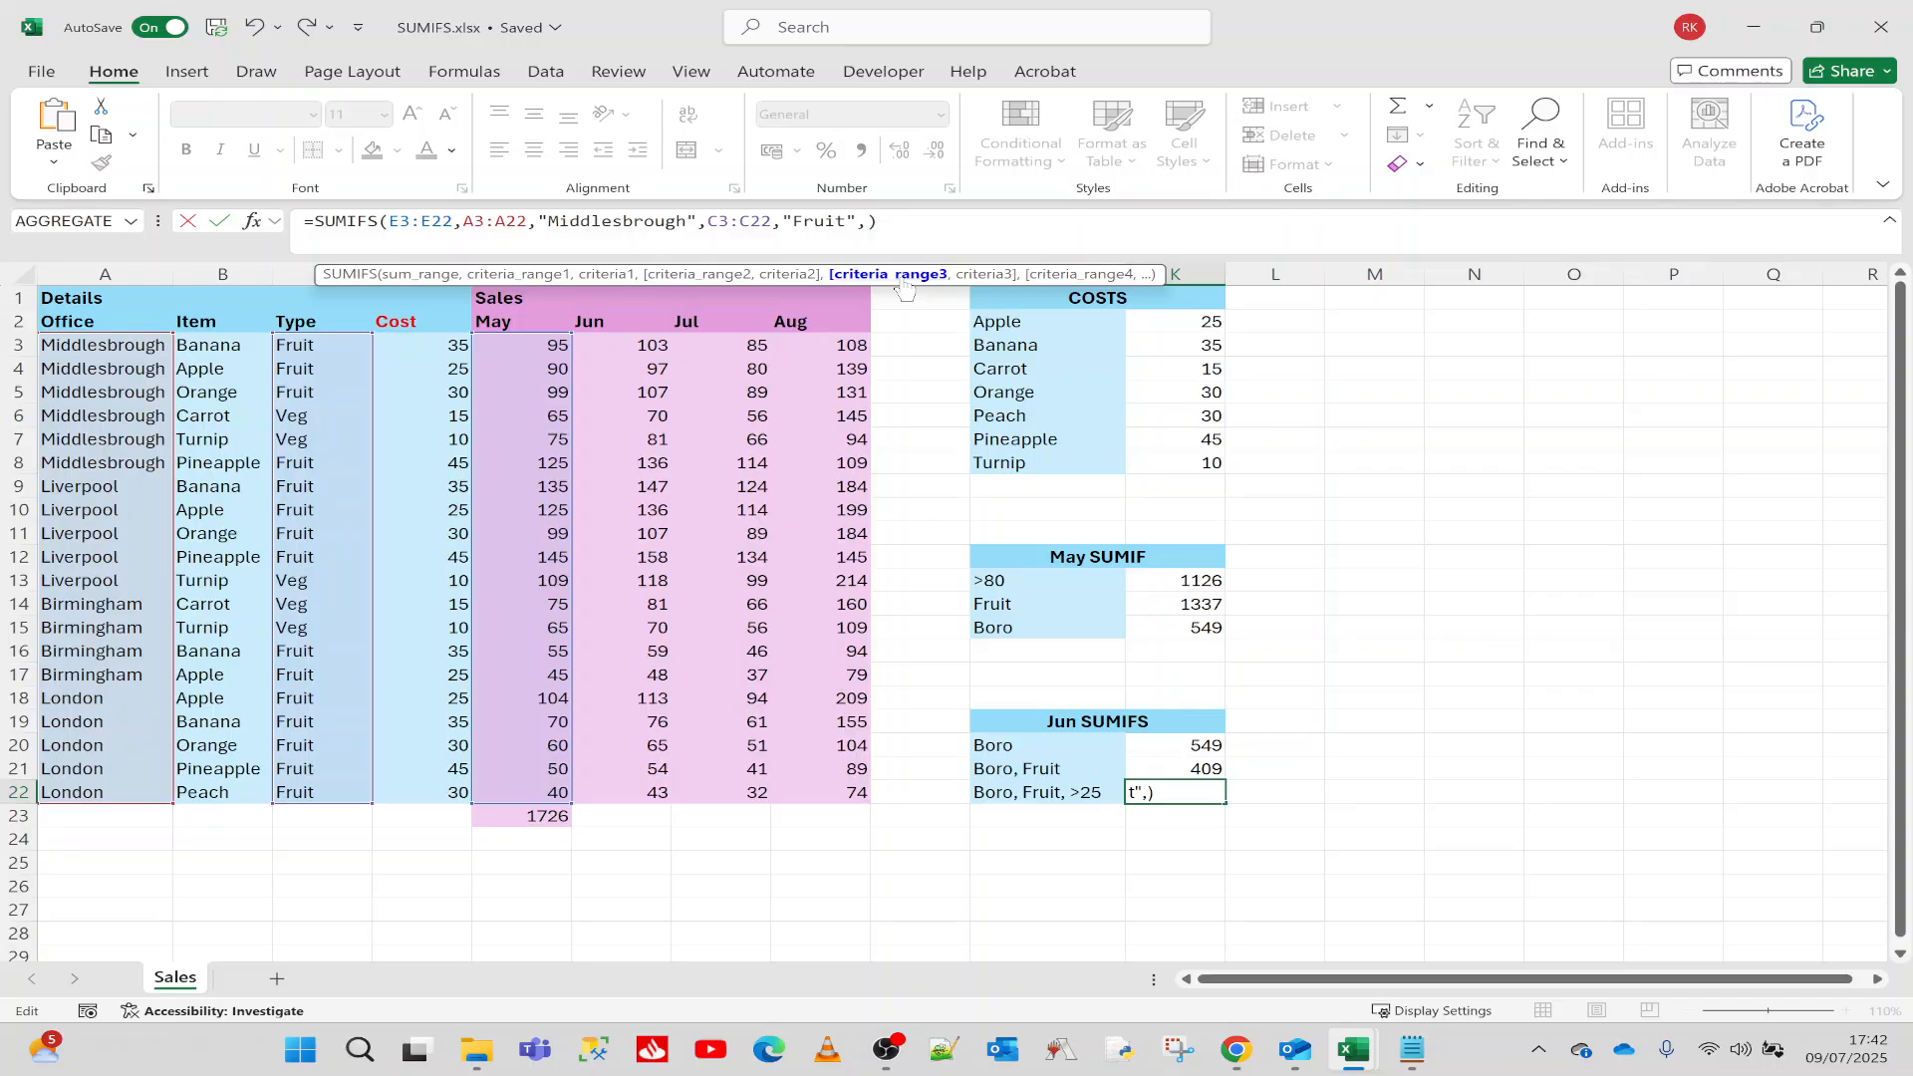
pyautogui.moveTo(438, 349); pyautogui.dragTo(456, 790)
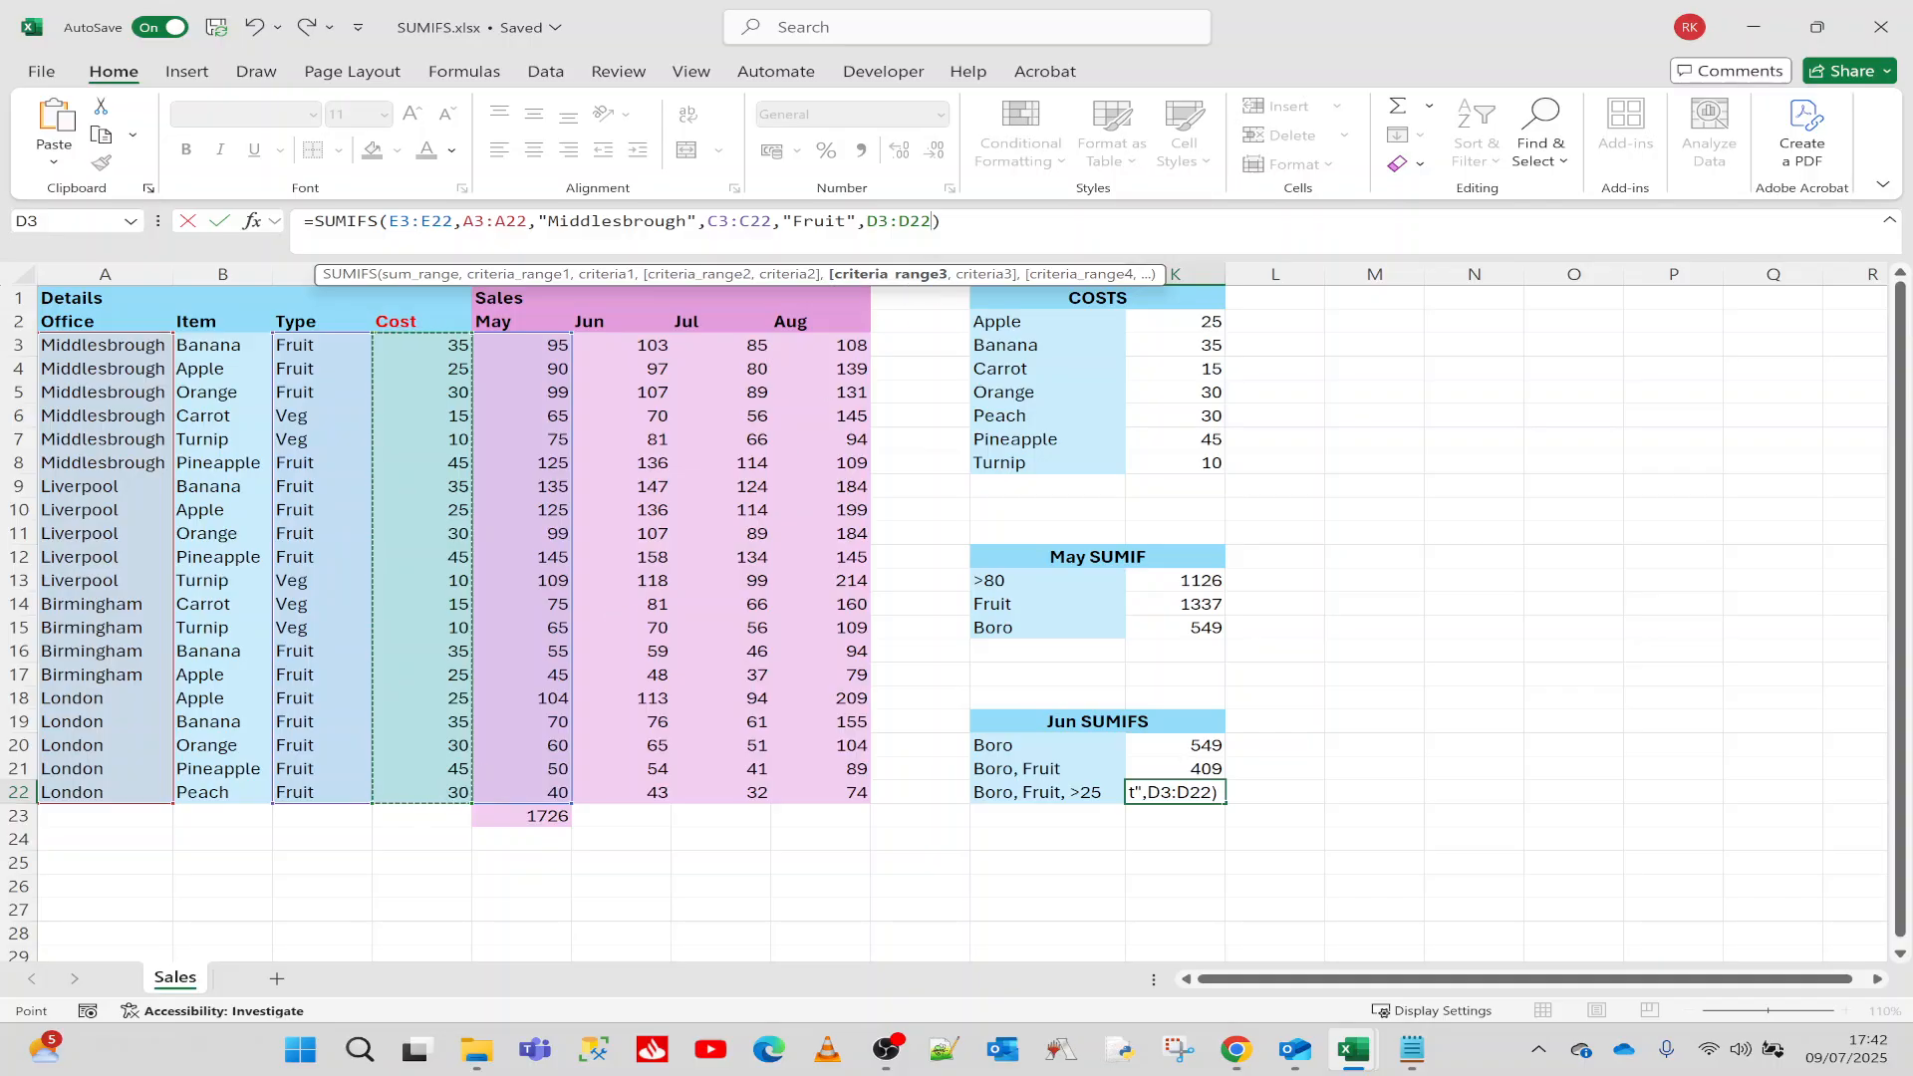
pyautogui.write(',')
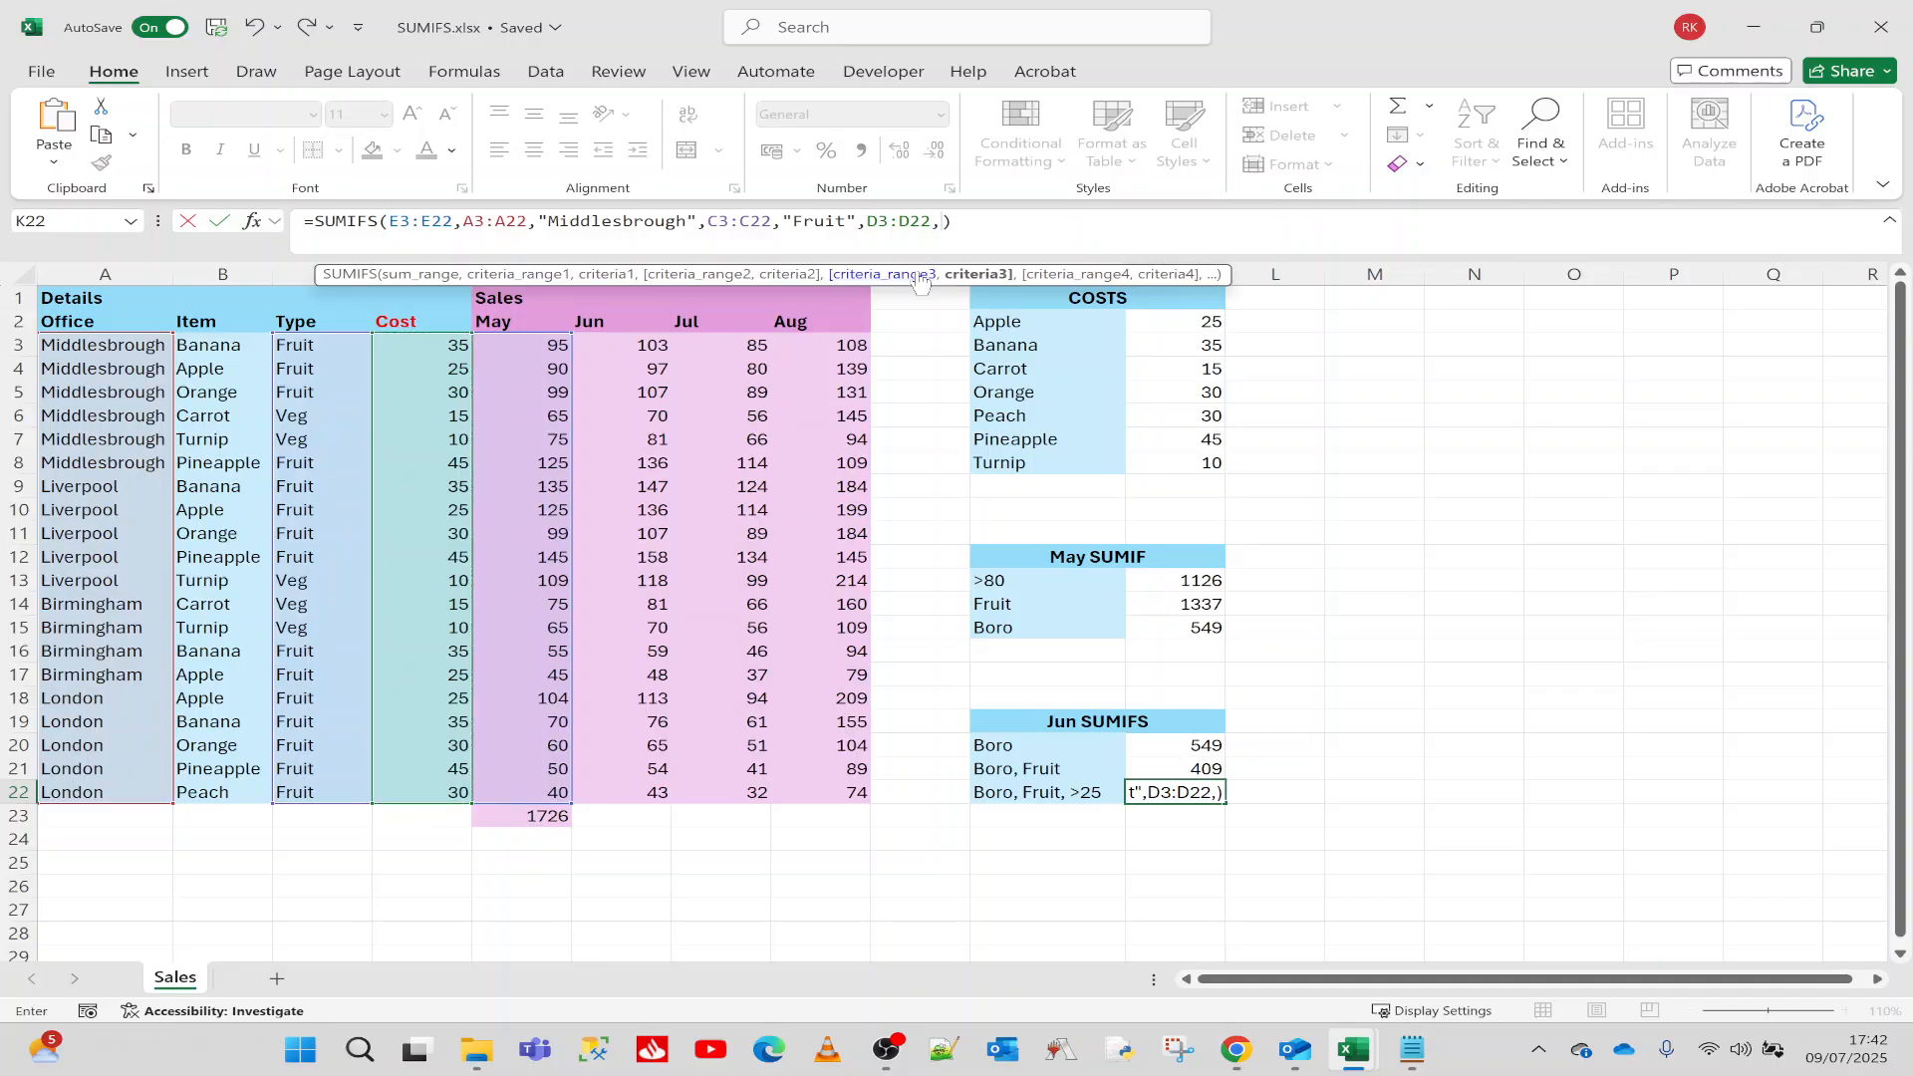
pyautogui.write('">25"')
pyautogui.press('Return')
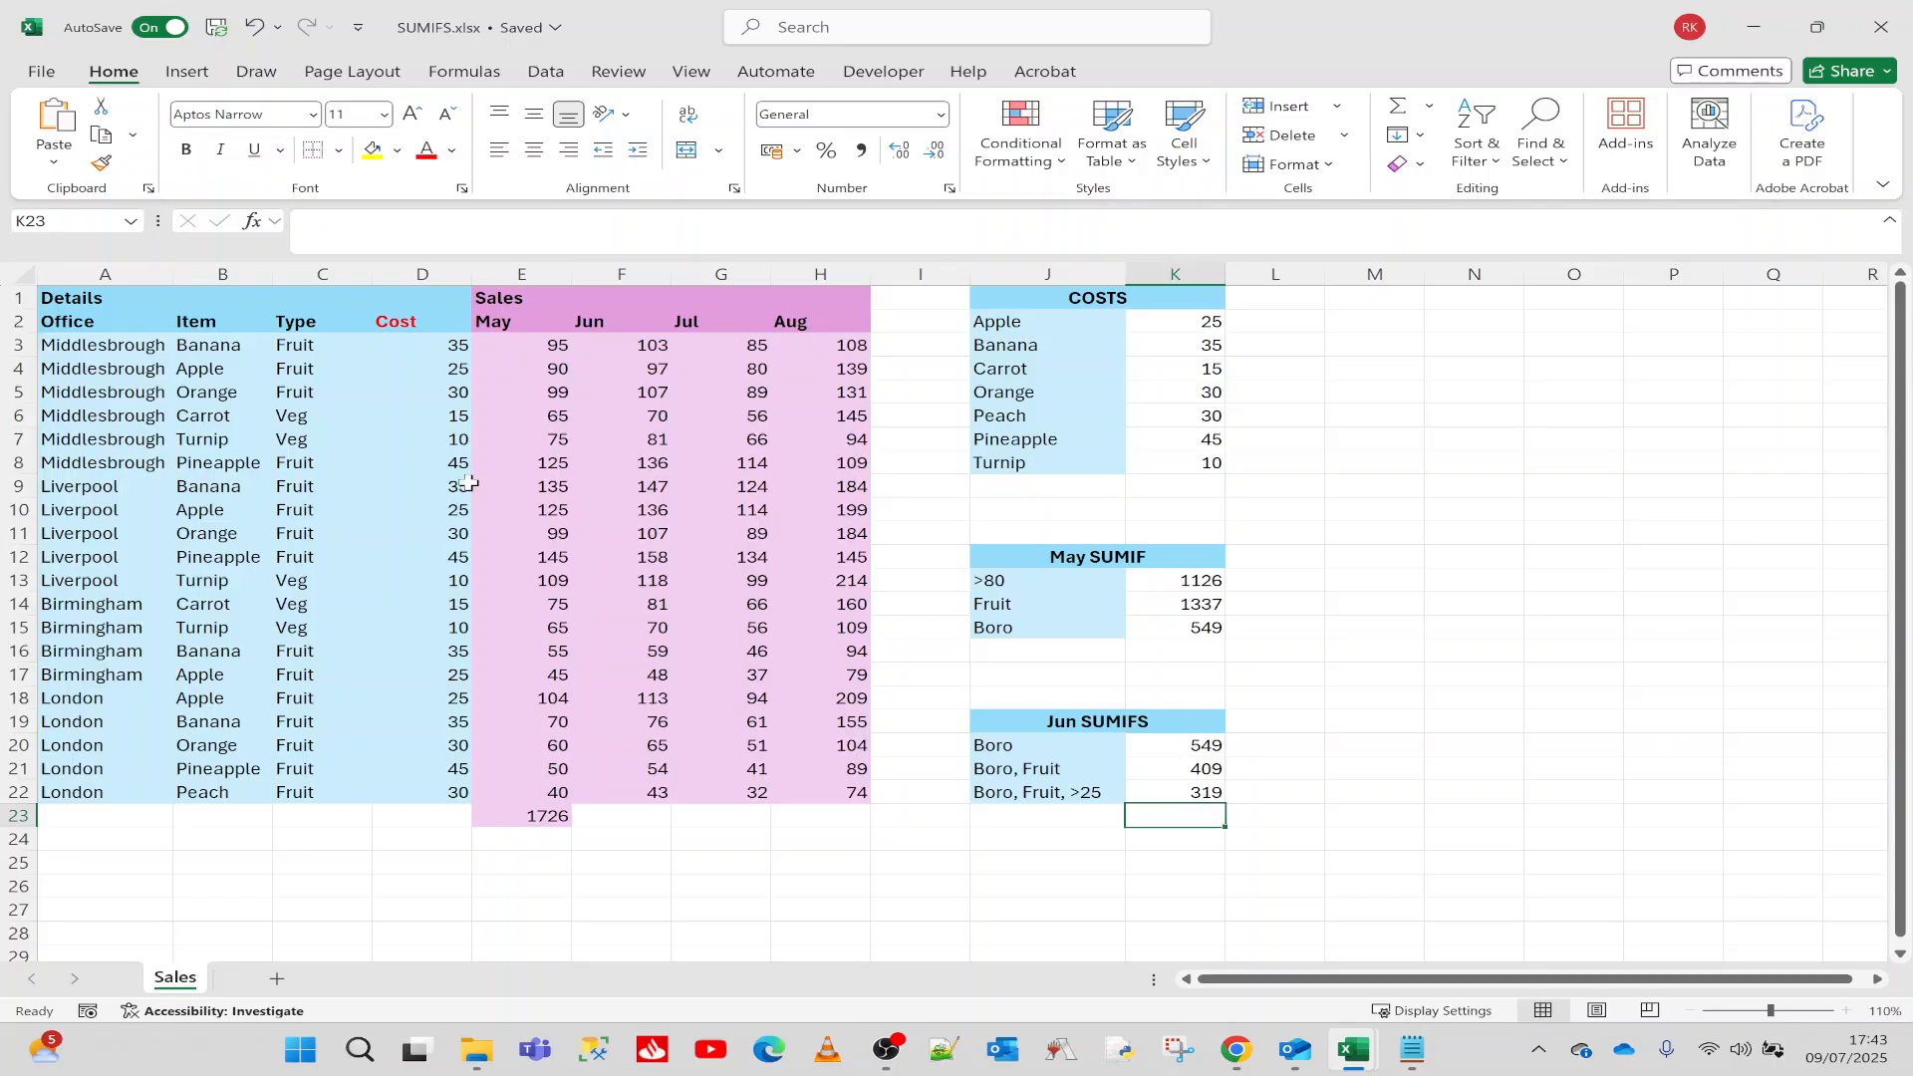
# Step: Check the Boro, Fruit, >25 result in K22 against the sum of the May sales in E3, E5 and E8
pyautogui.click(452, 374)
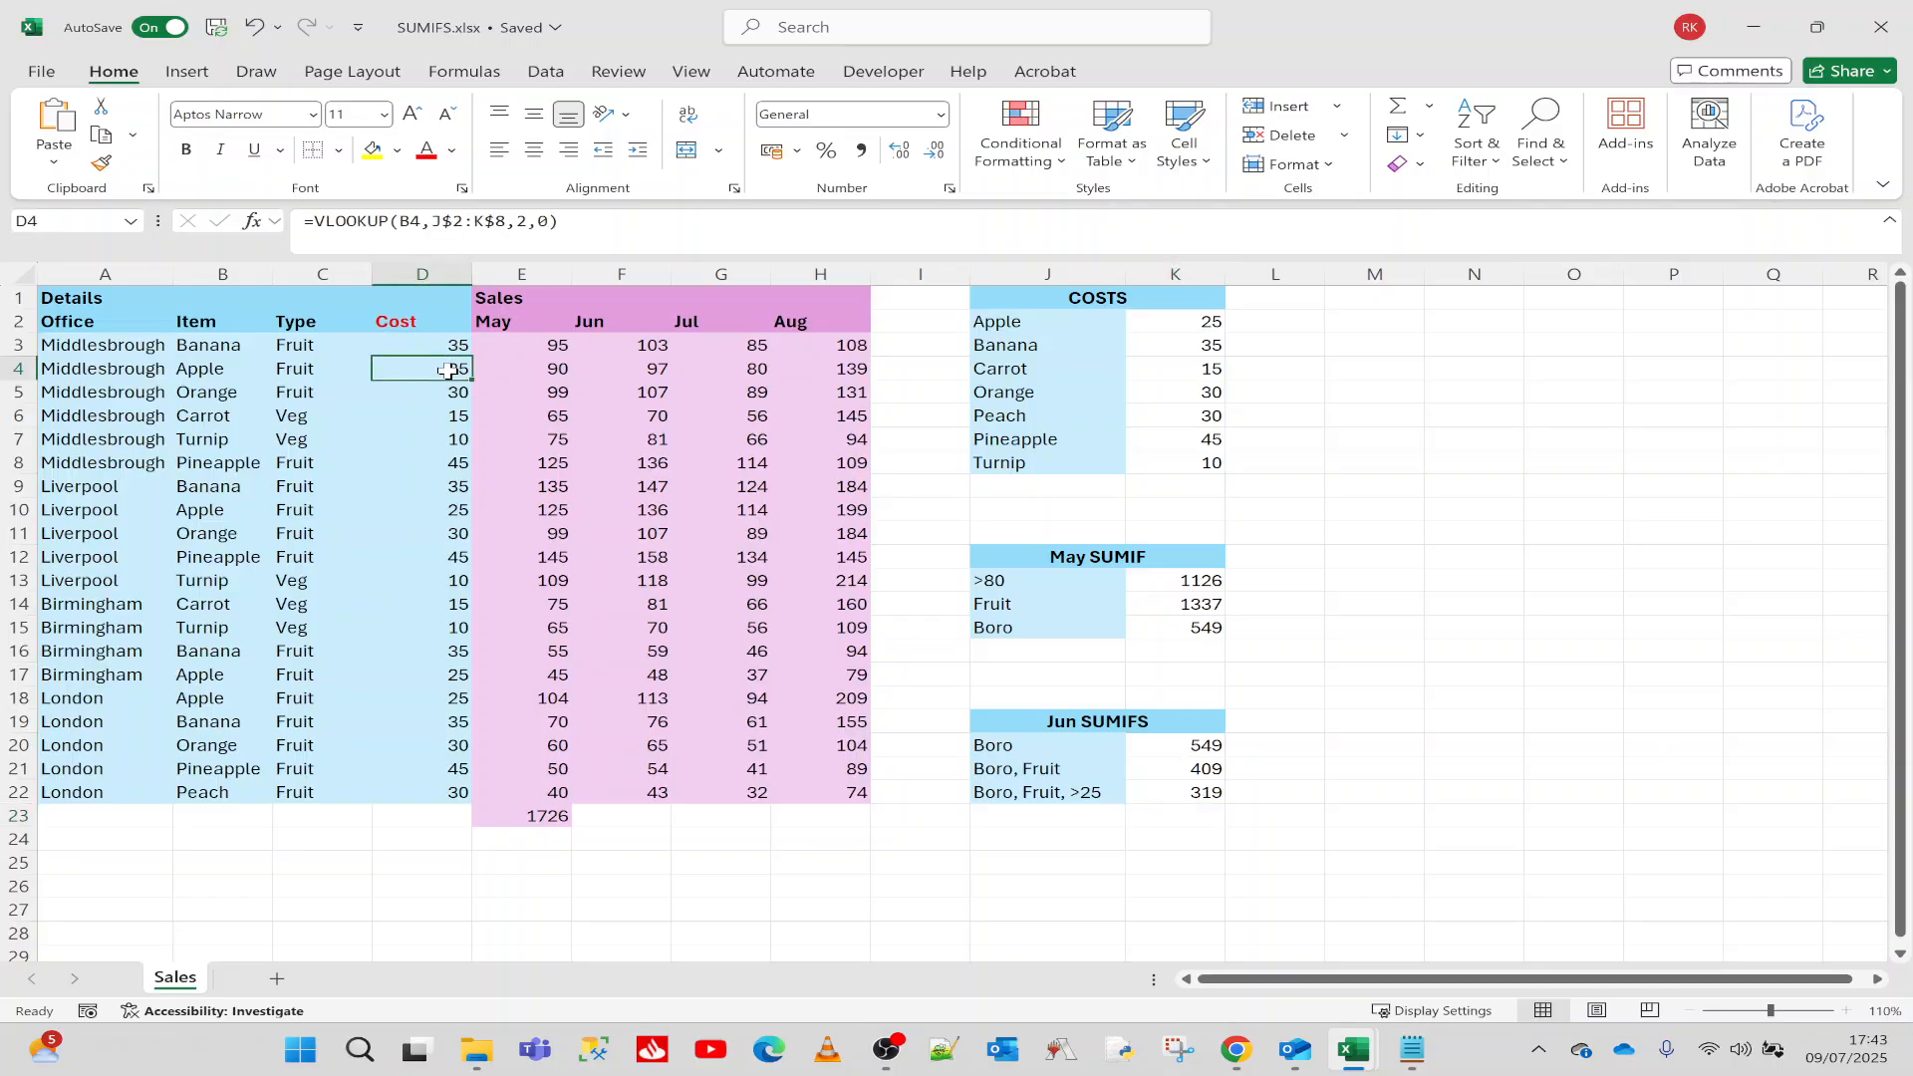
pyautogui.click(554, 348)
pyautogui.keyDown('ctrl'); pyautogui.click(553, 396); pyautogui.keyUp('ctrl')
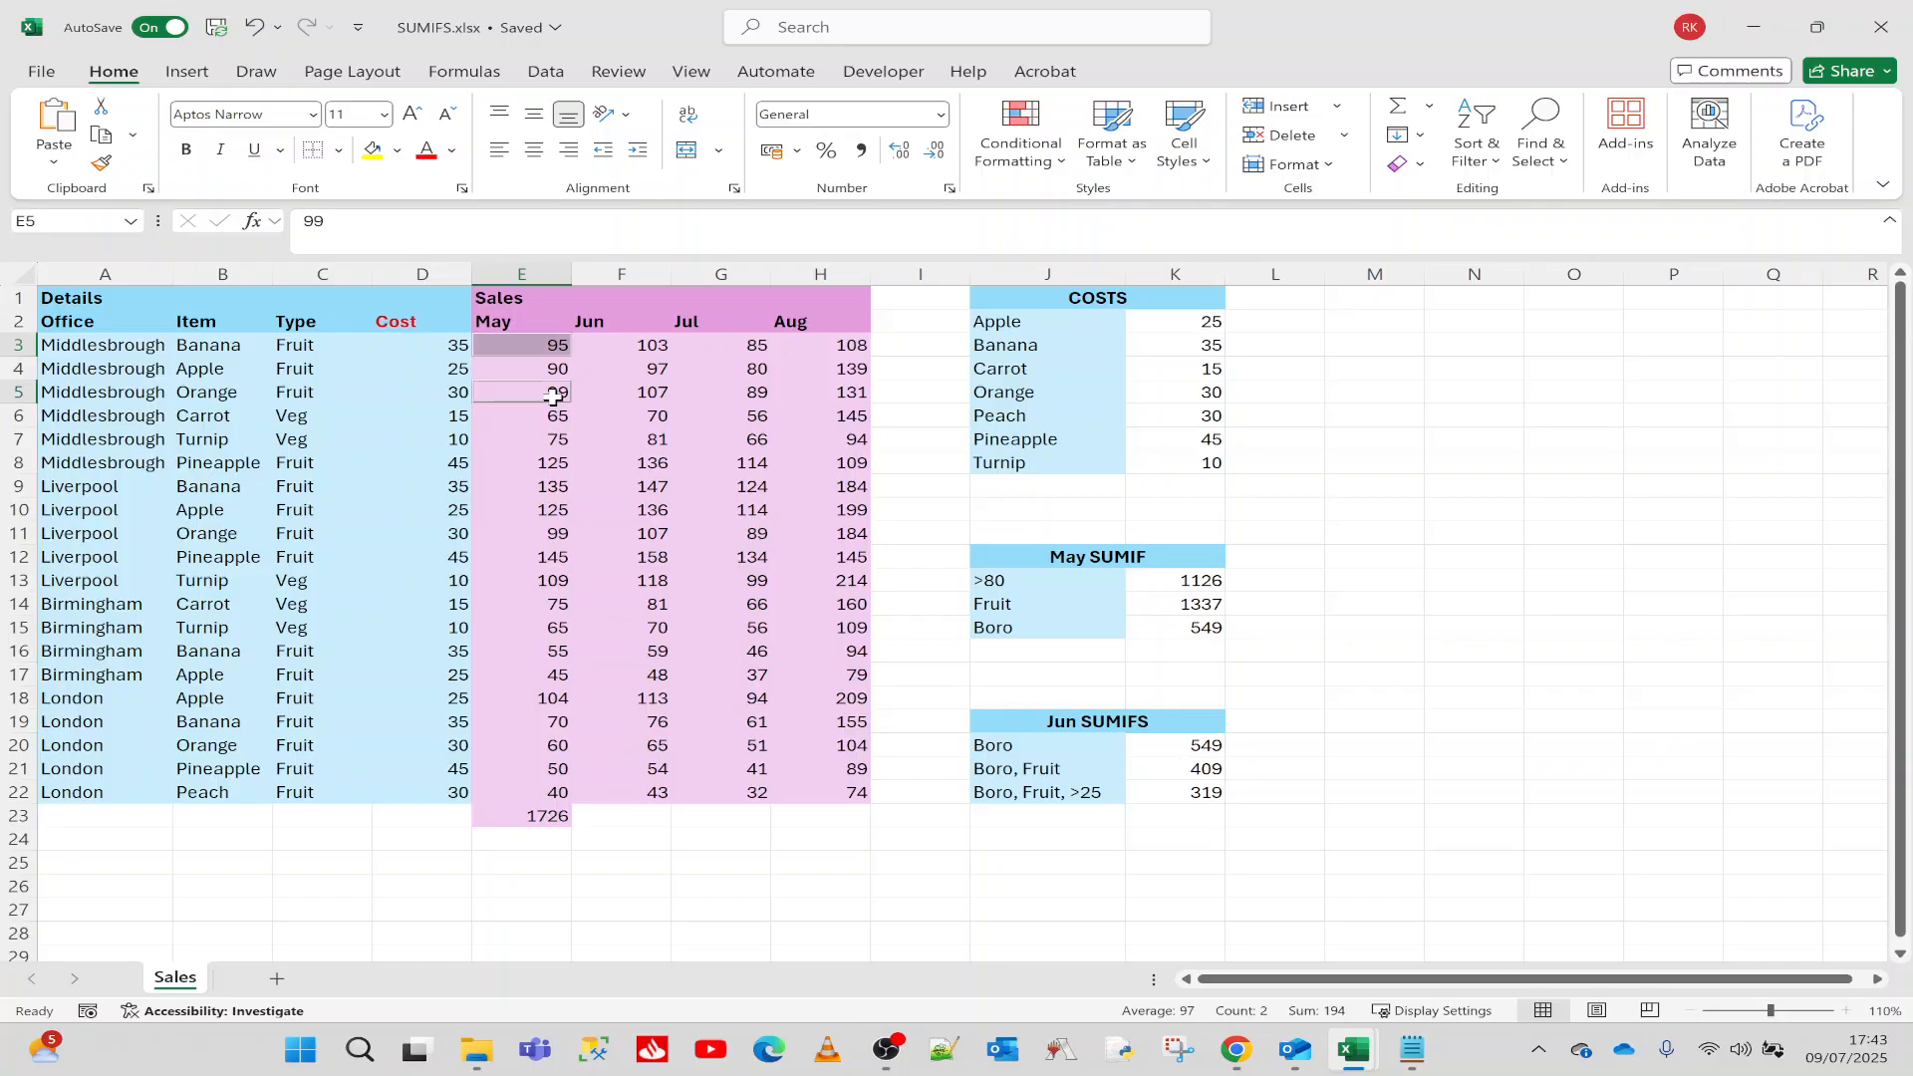
pyautogui.keyDown('ctrl'); pyautogui.click(546, 463); pyautogui.keyUp('ctrl')
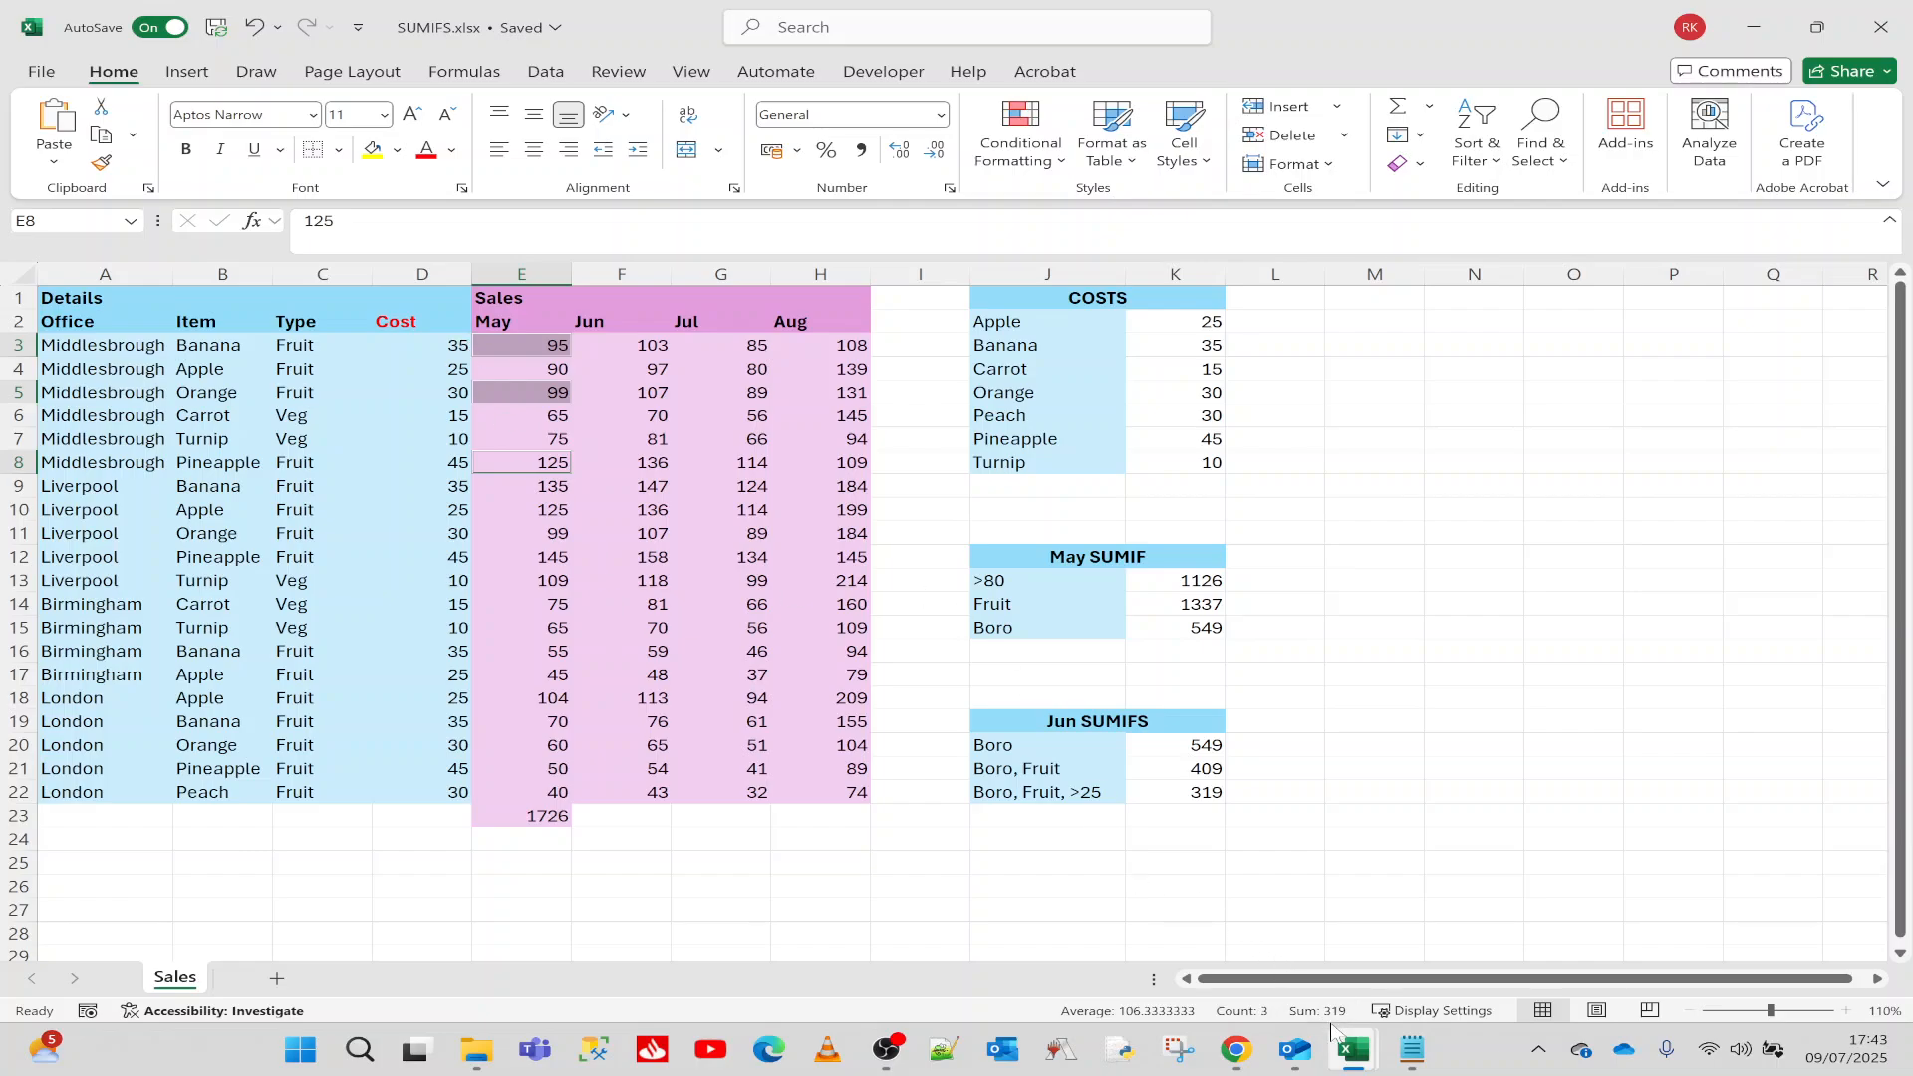
pyautogui.click(1200, 791)
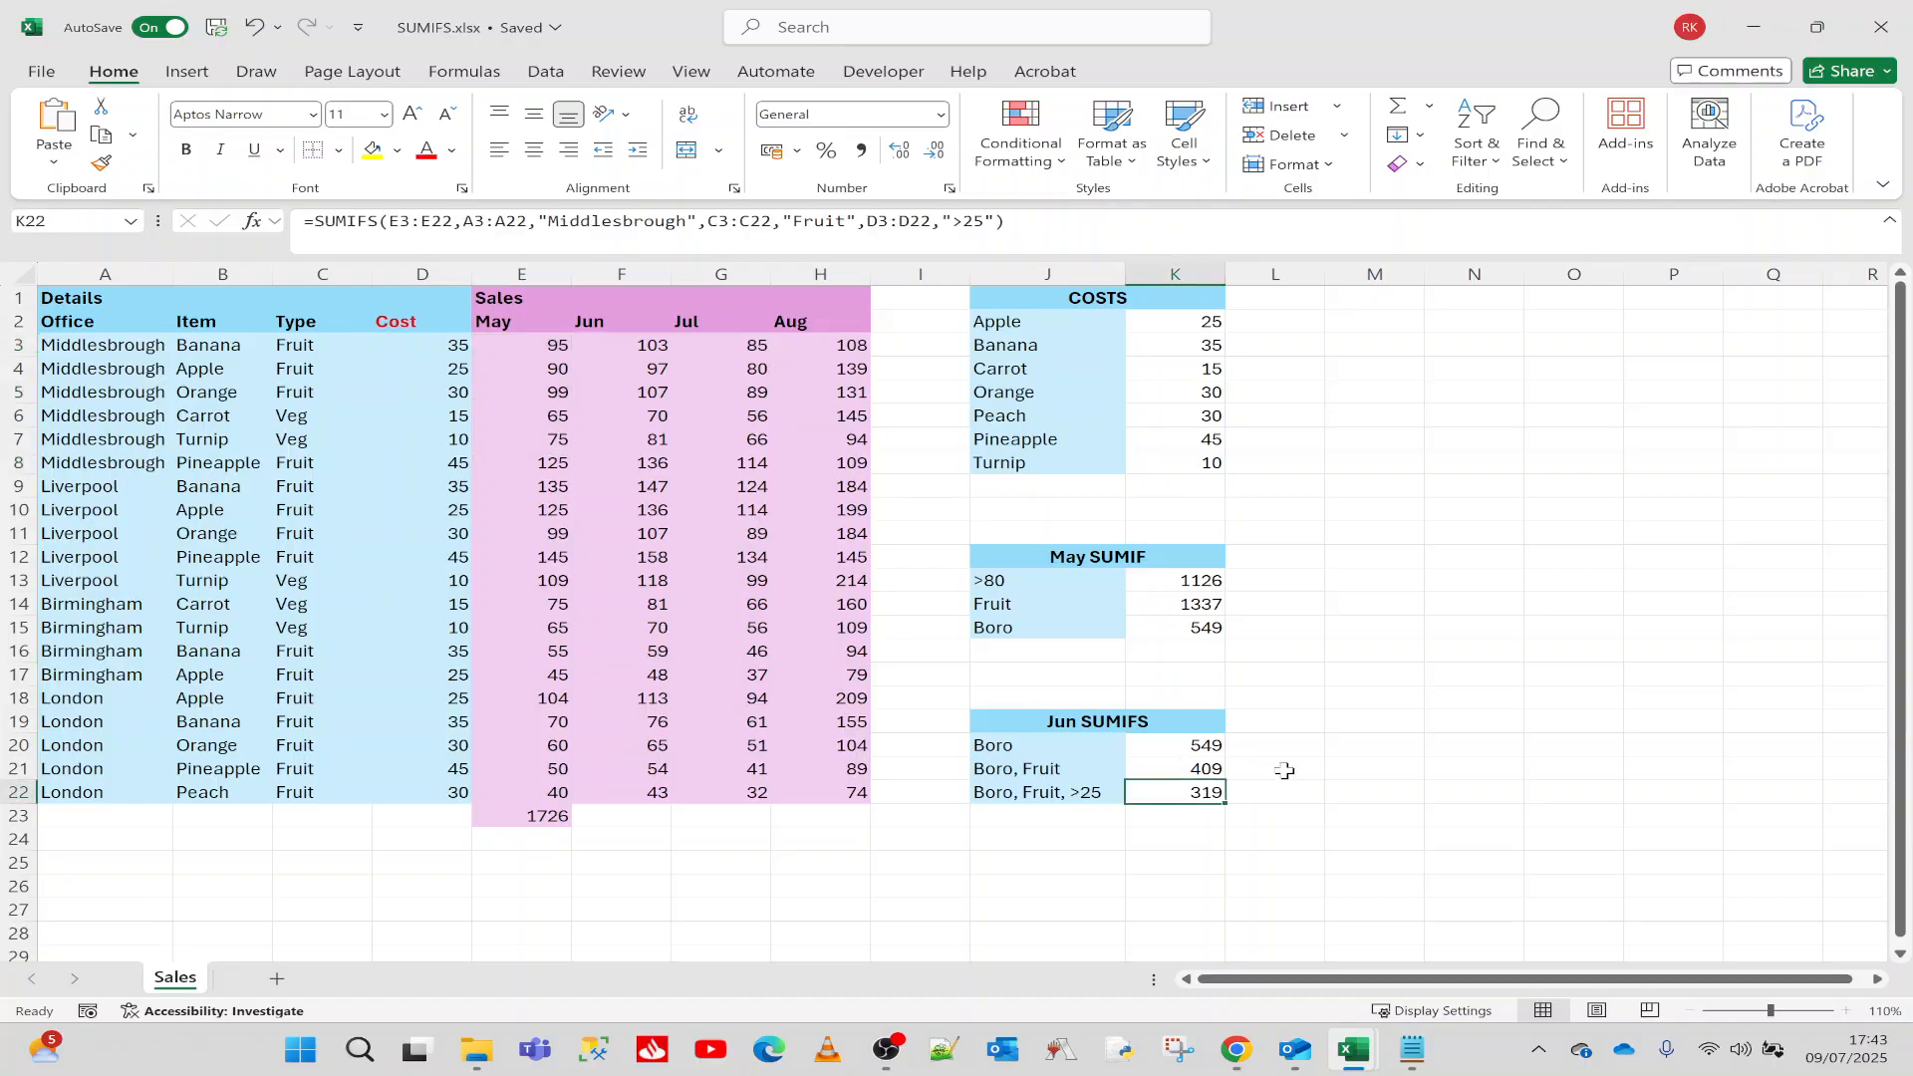
# Step: Try costs of 30 for Apple and 25 for Banana in the COSTS table, and undo both changes
pyautogui.click(1186, 323)
pyautogui.write('30')
pyautogui.press('Return')
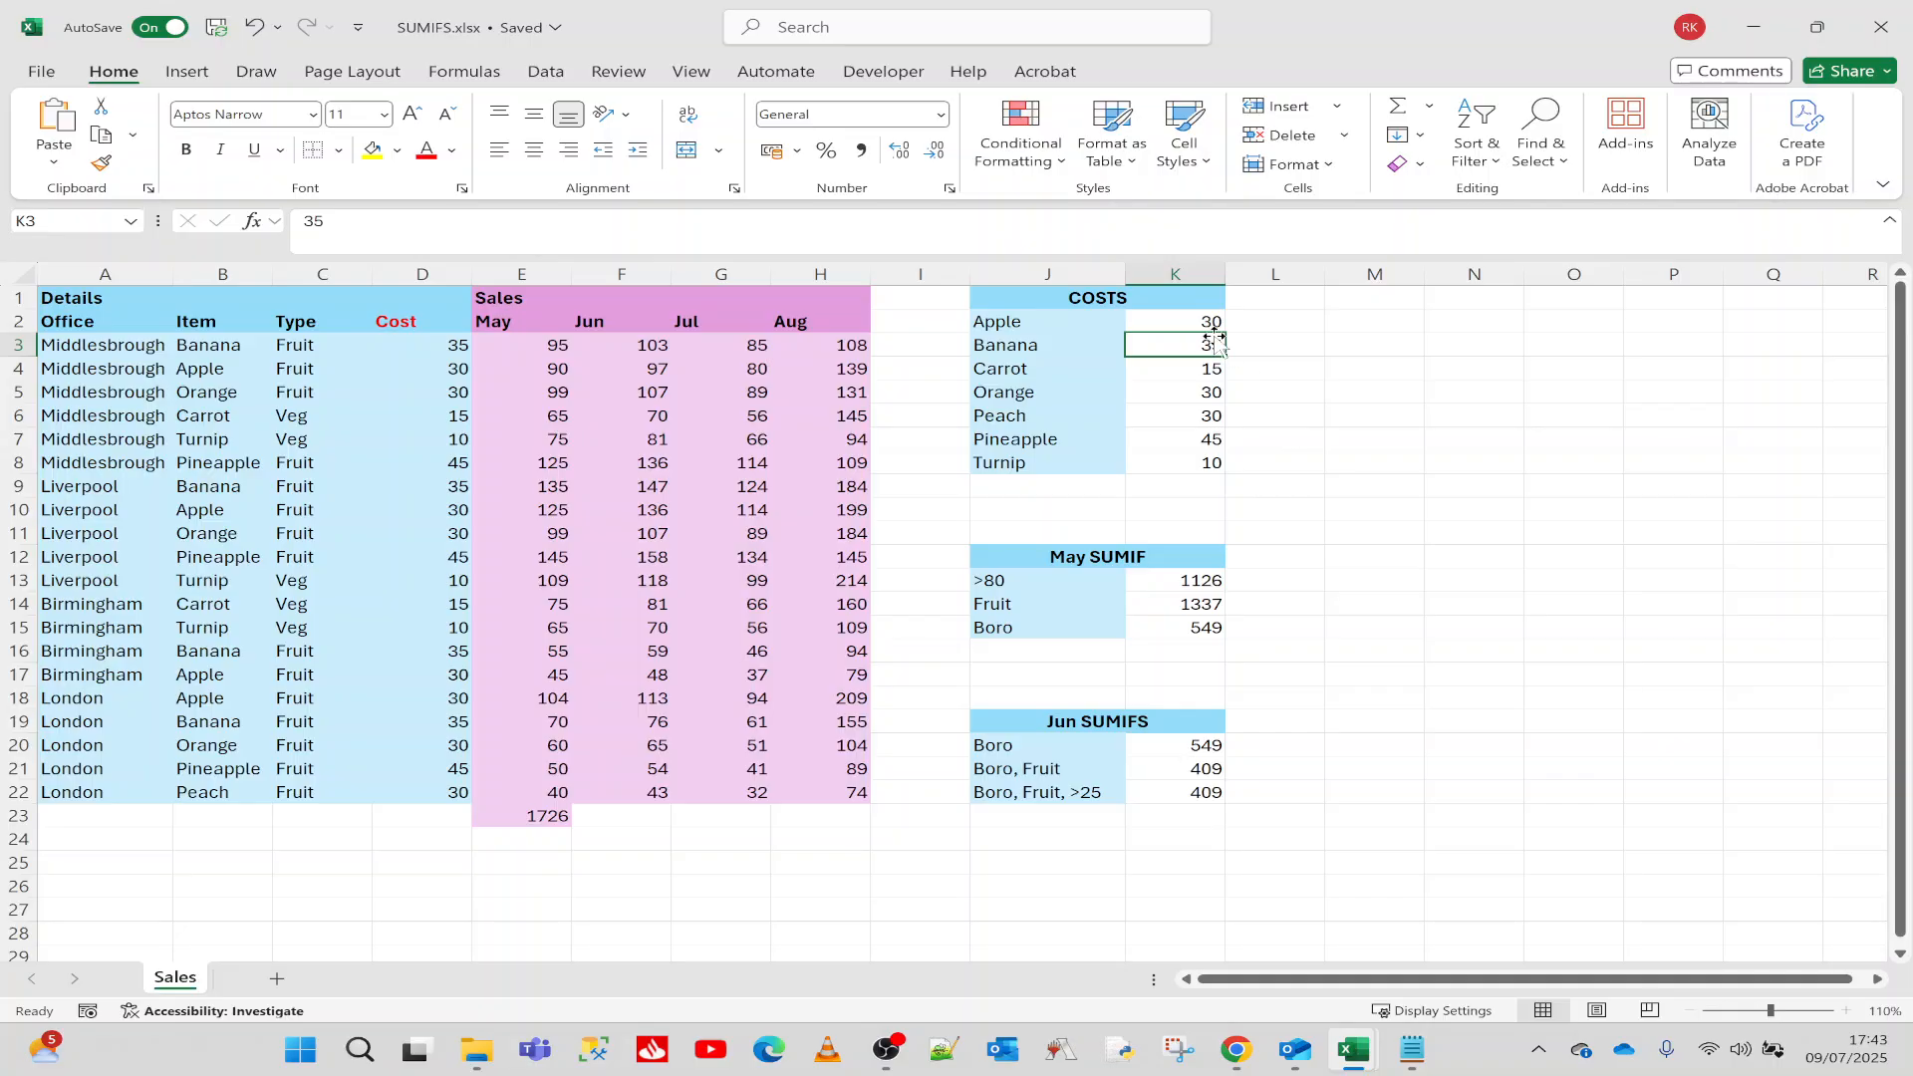
pyautogui.write('25')
pyautogui.press('Return')
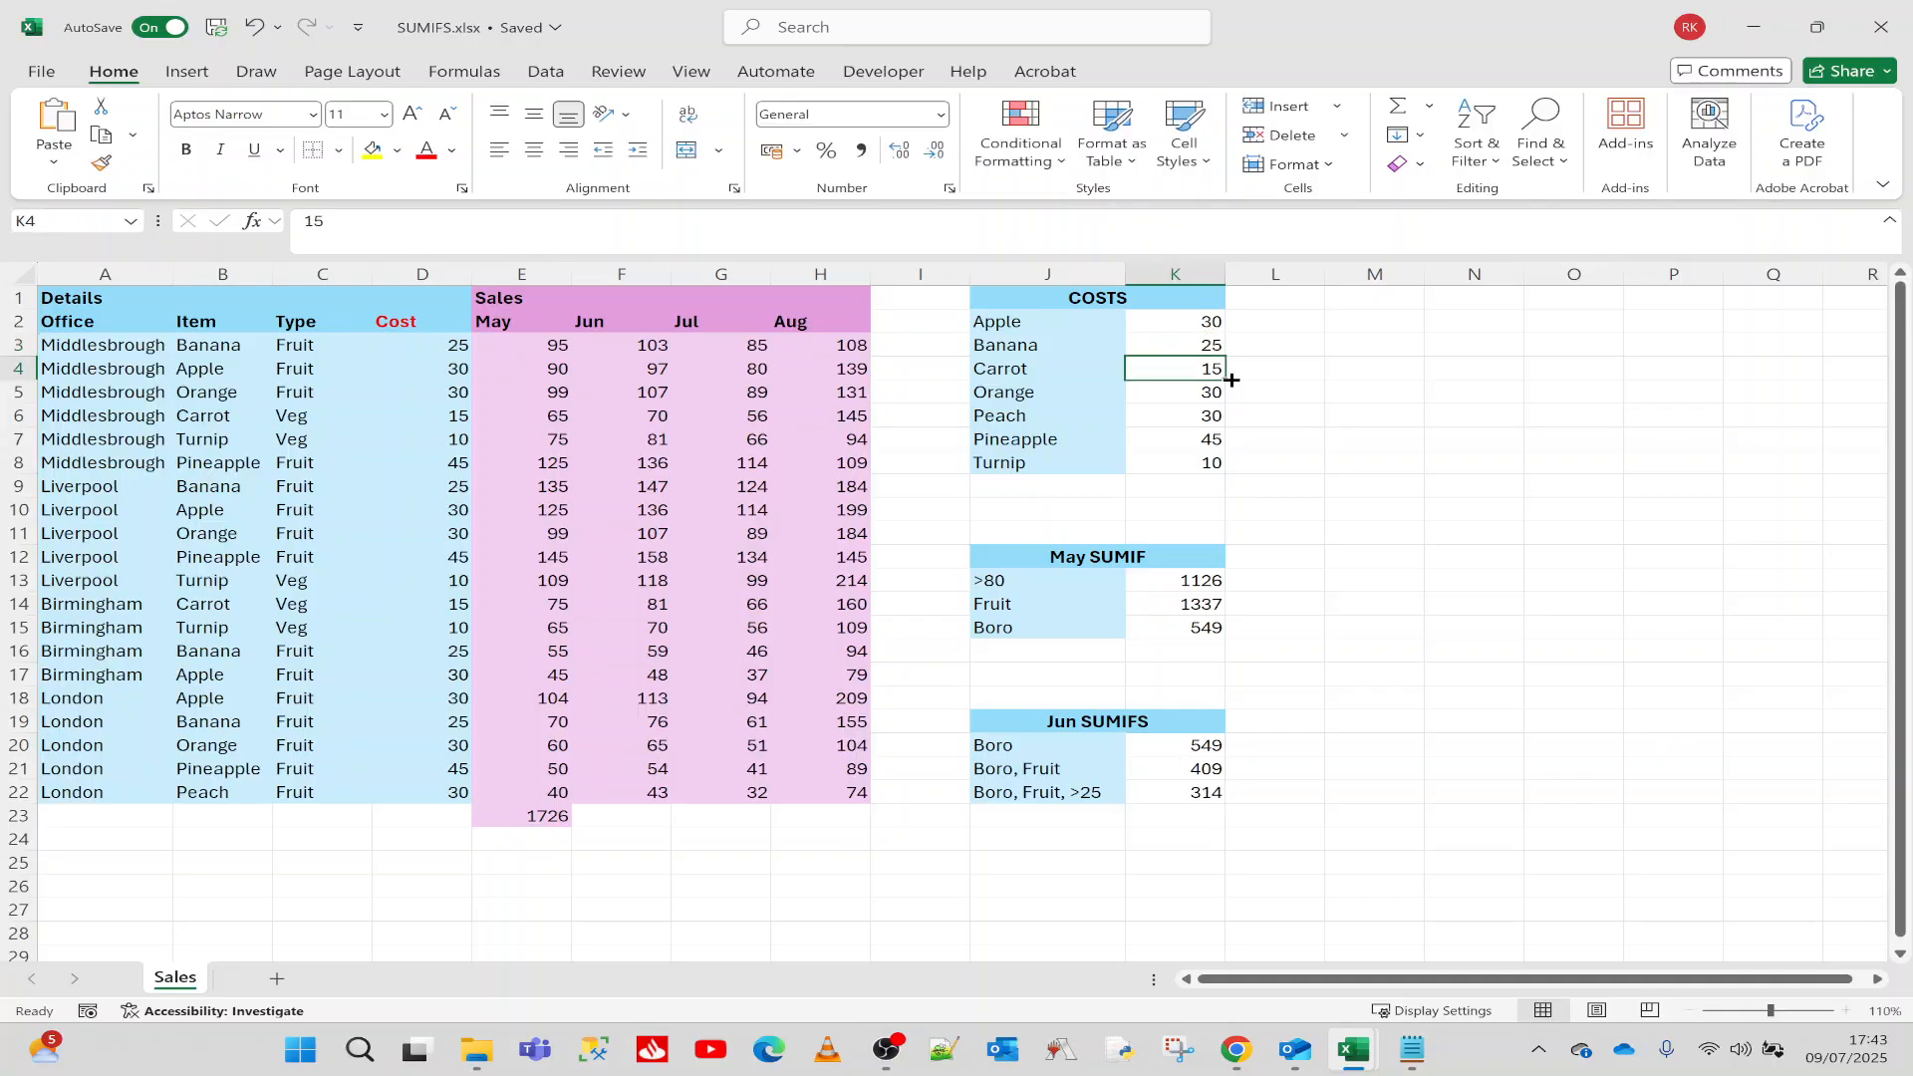
pyautogui.hotkey('ctrl', 'z')
pyautogui.hotkey('ctrl', 'z')
# Step: Set the Banana cost in K3 of the COSTS table to 20
pyautogui.click(1181, 347)
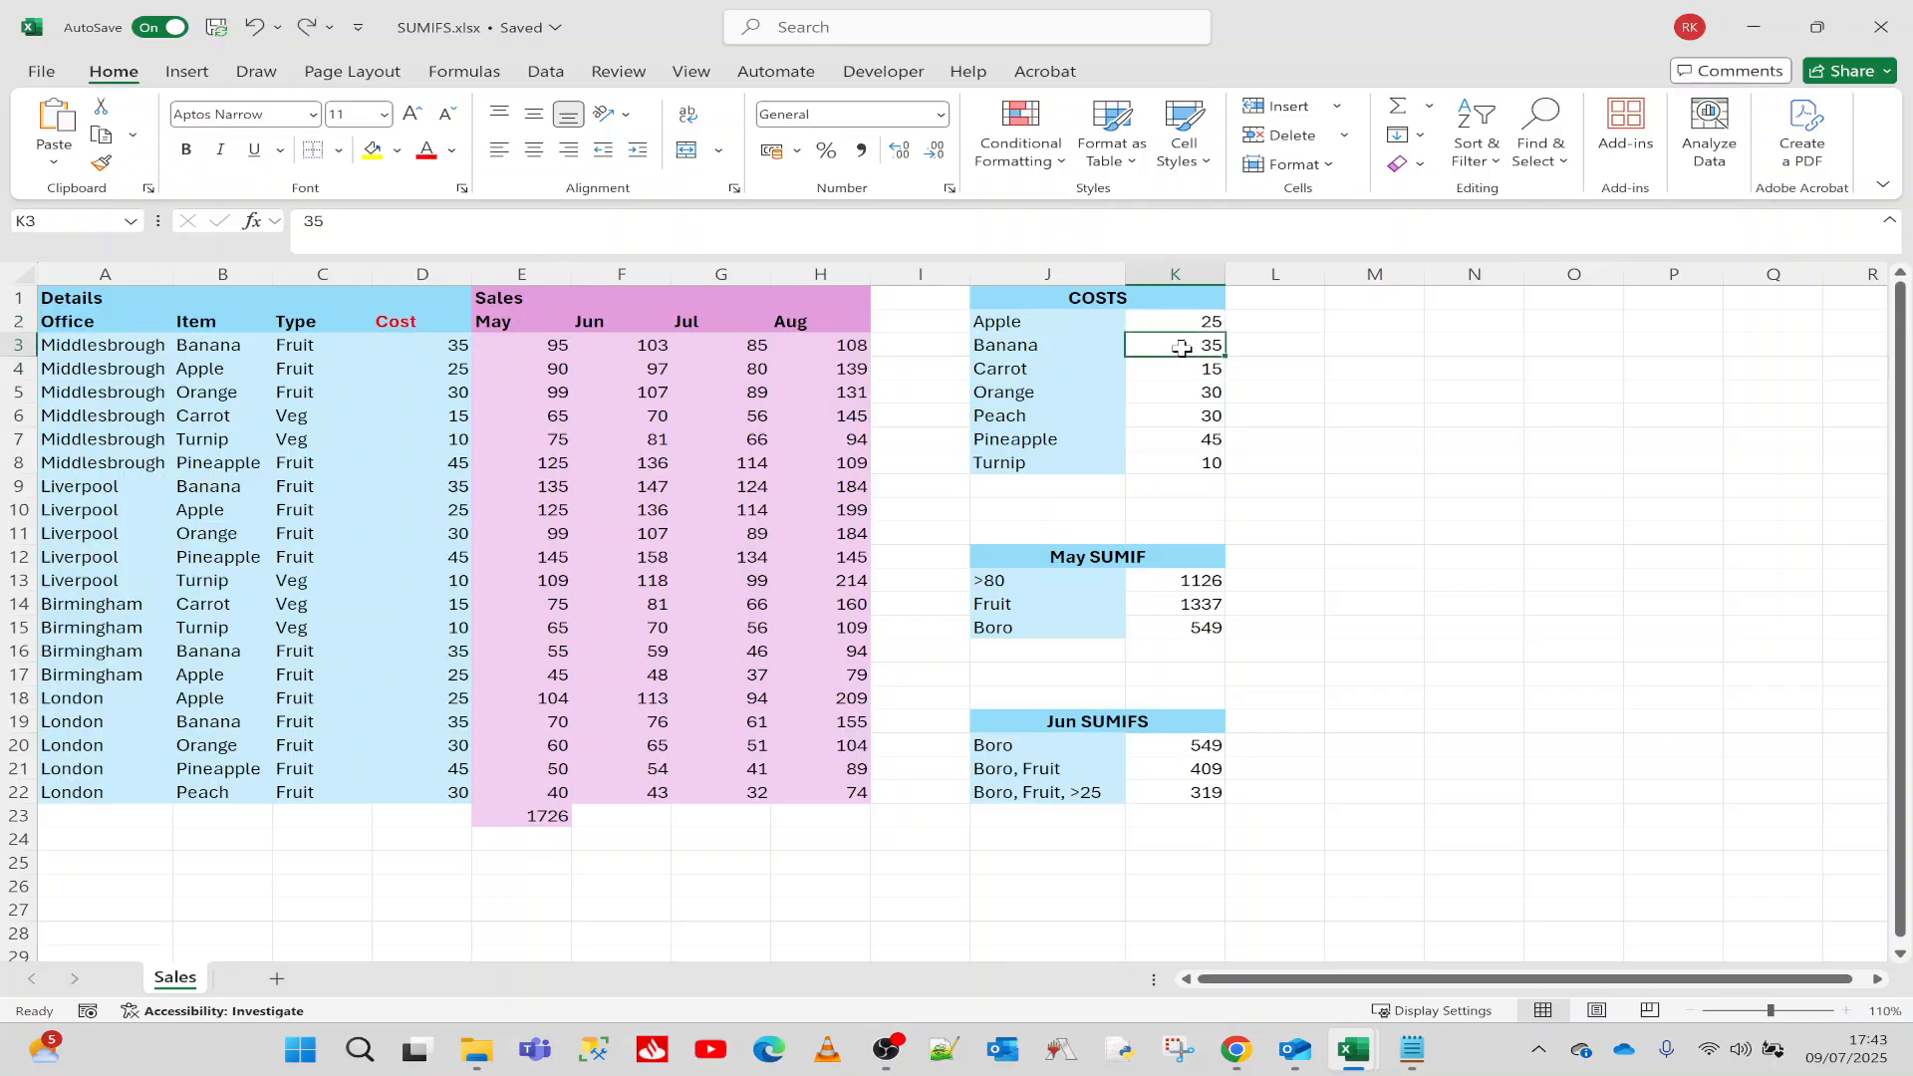
pyautogui.write('20')
pyautogui.press('Return')
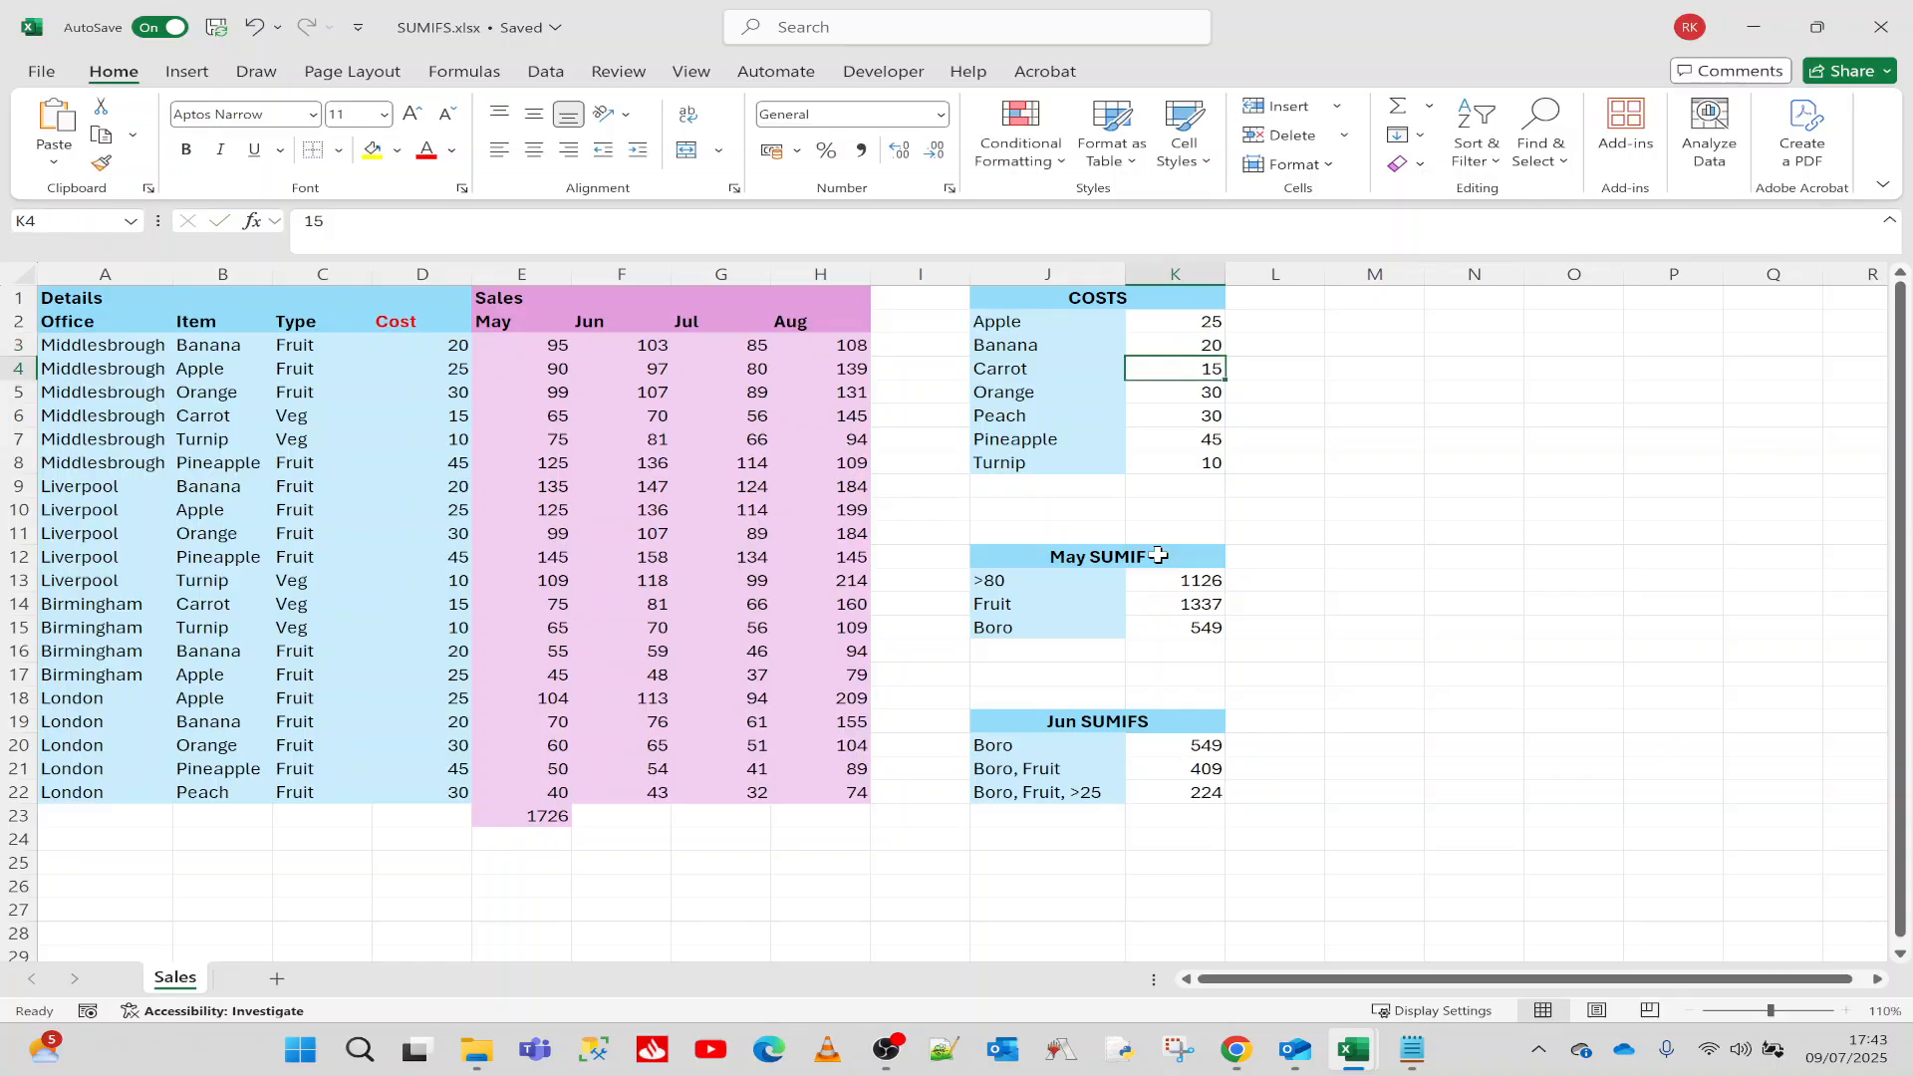
# Step: Check the recalculated Boro, Fruit, >25 result in K22 against the sum of the May sales in E5 and E8
pyautogui.click(1187, 785)
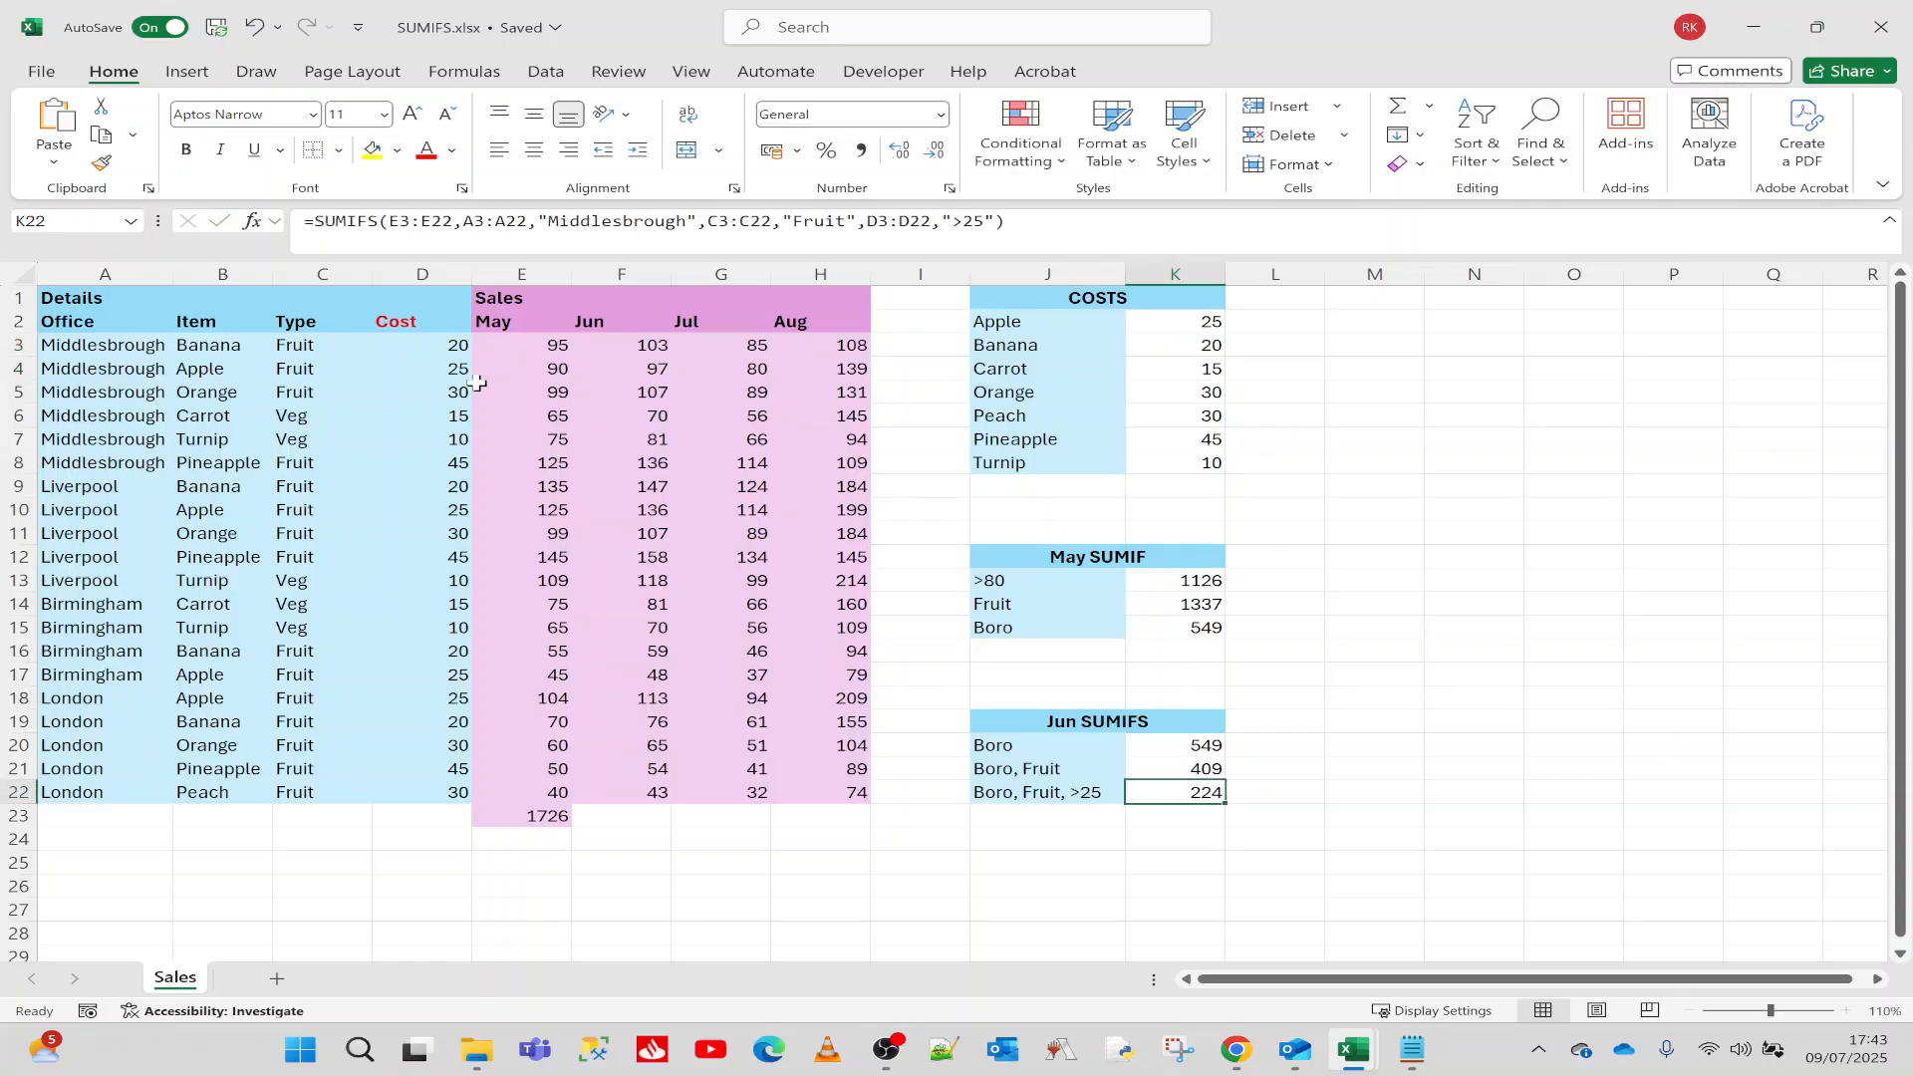
pyautogui.click(558, 345)
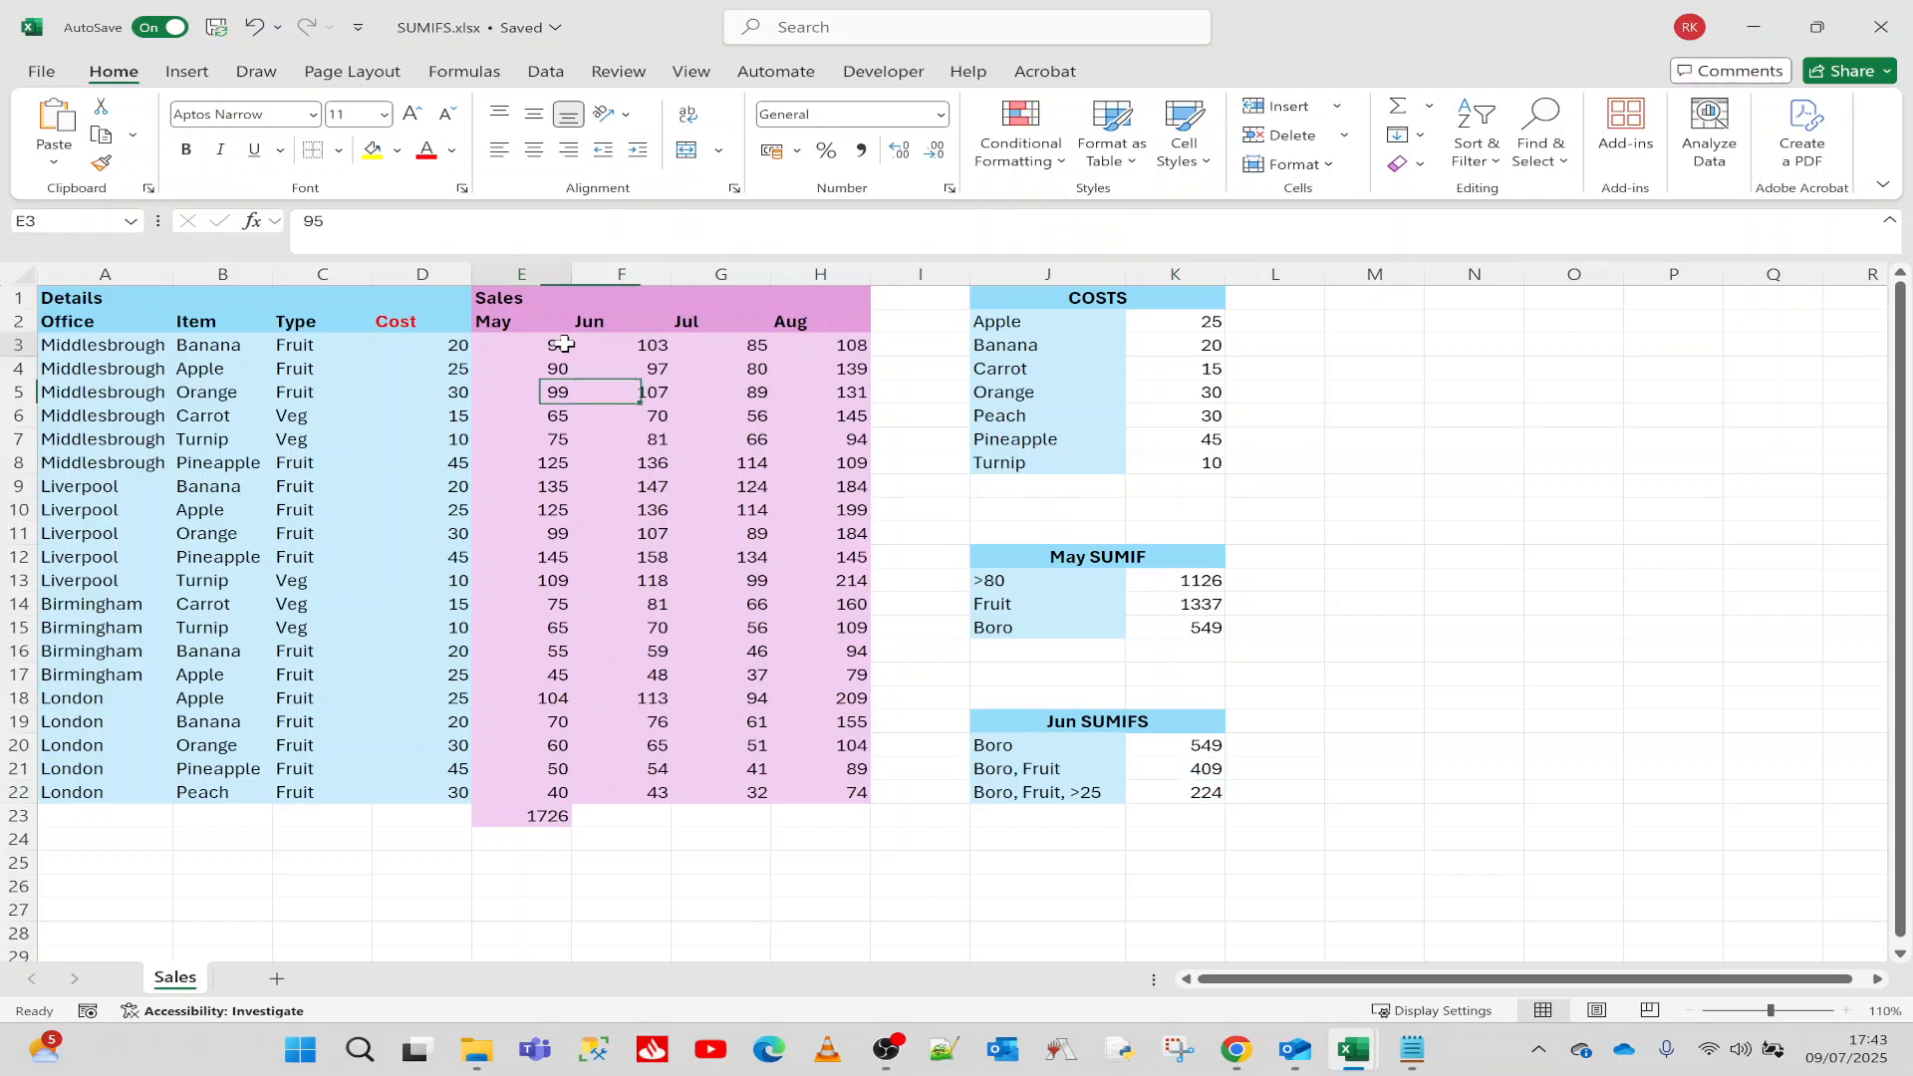
pyautogui.click(539, 396)
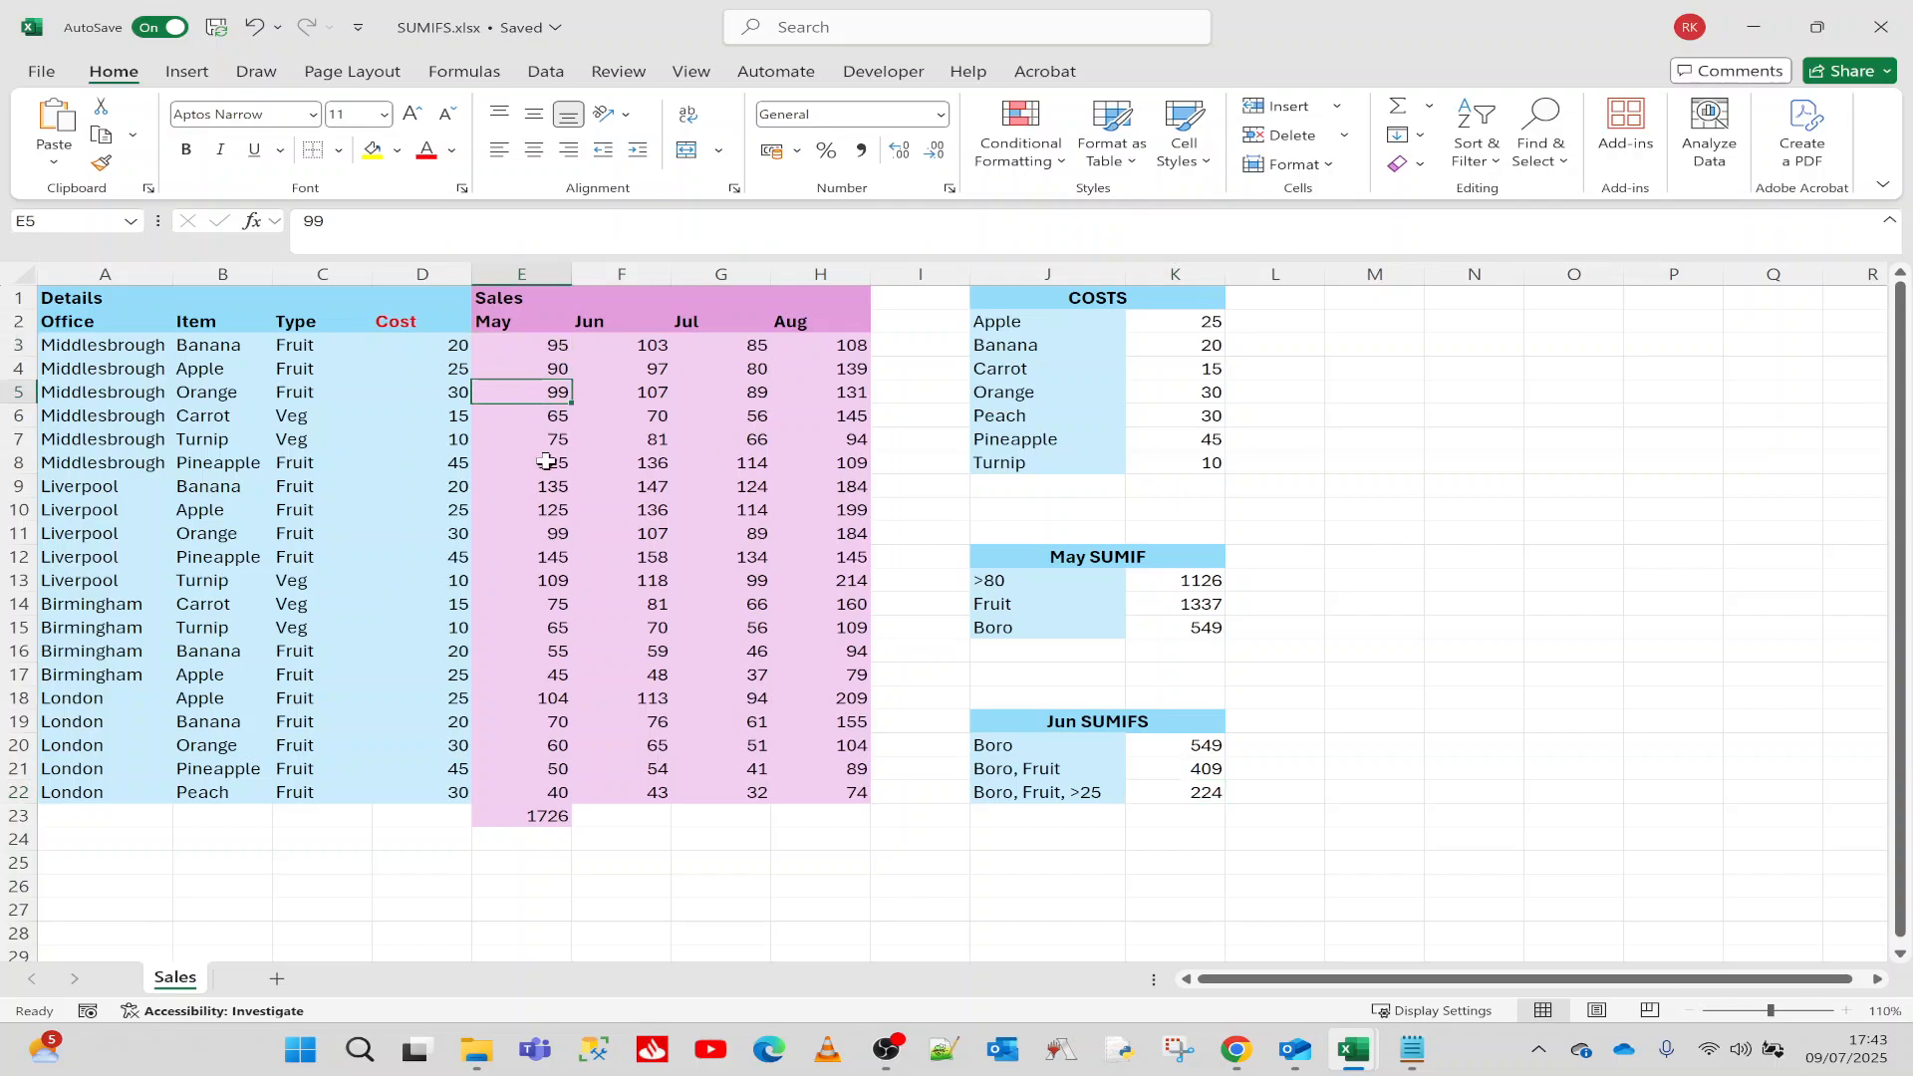
pyautogui.keyDown('ctrl'); pyautogui.click(547, 462); pyautogui.keyUp('ctrl')
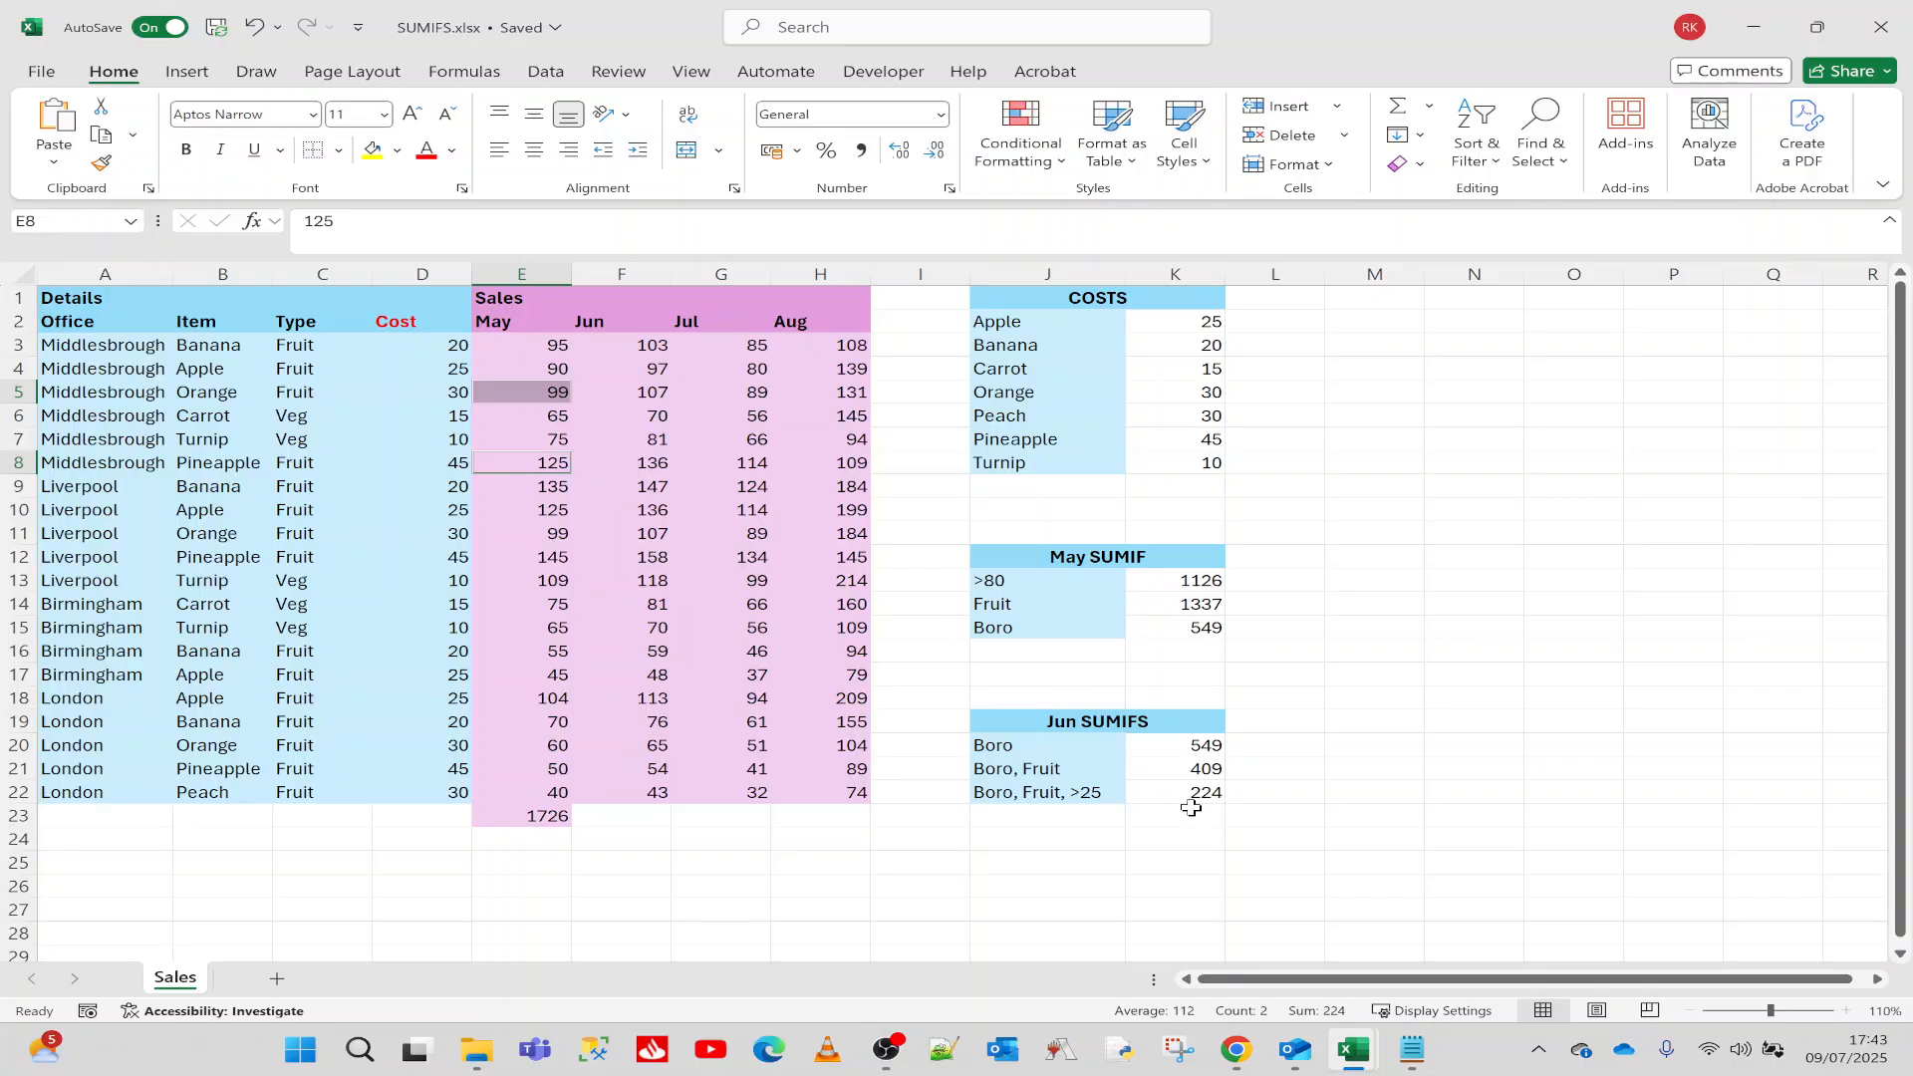
pyautogui.click(1373, 413)
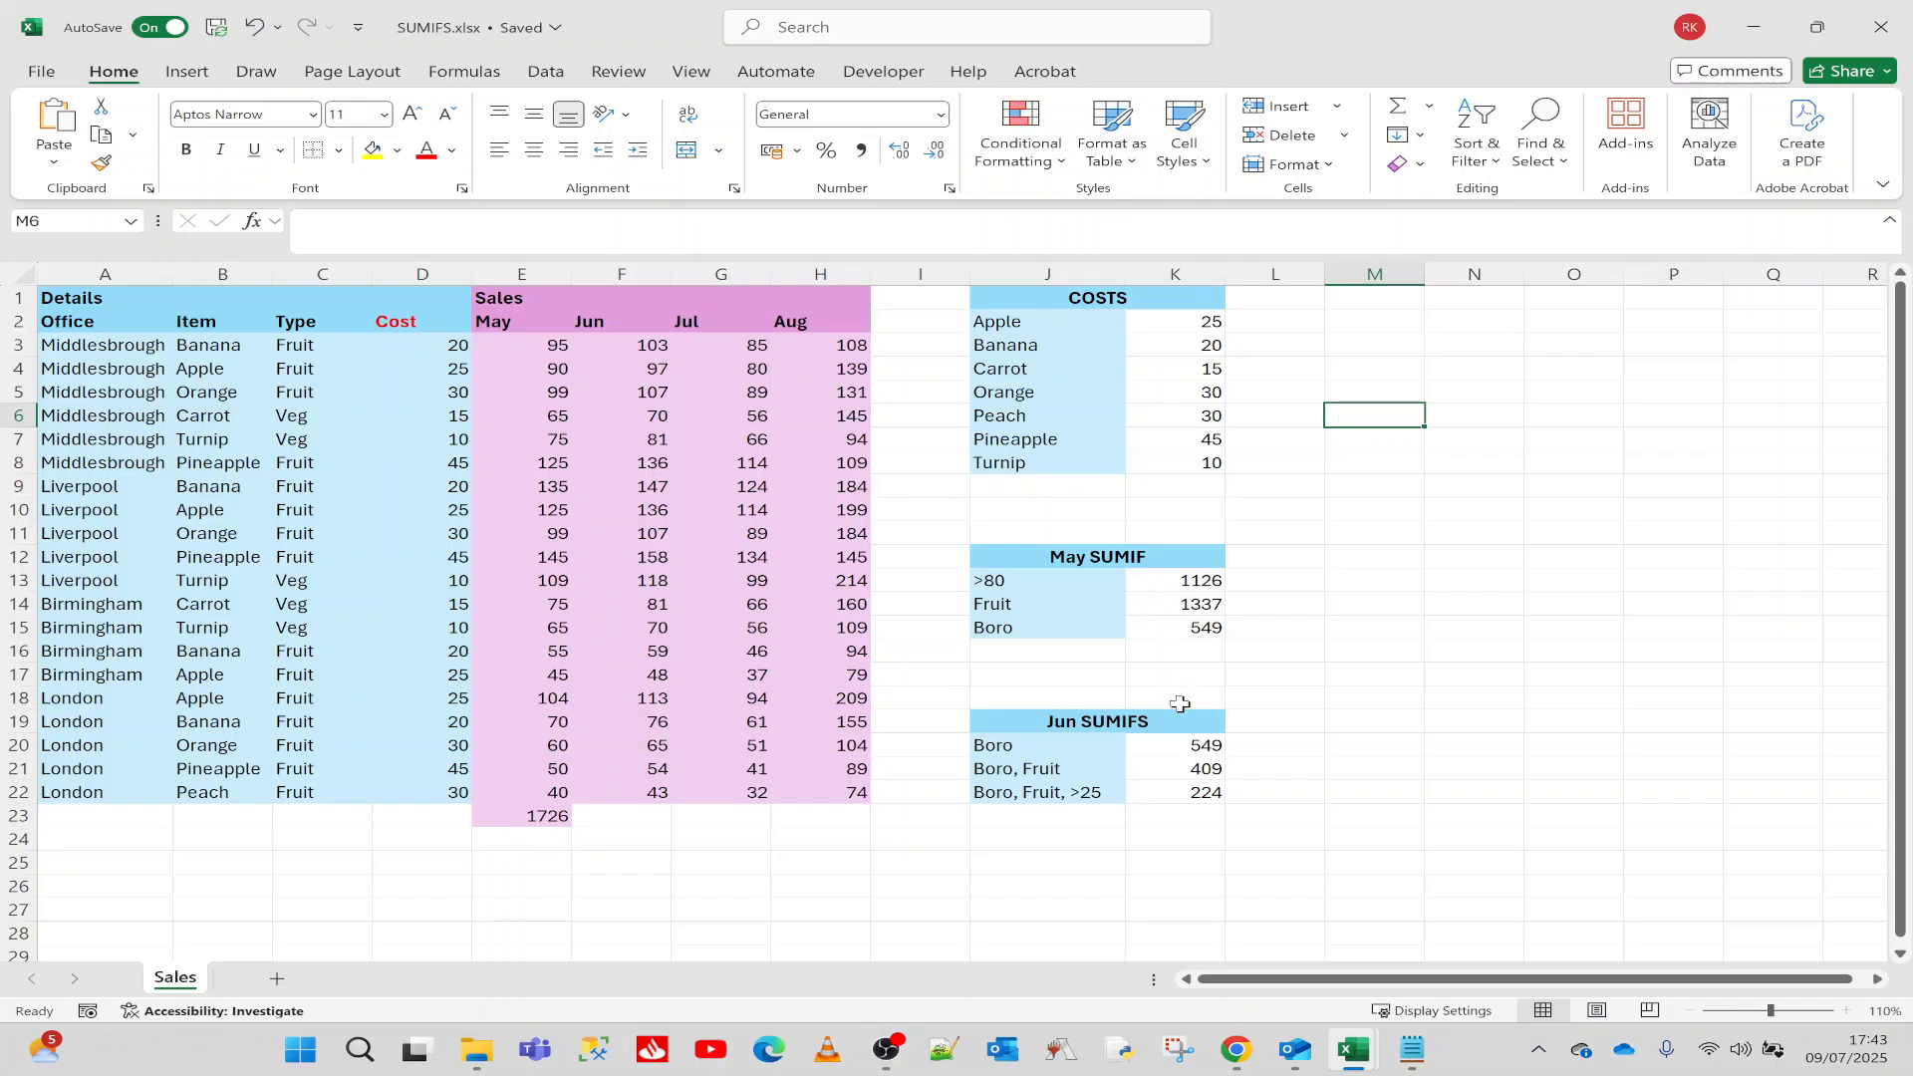
pyautogui.click(1169, 790)
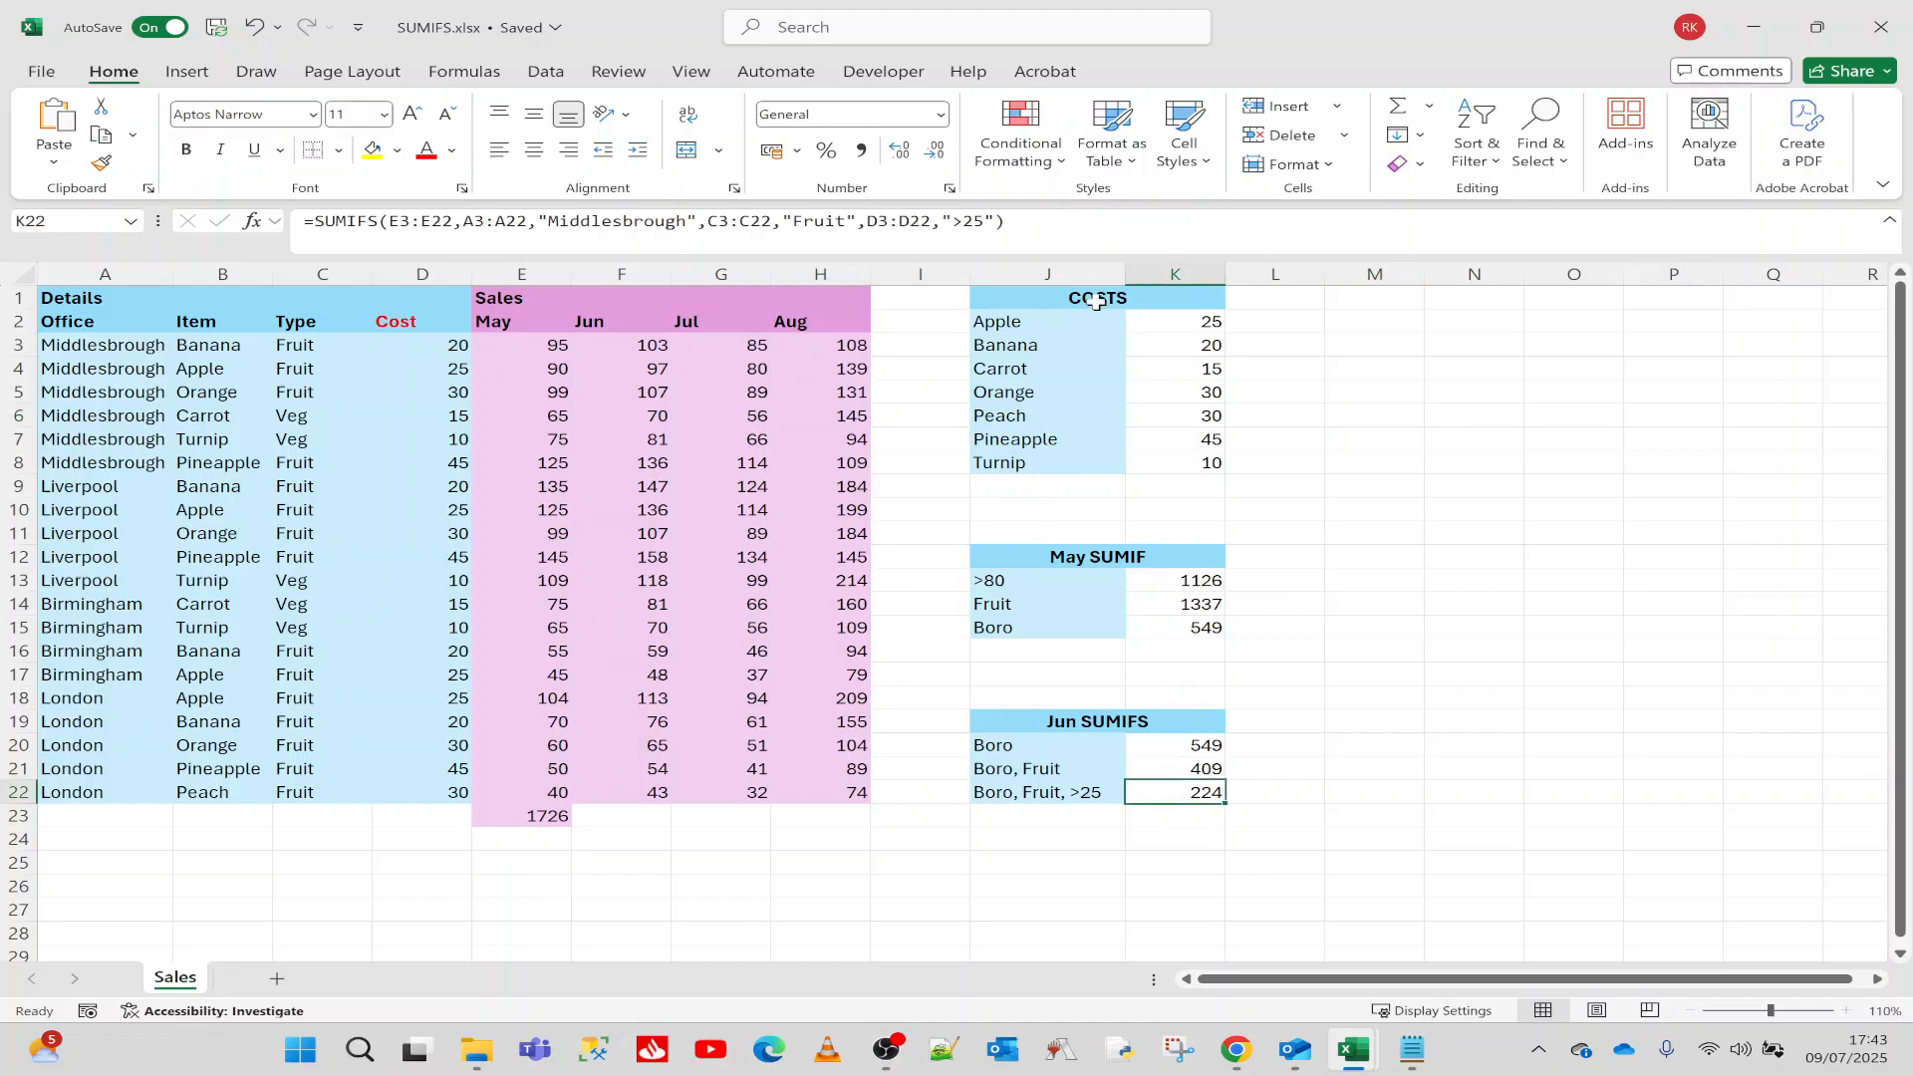